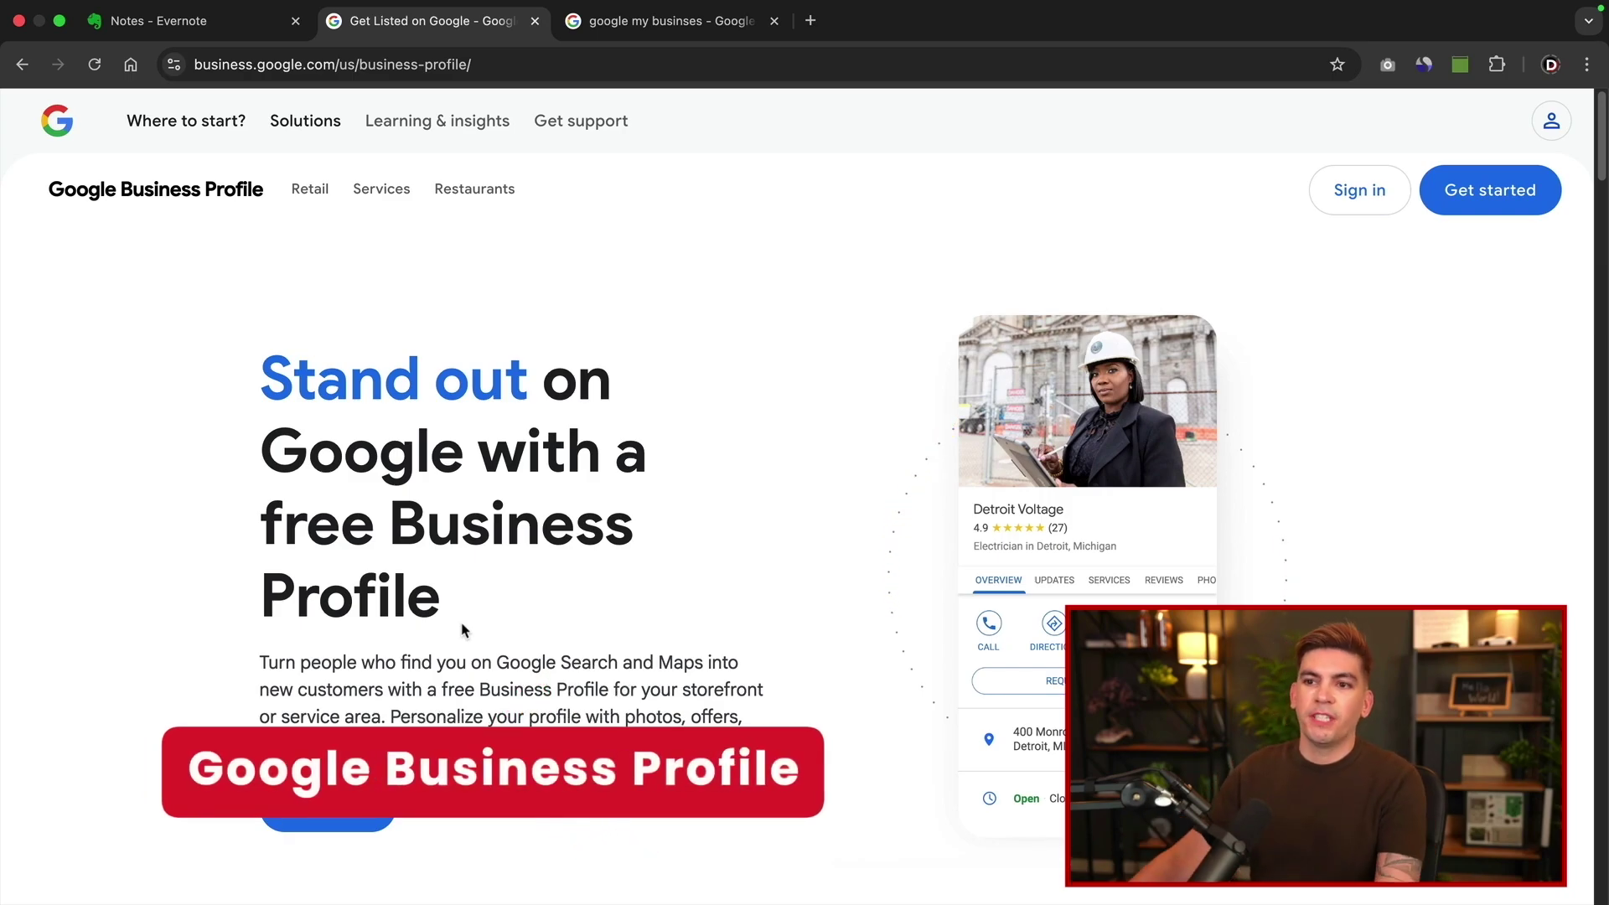
From the Google search results, open the 'Get Listed on Google - Google Business Profile' page.
key(ctrl+Tab)
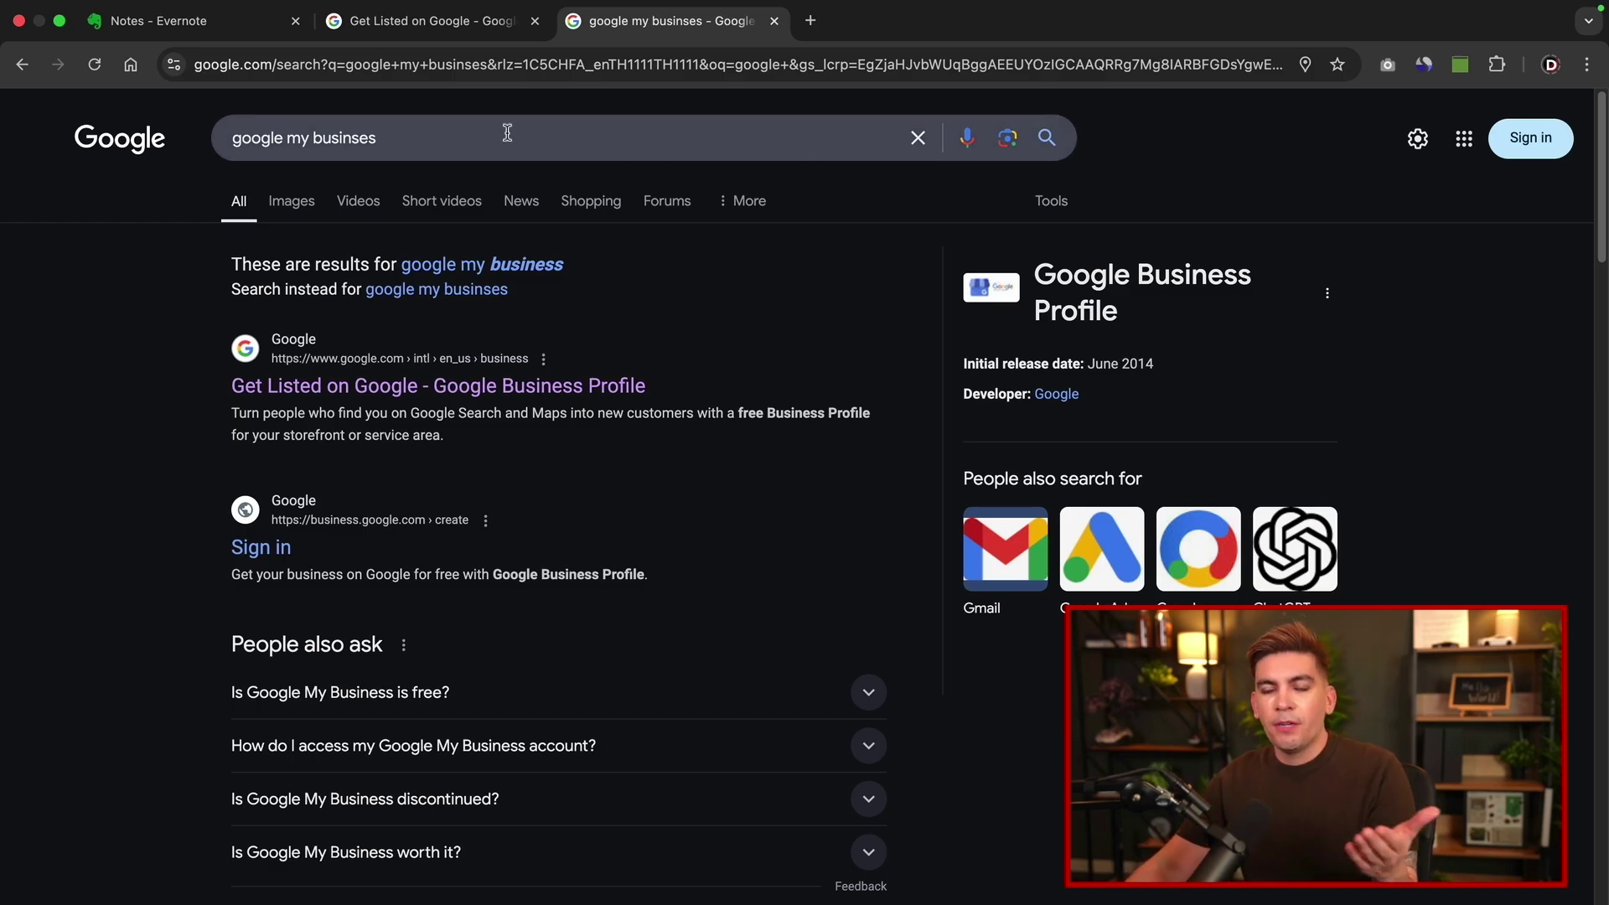
click(362, 388)
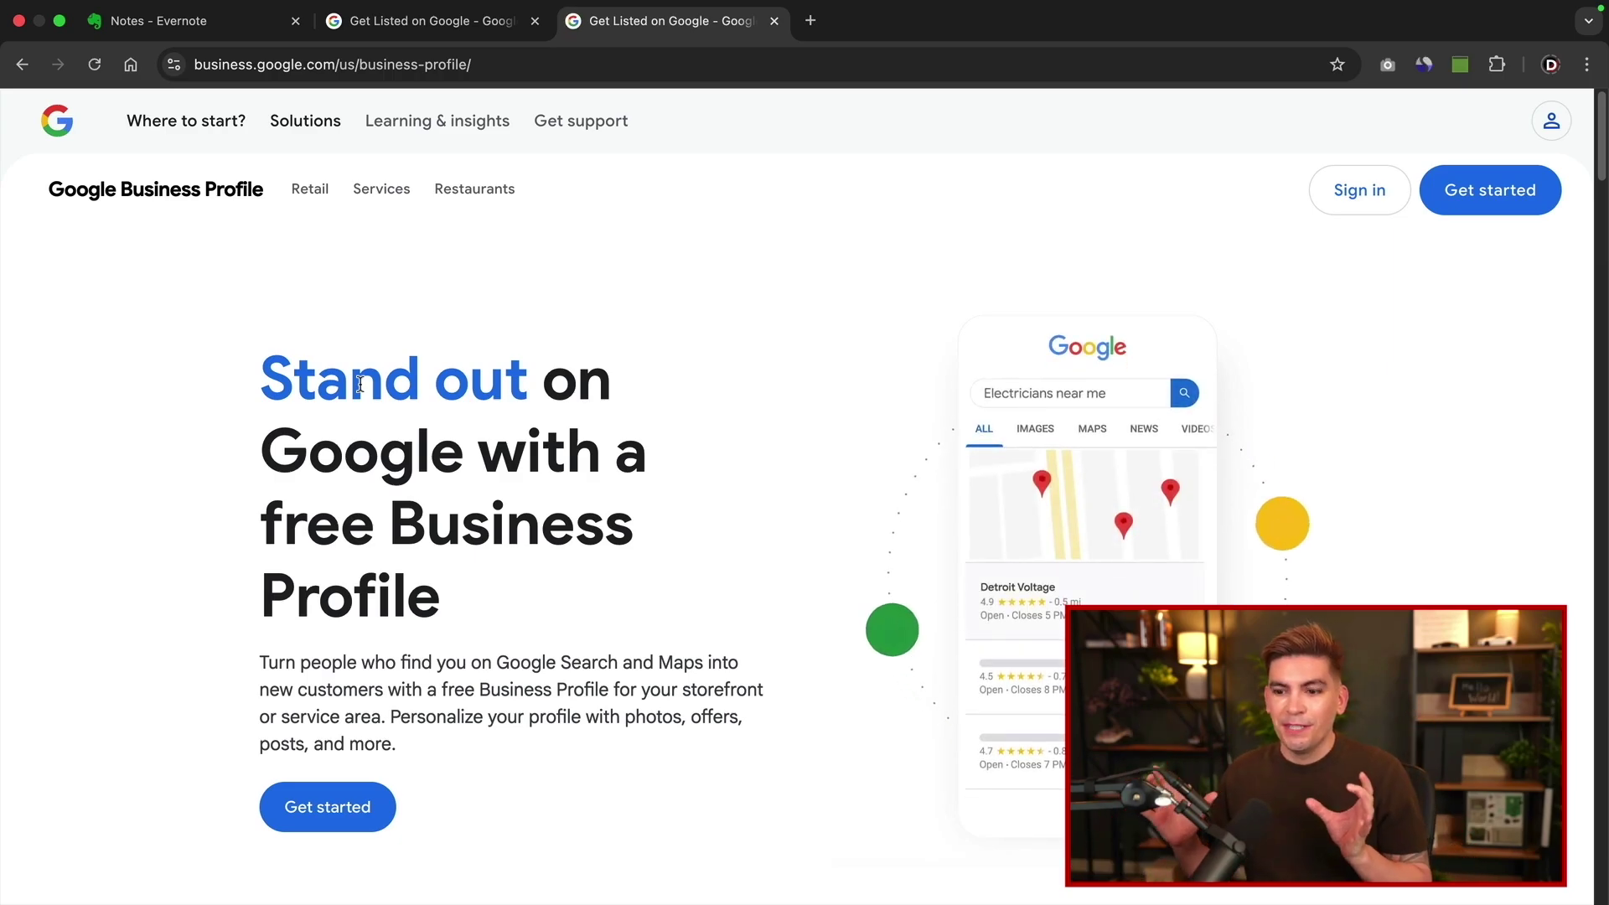
Start a new Business Profile under one of the saved Google accounts.
click(351, 819)
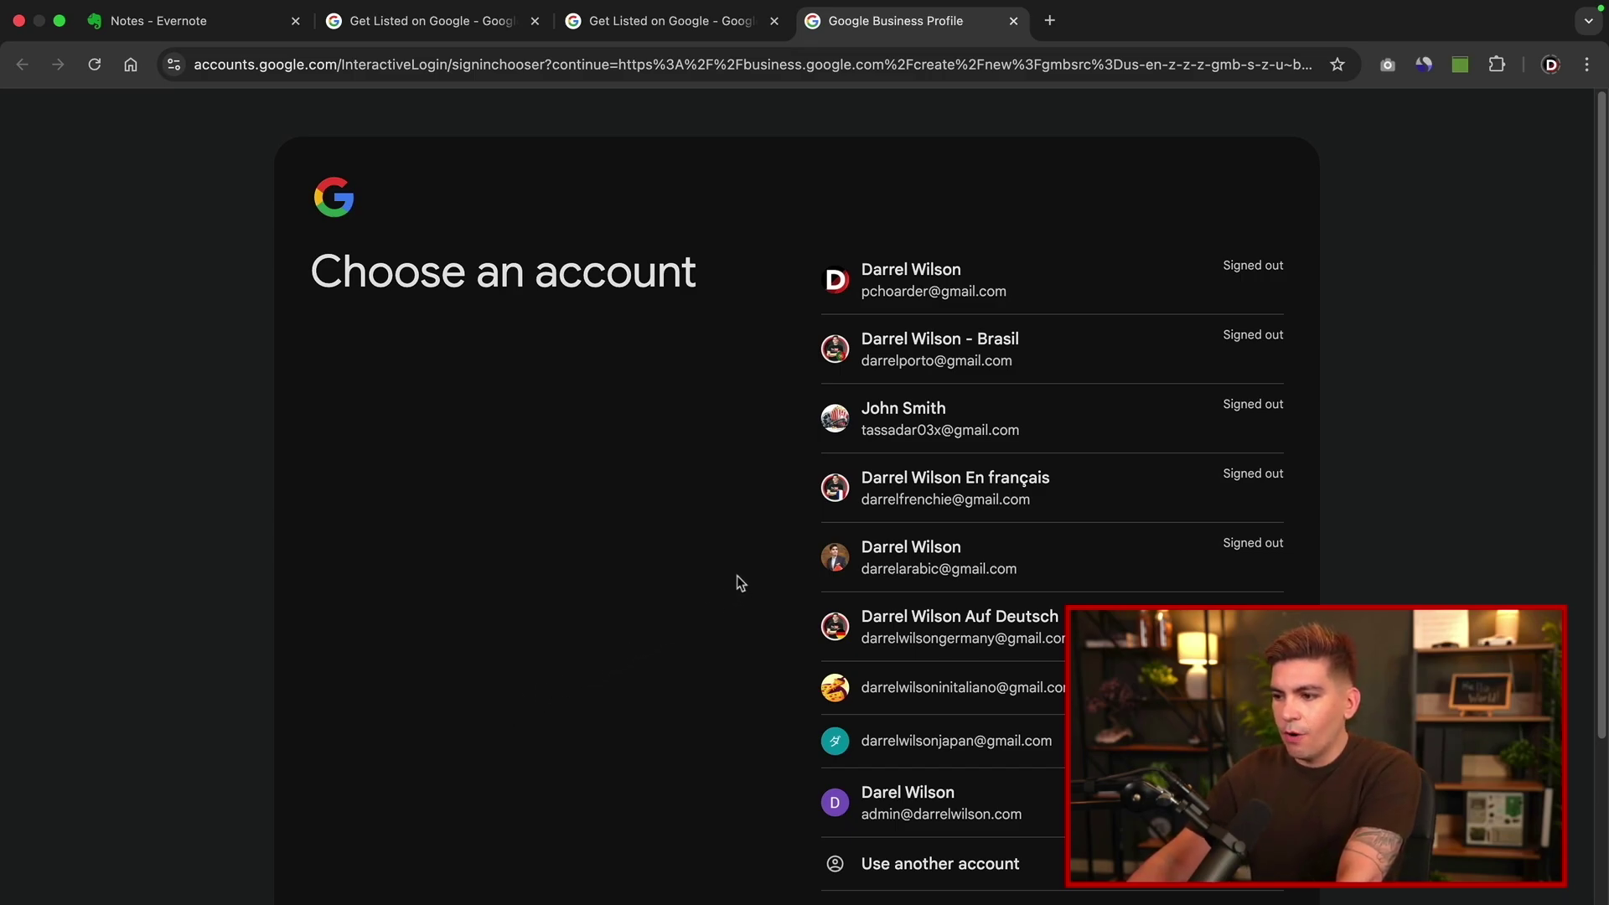
click(905, 492)
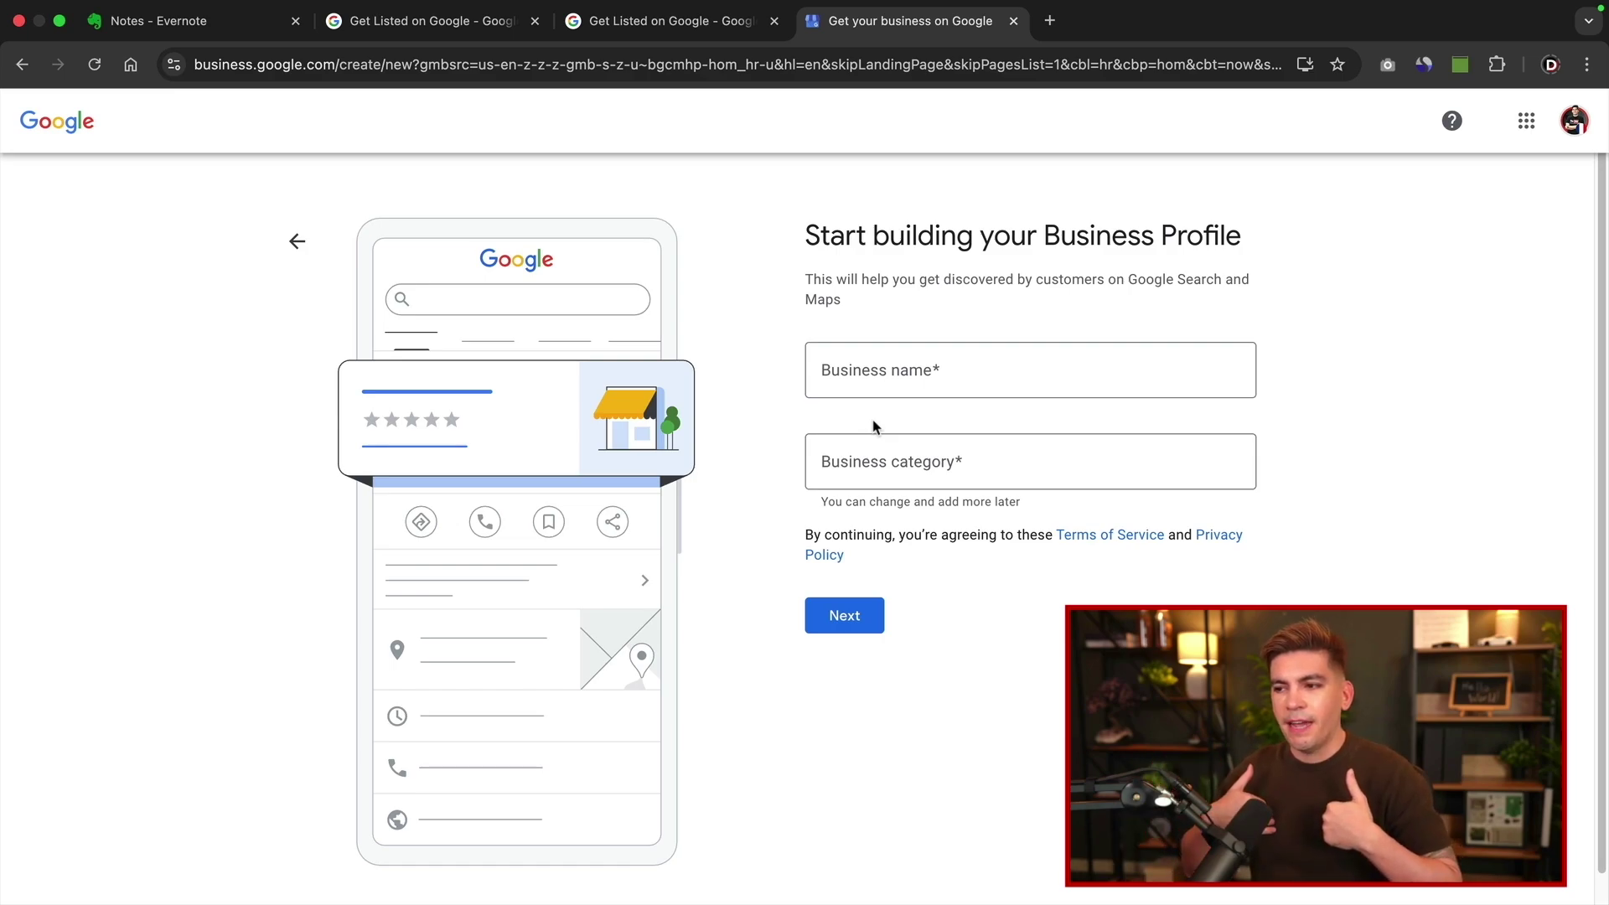
Enter 'Pattys Design Studio' as the business name, choose the Website designer category, and submit.
click(885, 374)
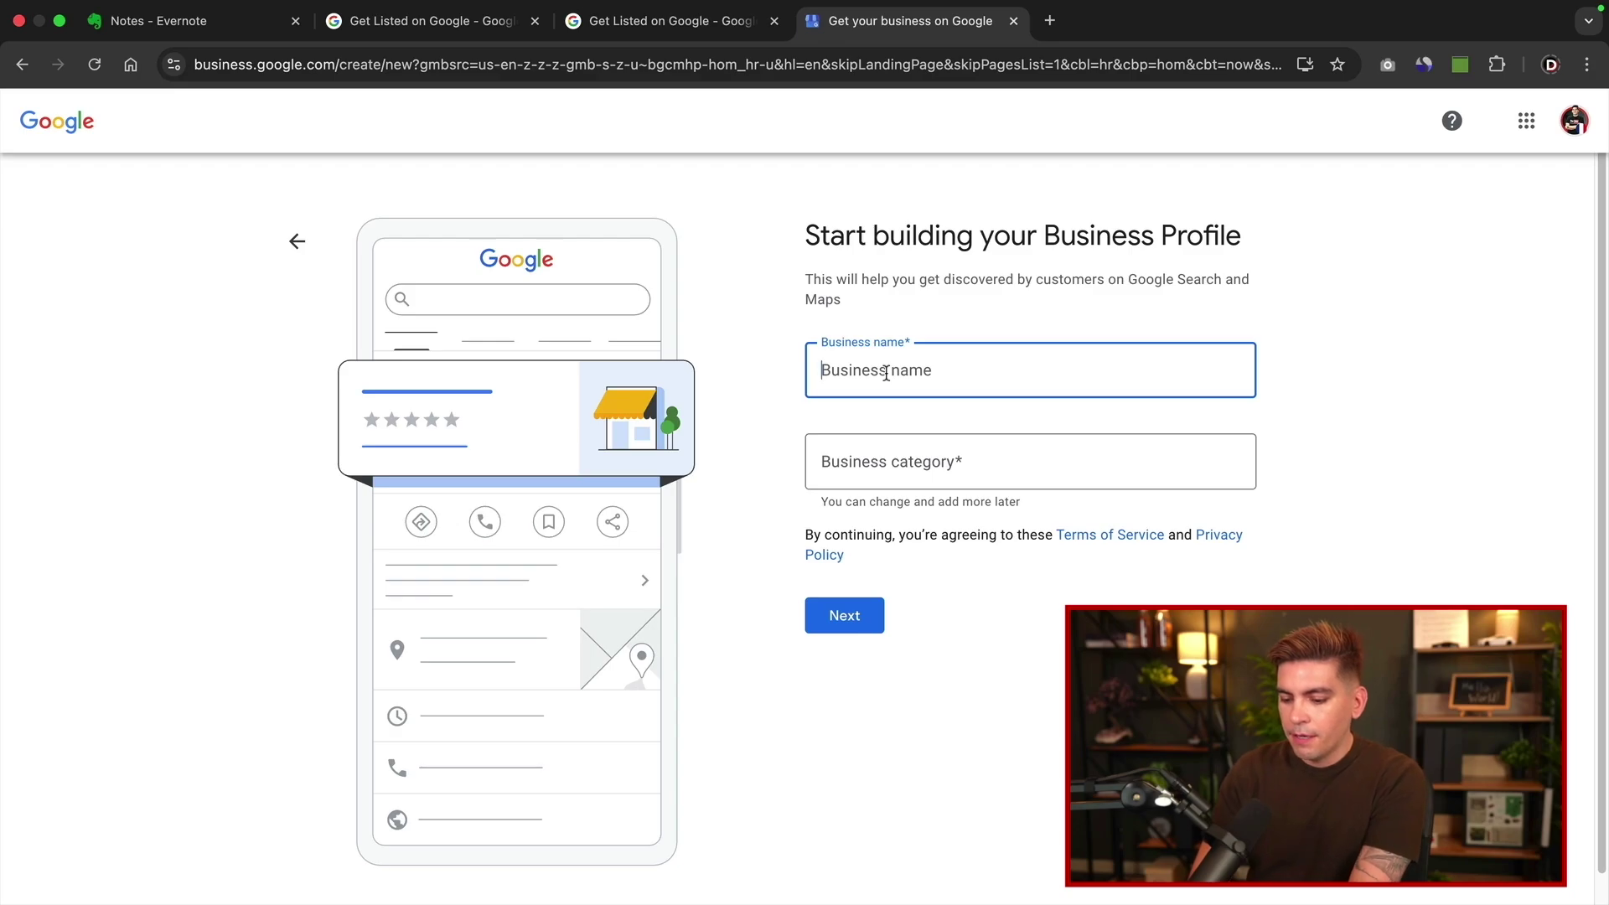
text(Pattys Des)
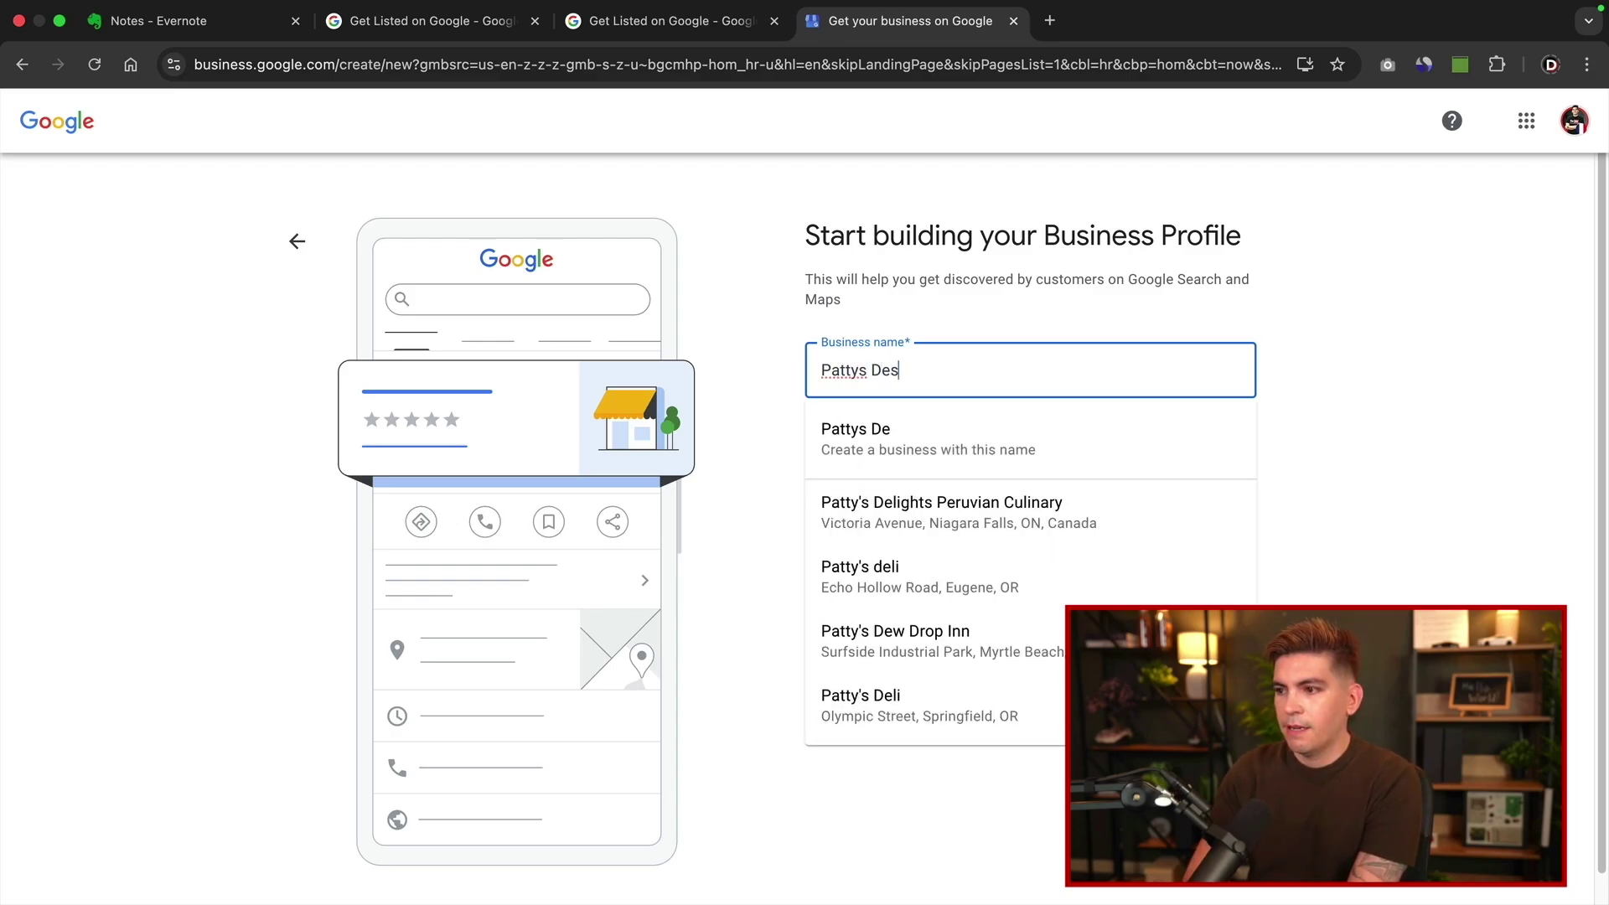
text(ign Studio)
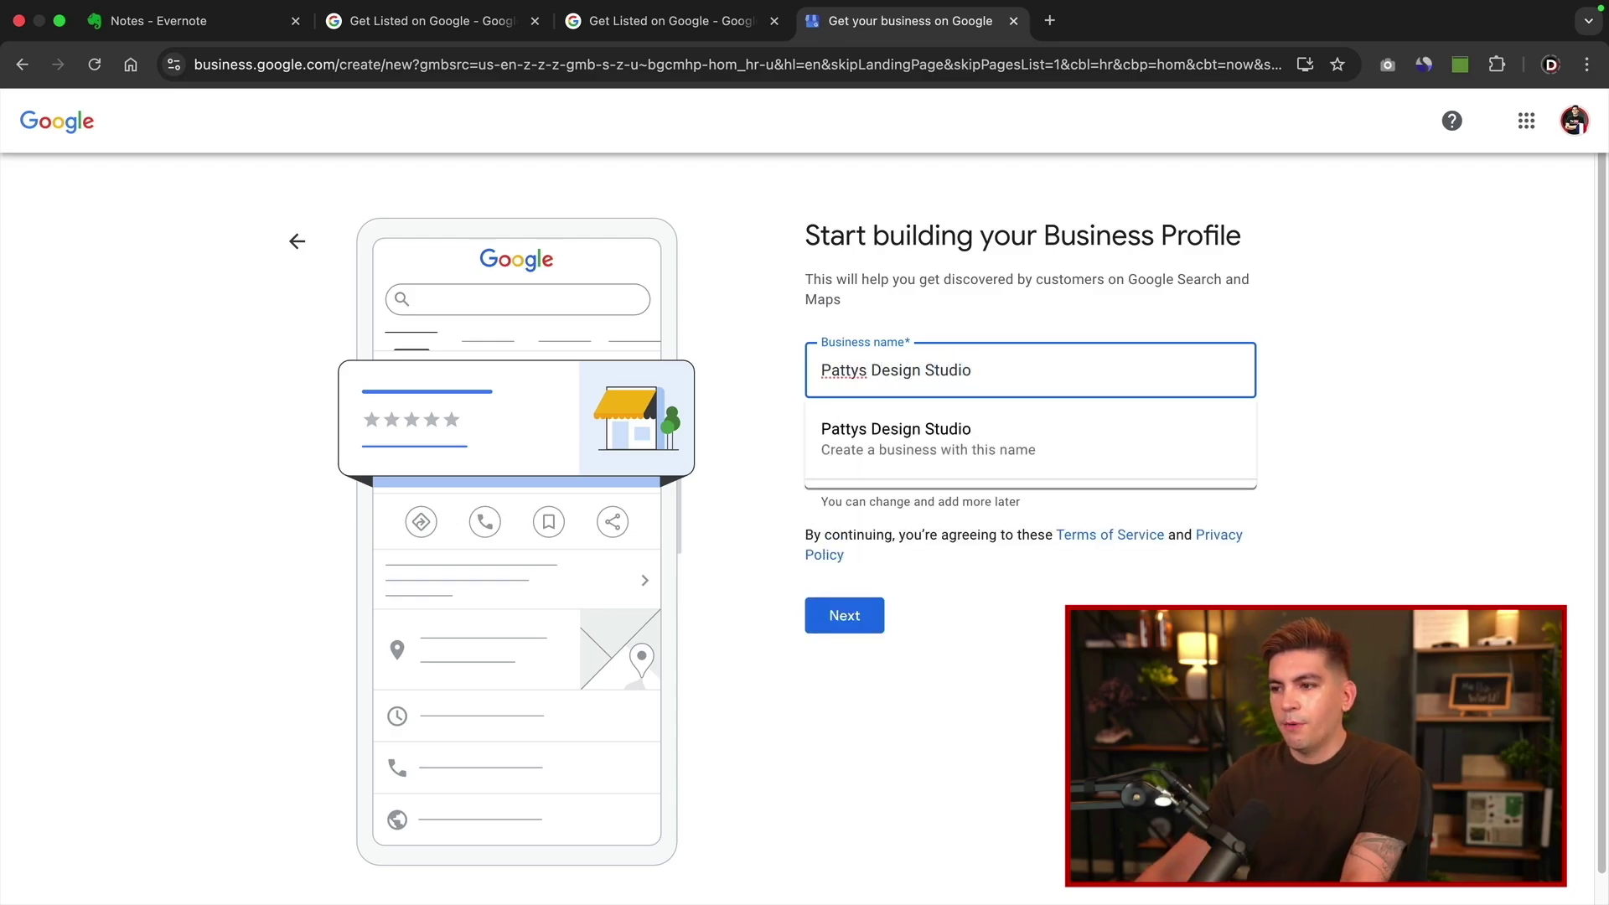
click(753, 375)
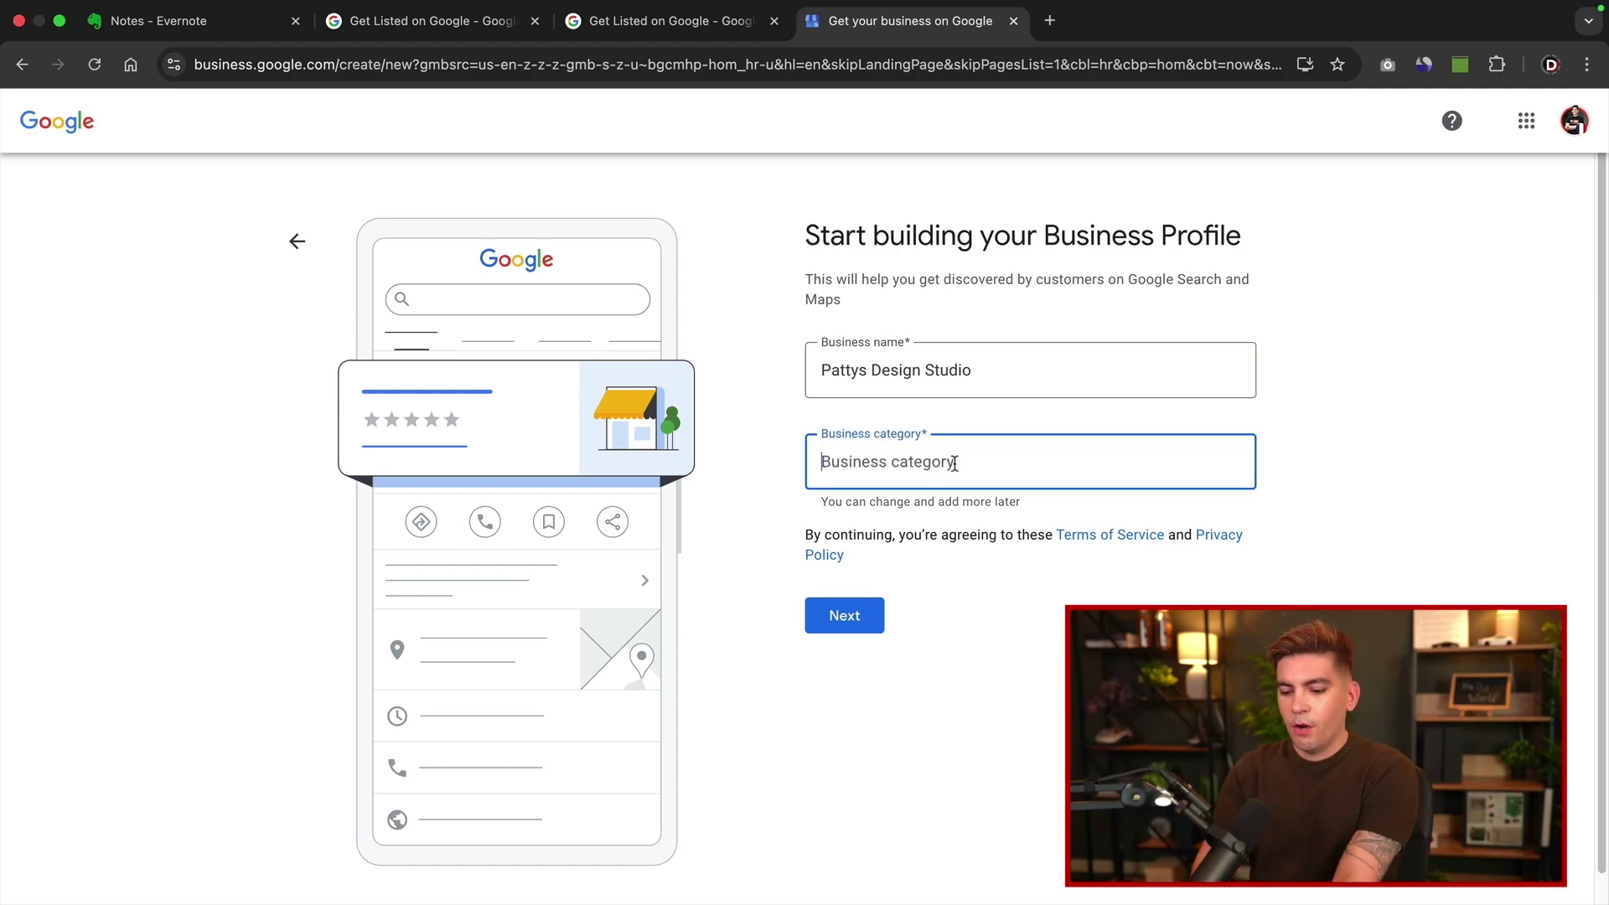
text(web)
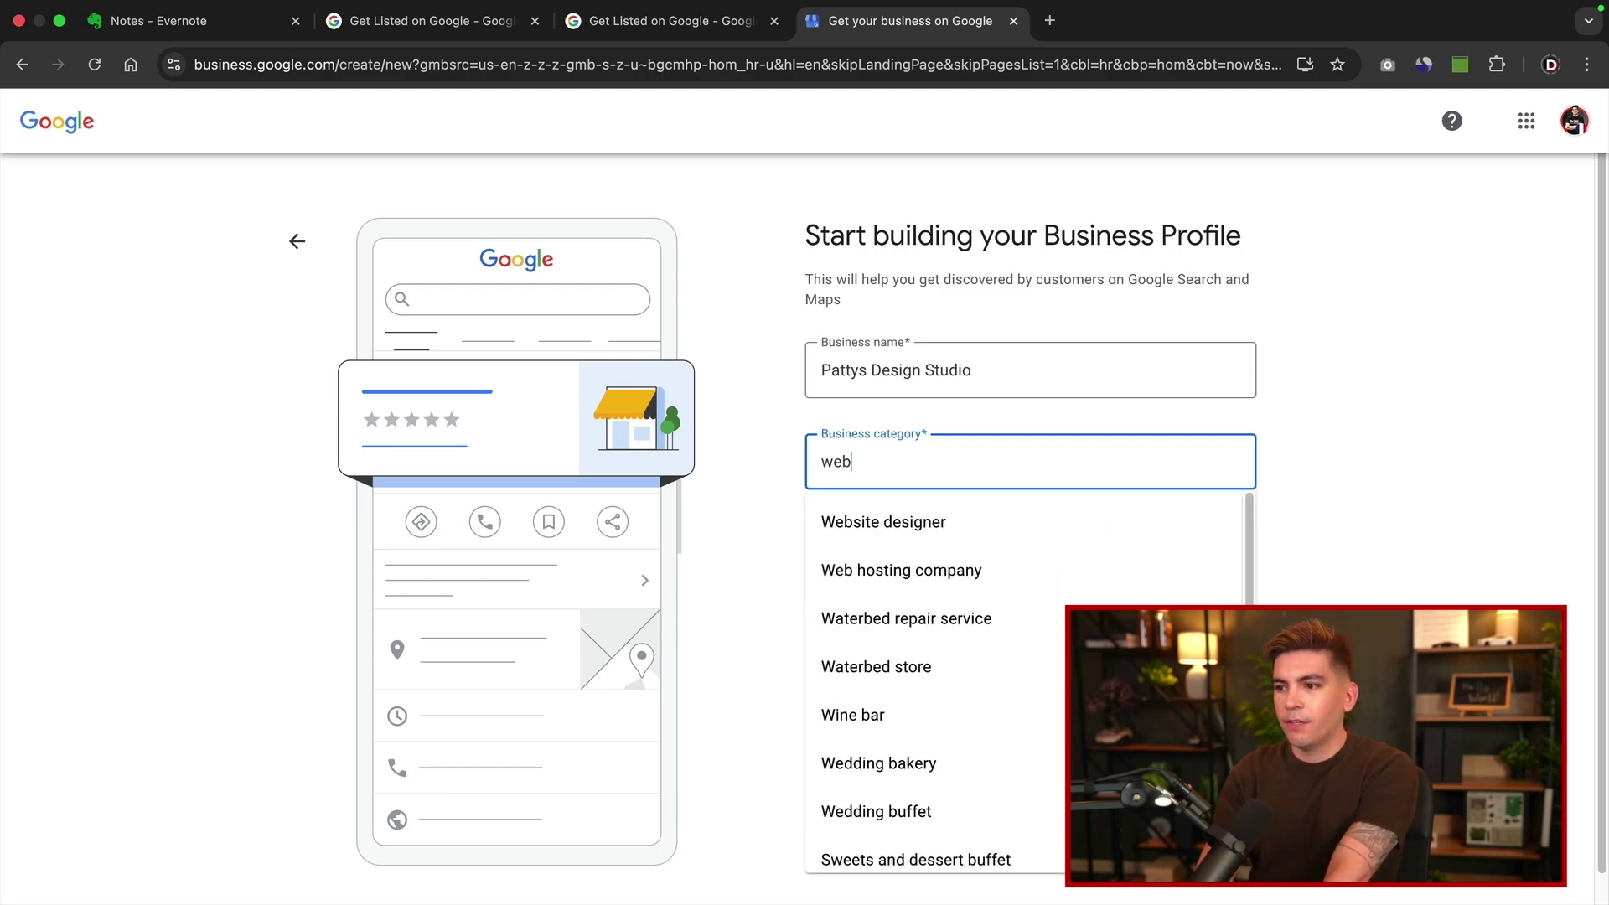
click(890, 533)
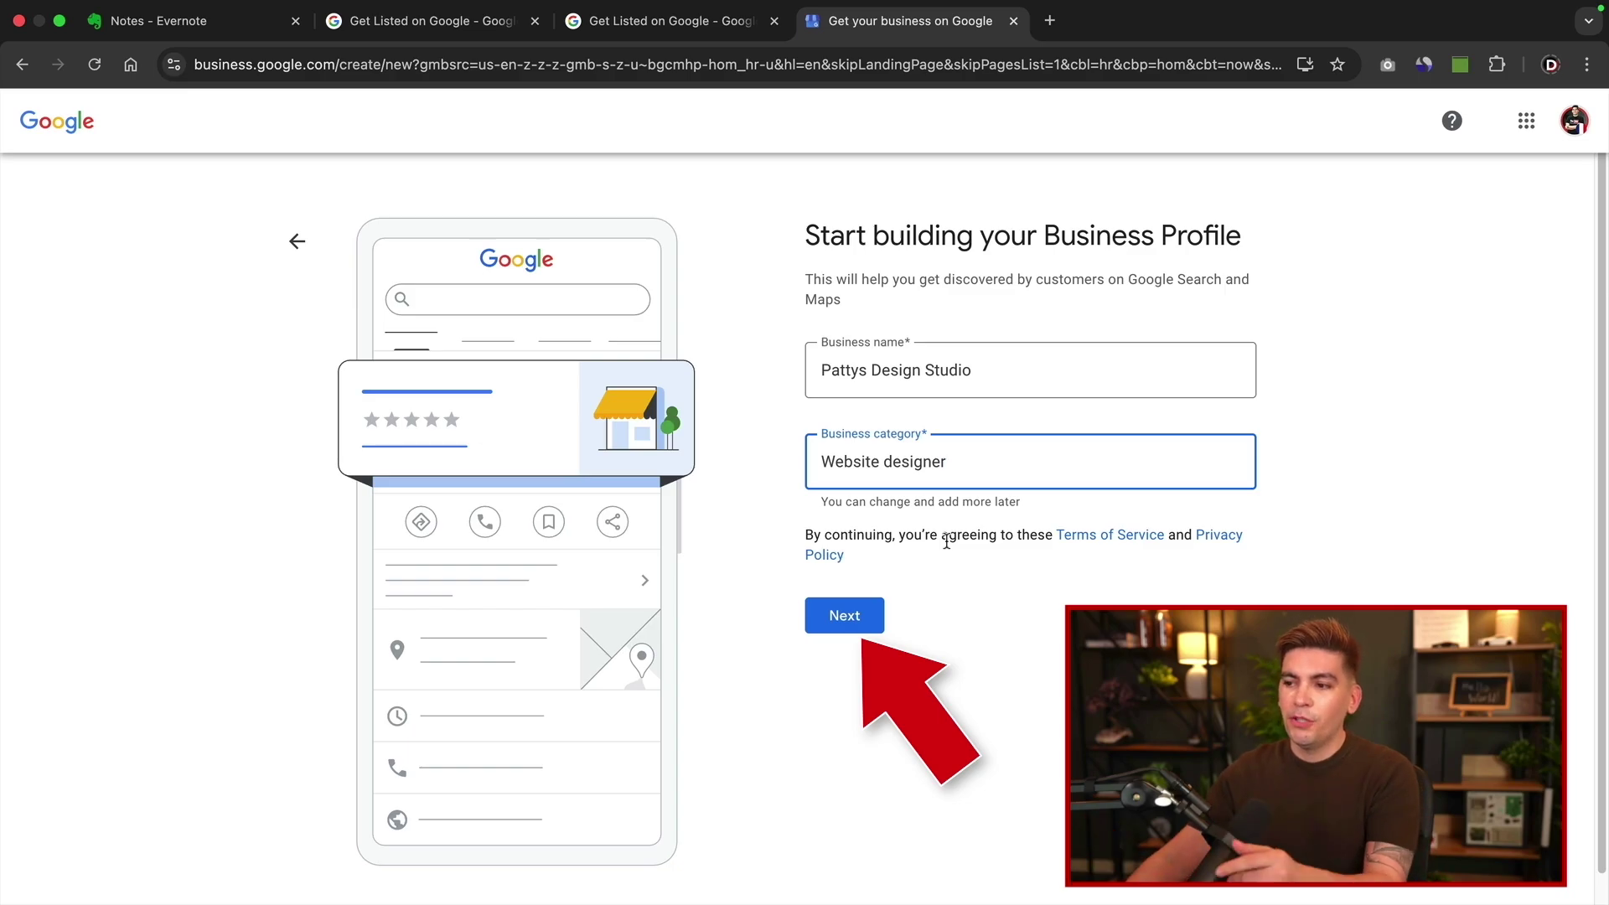
click(846, 616)
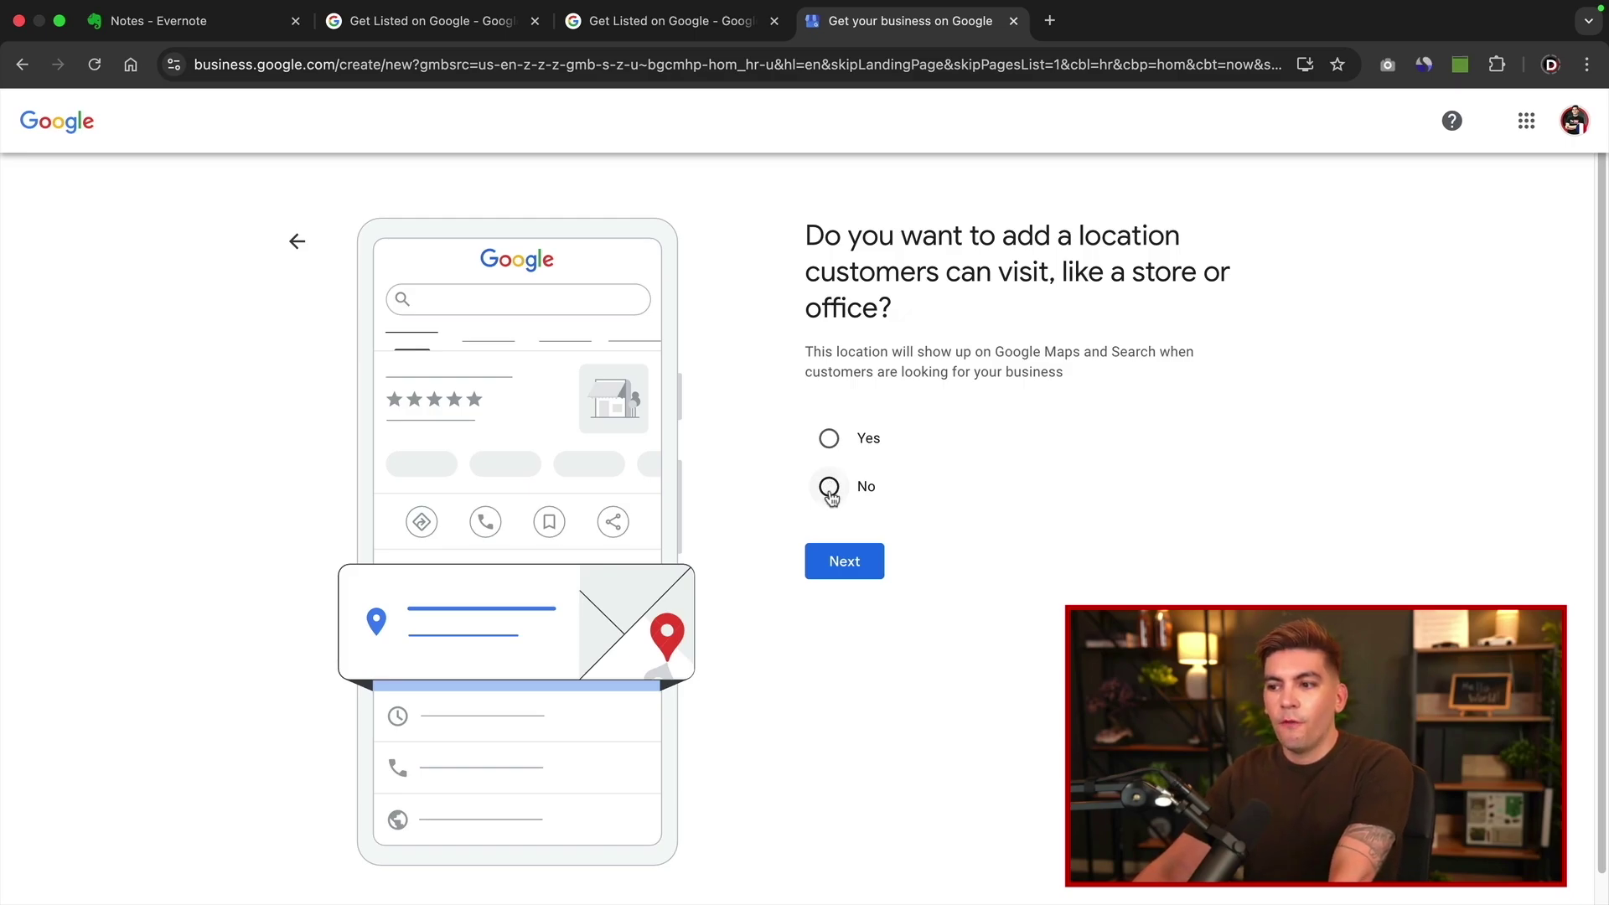
Answer No to adding a customer-visitable location and continue to the service area question.
click(841, 555)
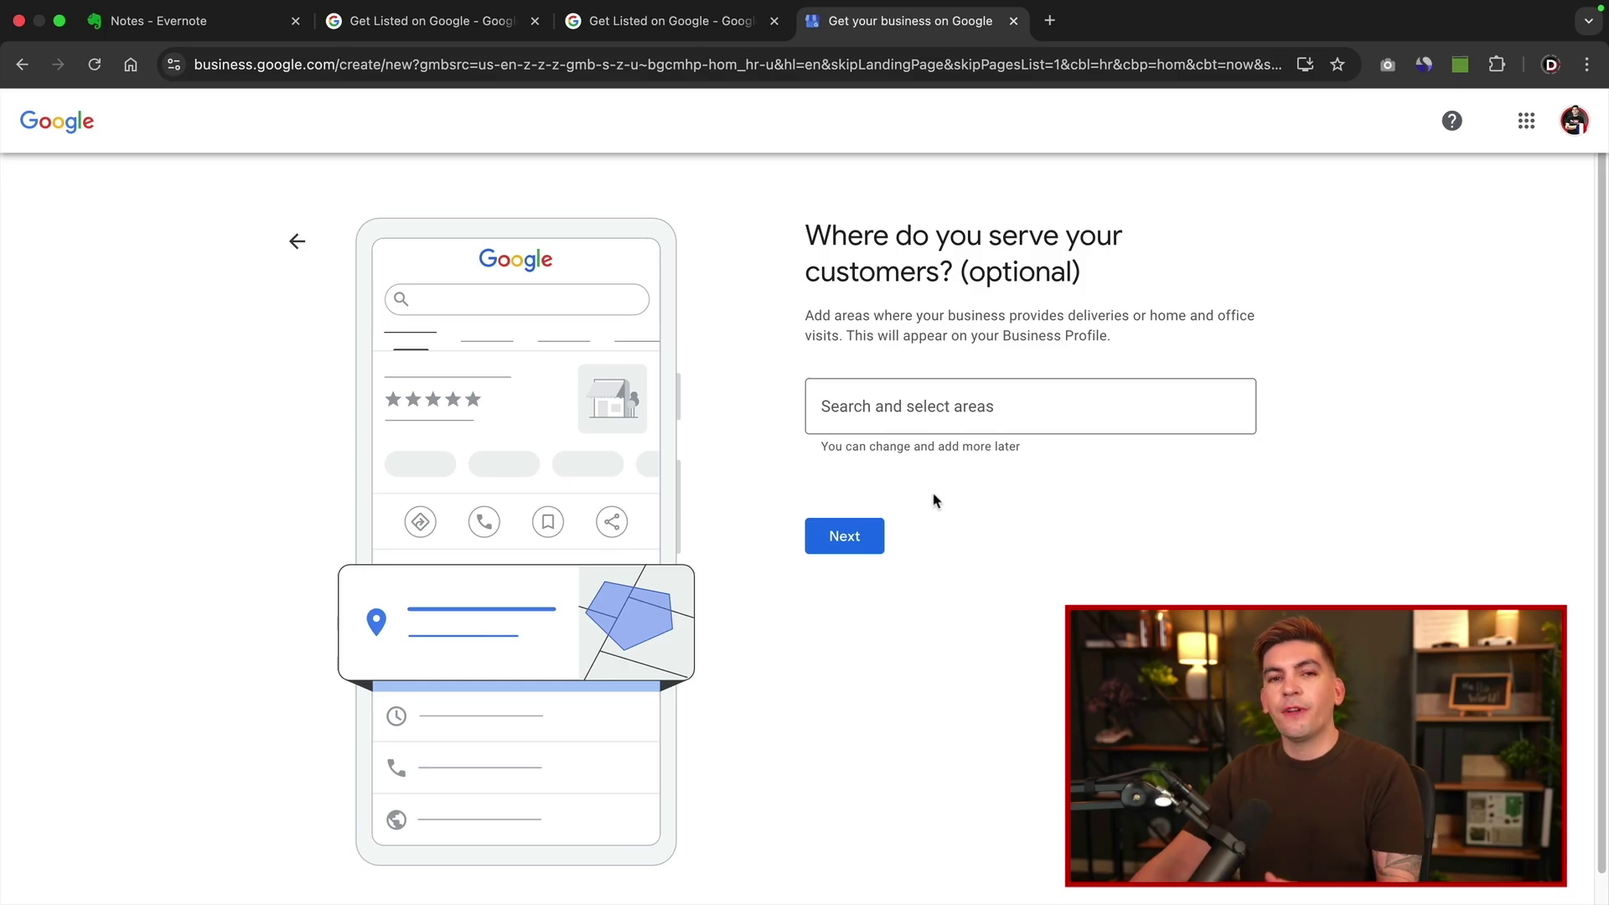
click(297, 241)
click(833, 431)
click(863, 566)
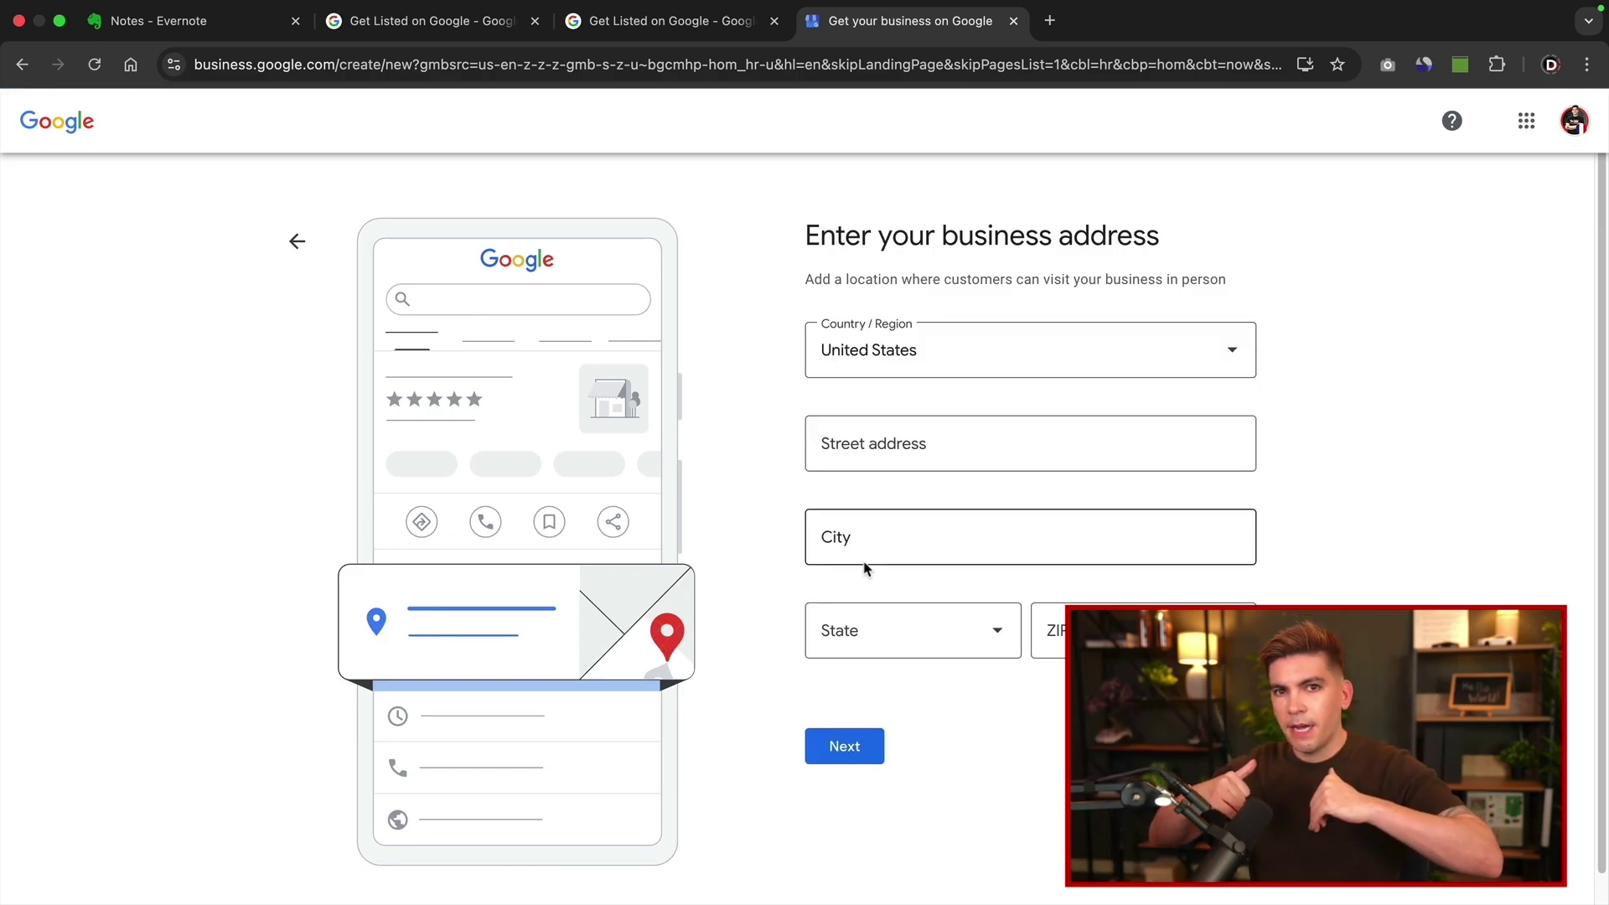
click(299, 245)
click(829, 487)
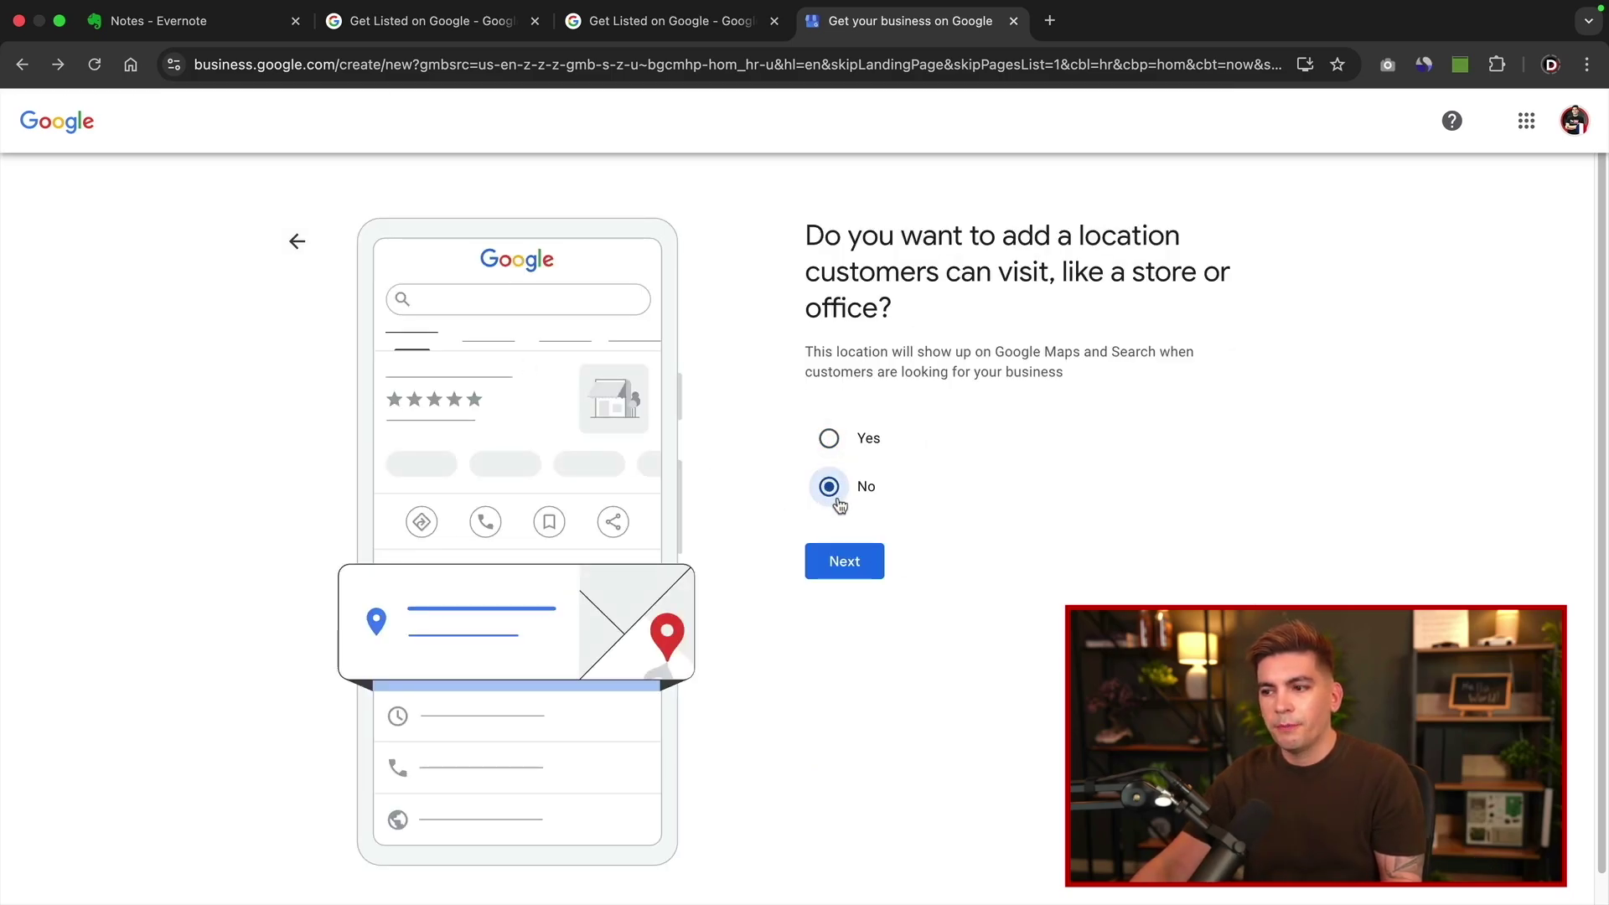
click(847, 563)
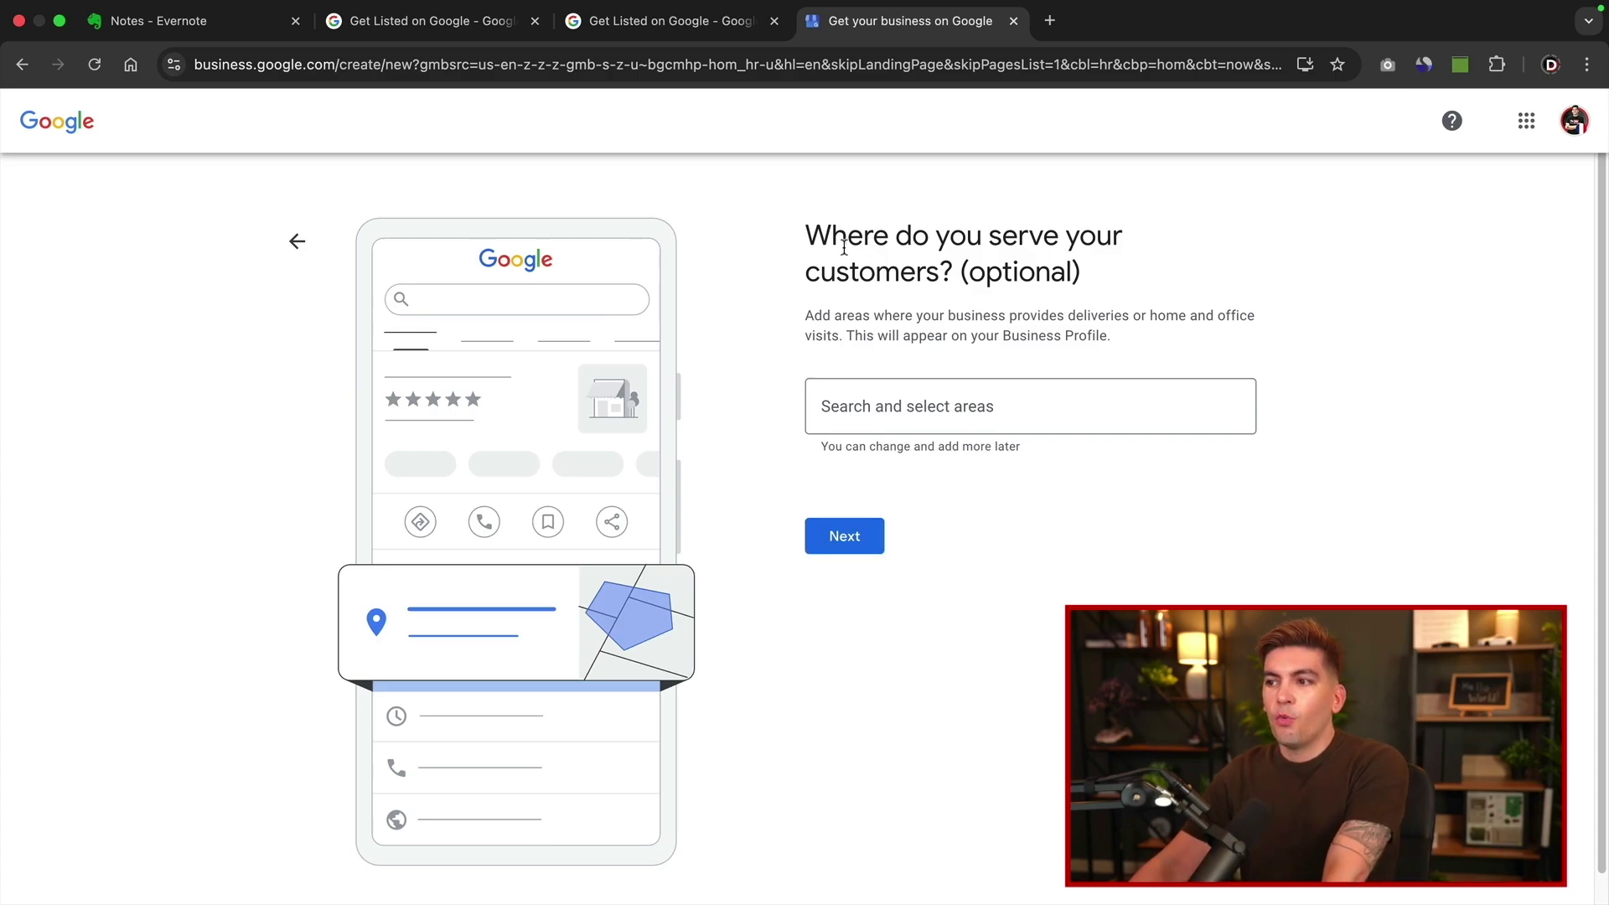
Add Santa Clarita, CA, USA as the service area and continue.
click(888, 406)
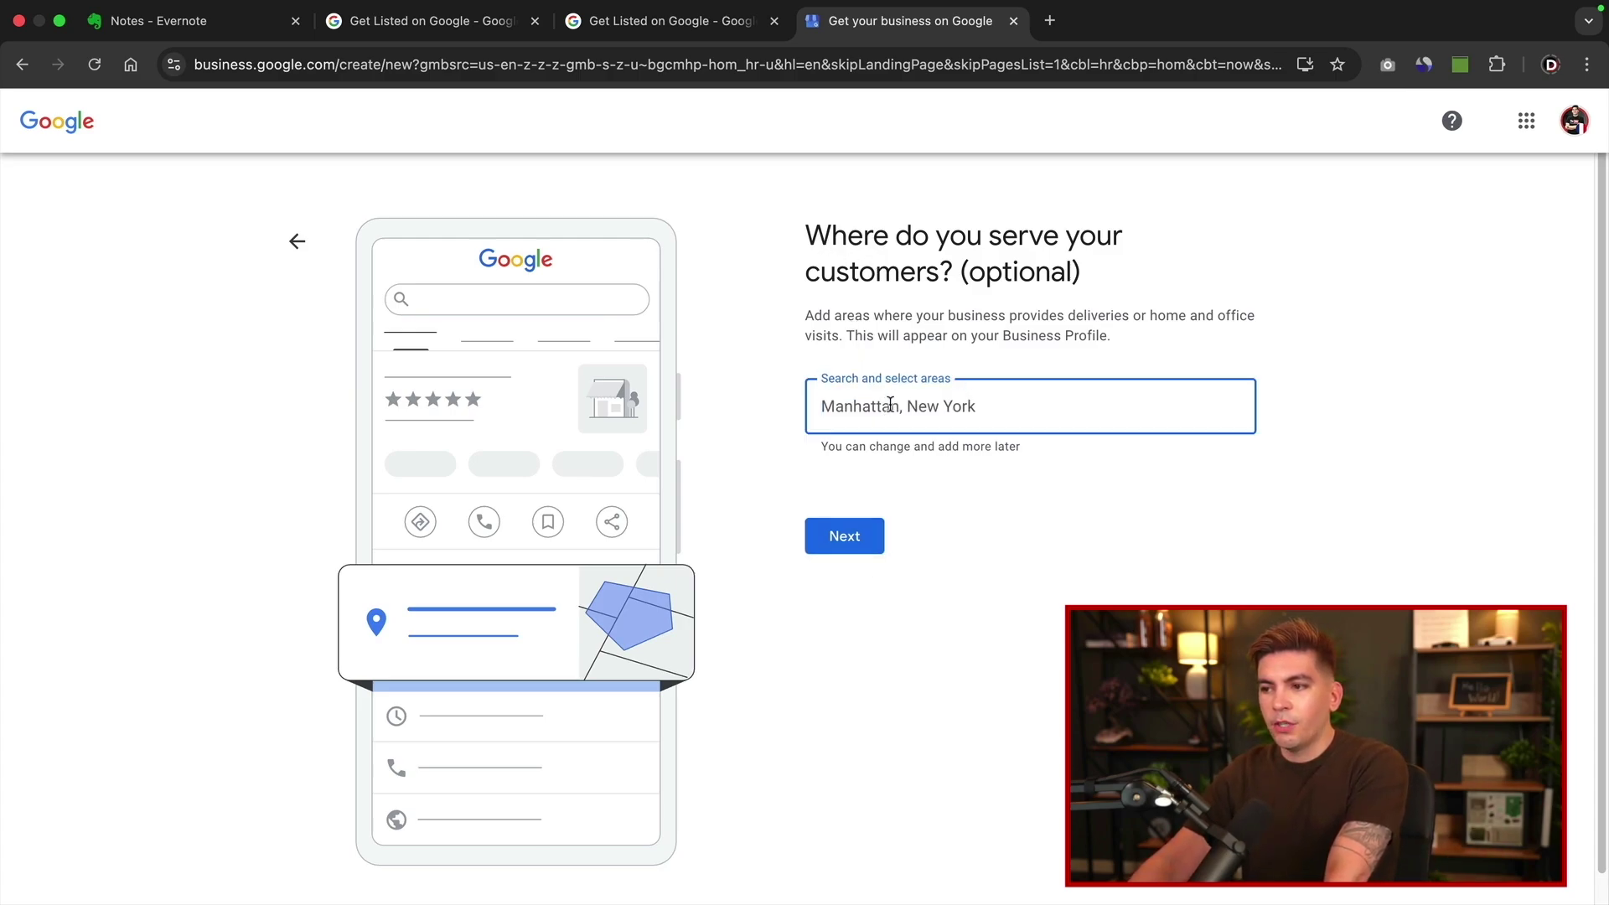
text(S)
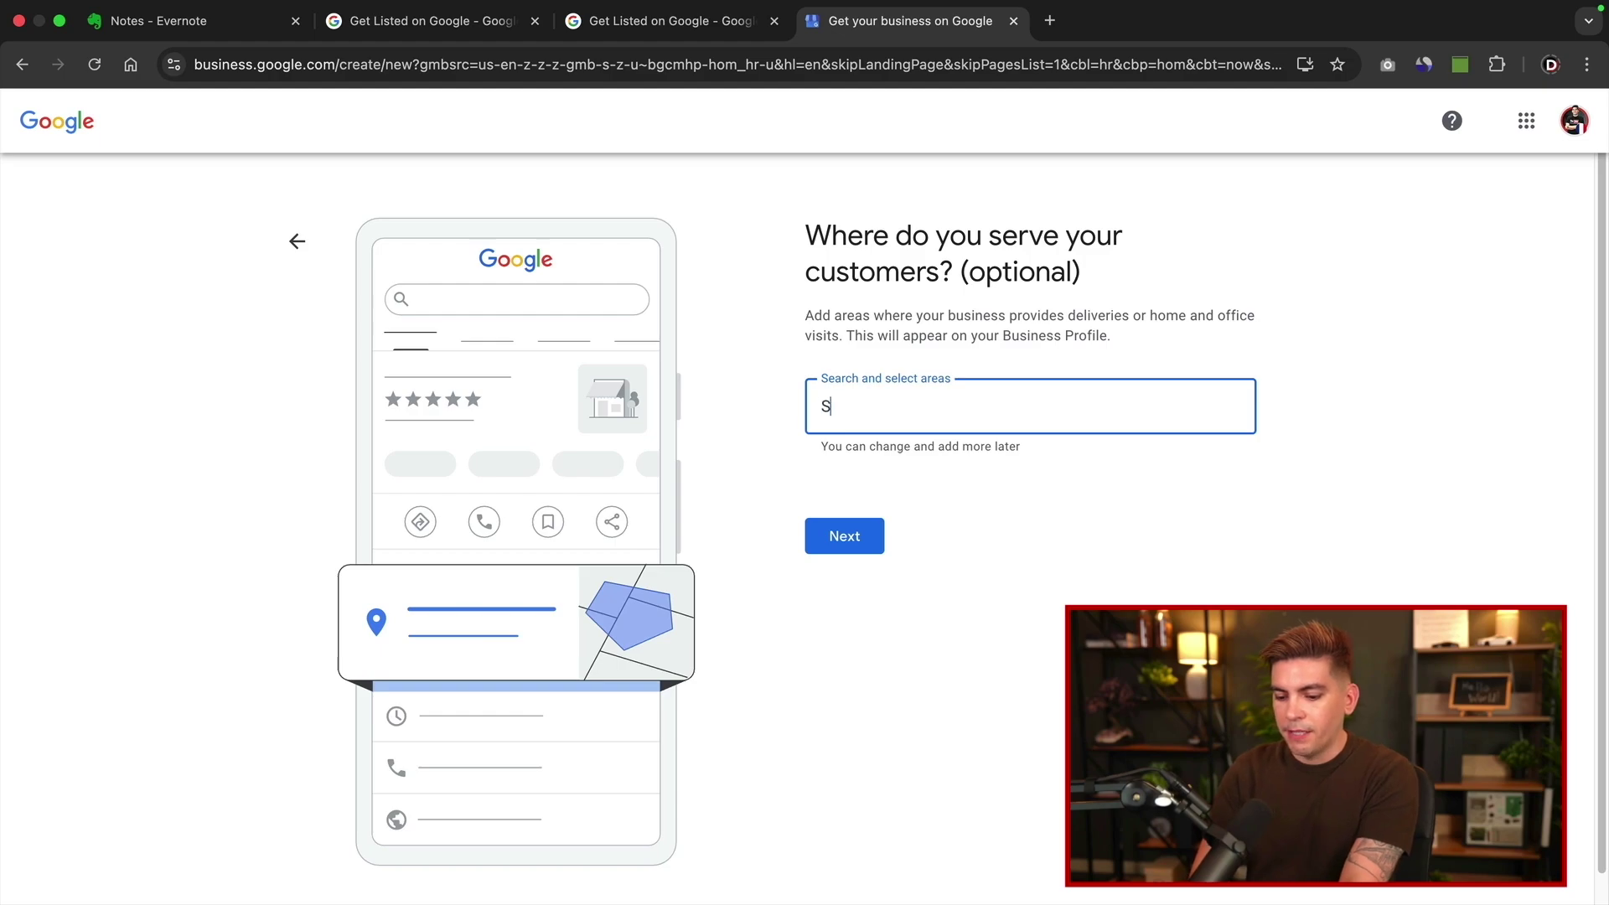
text(ant)
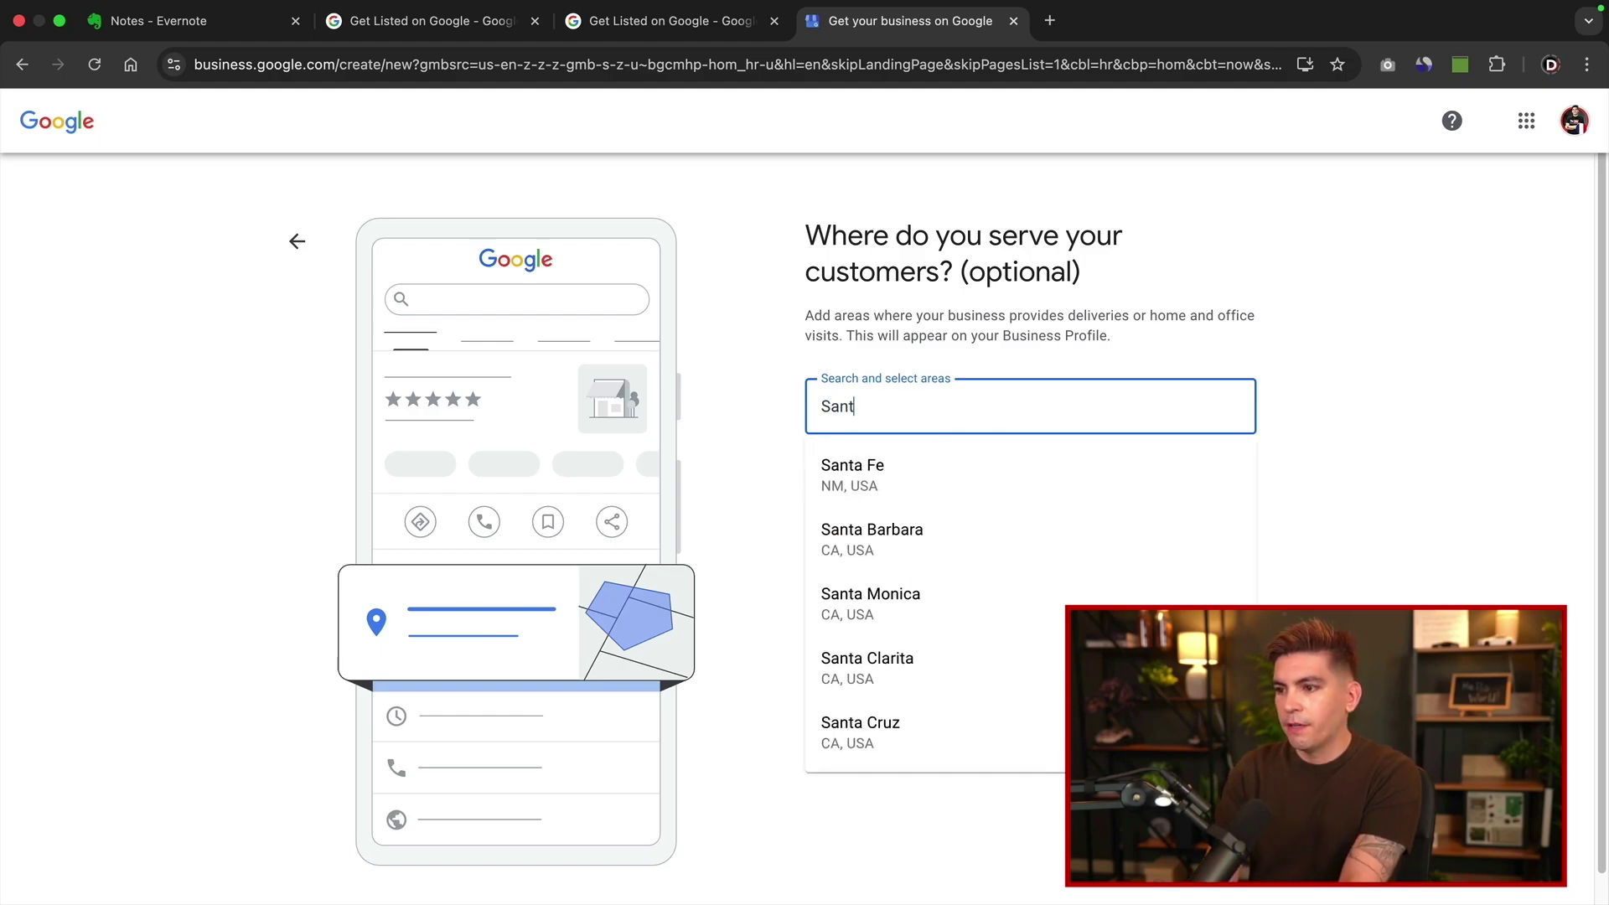
text(a Clri)
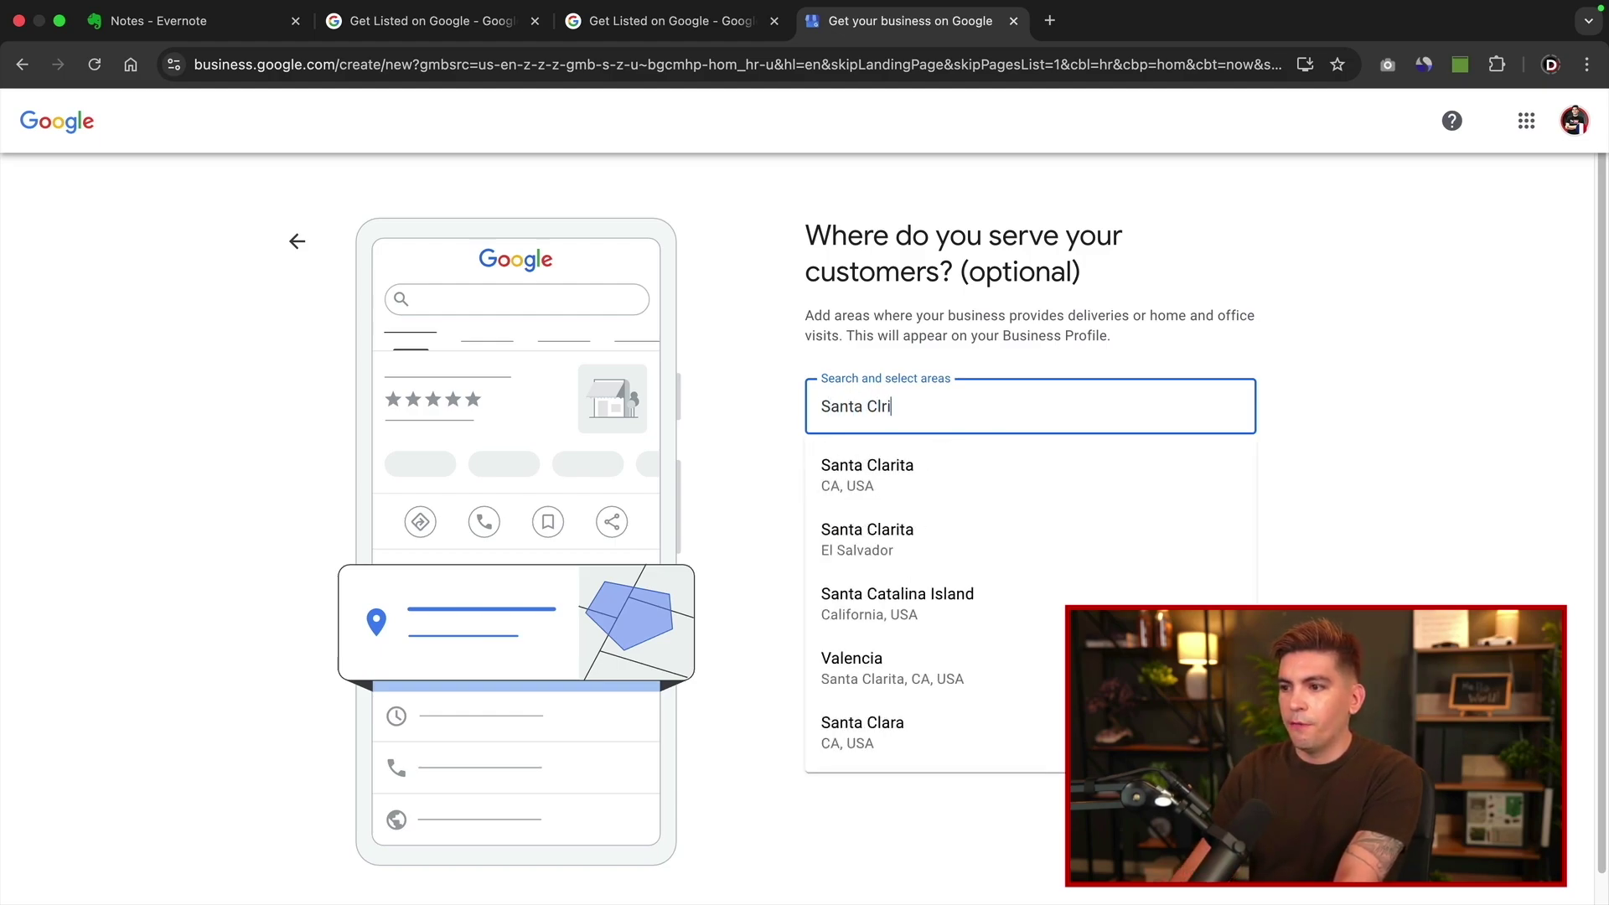
click(894, 475)
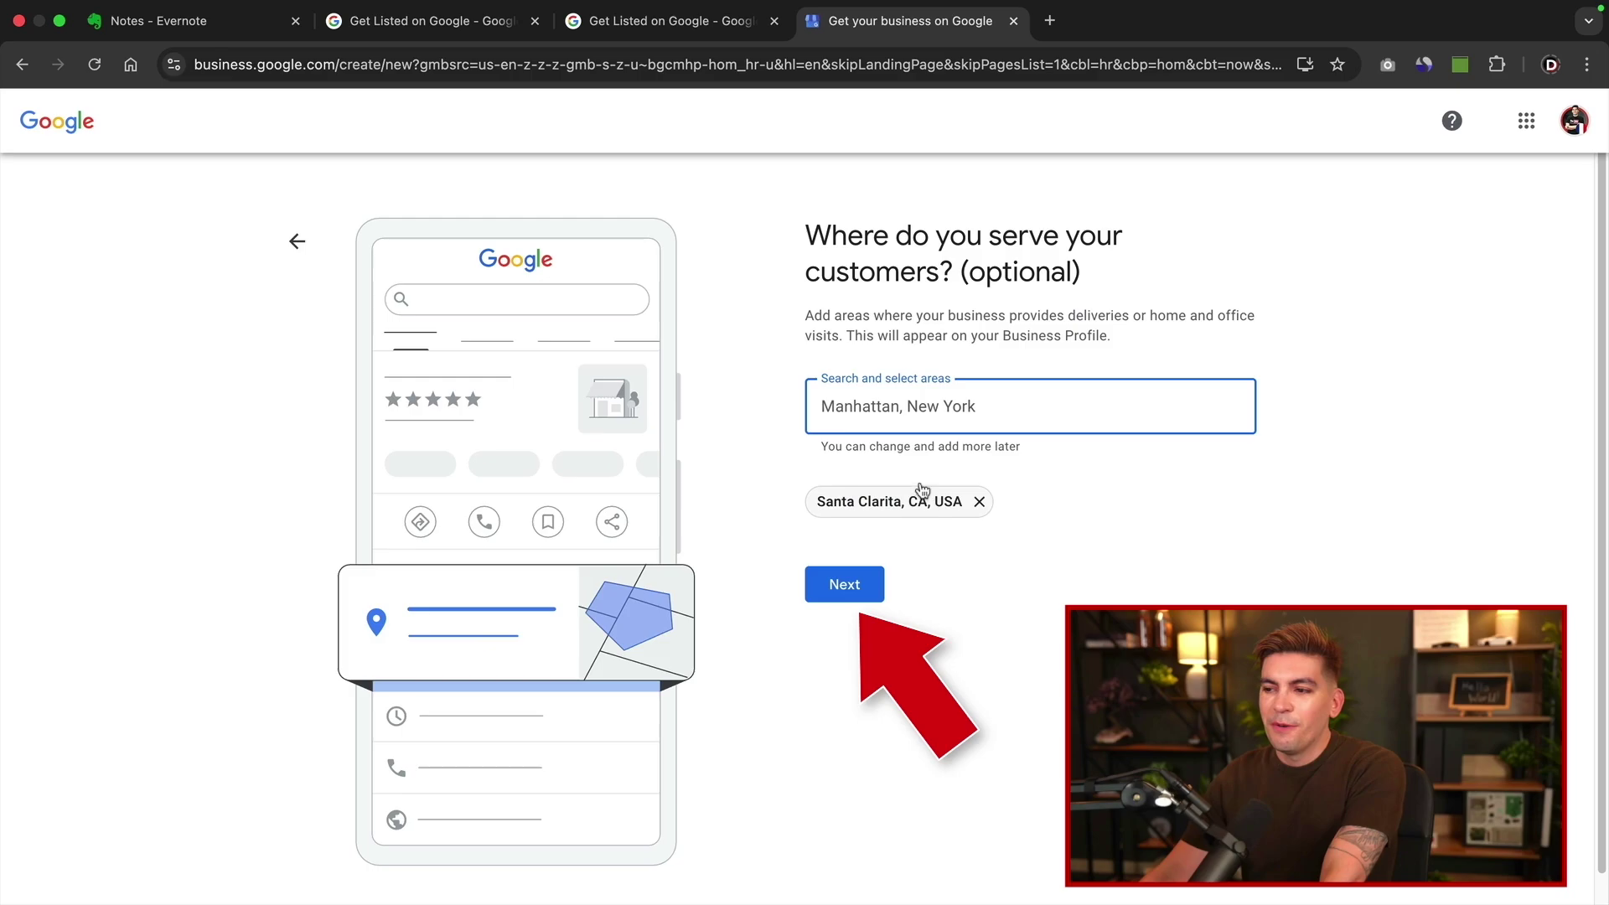
click(849, 588)
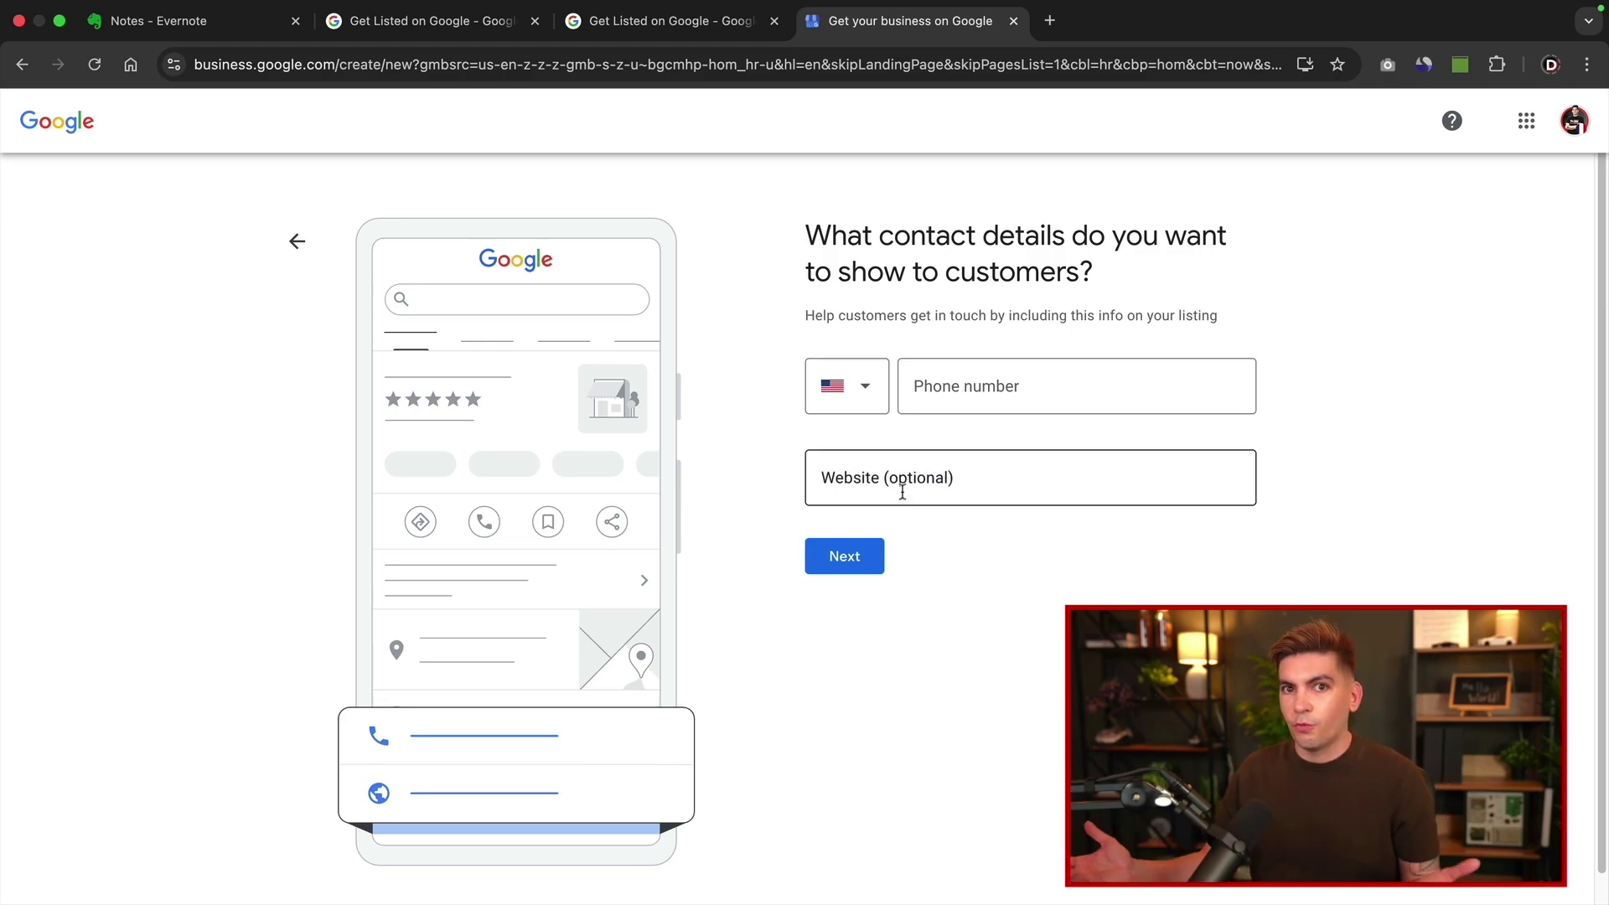
Enter the business phone number and website, then submit the contact details.
click(944, 388)
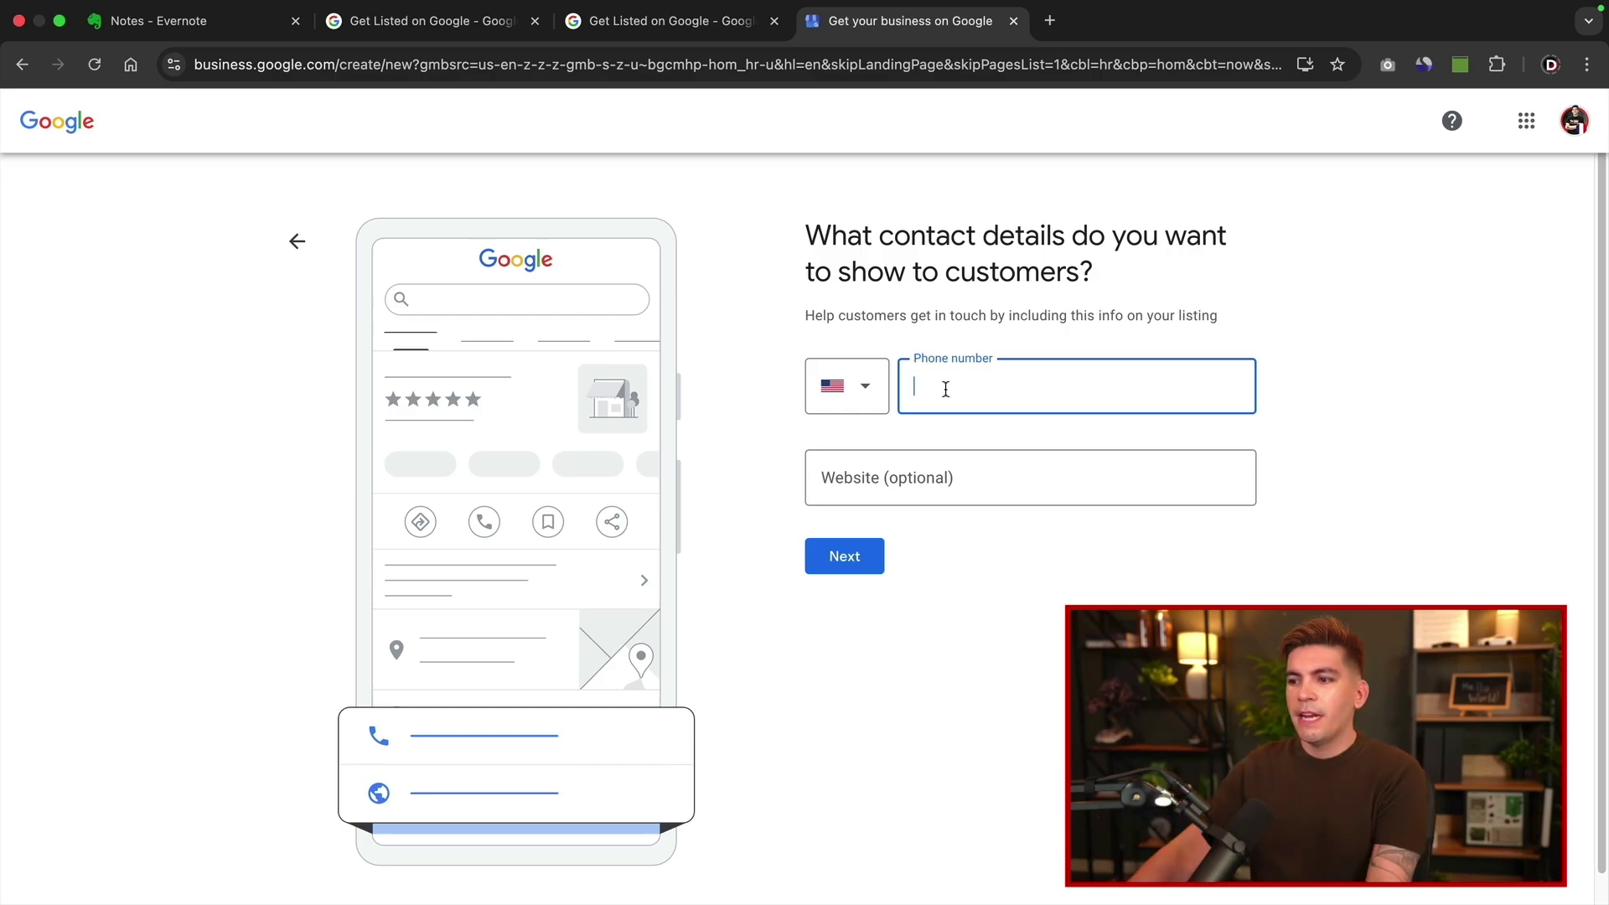
click(929, 480)
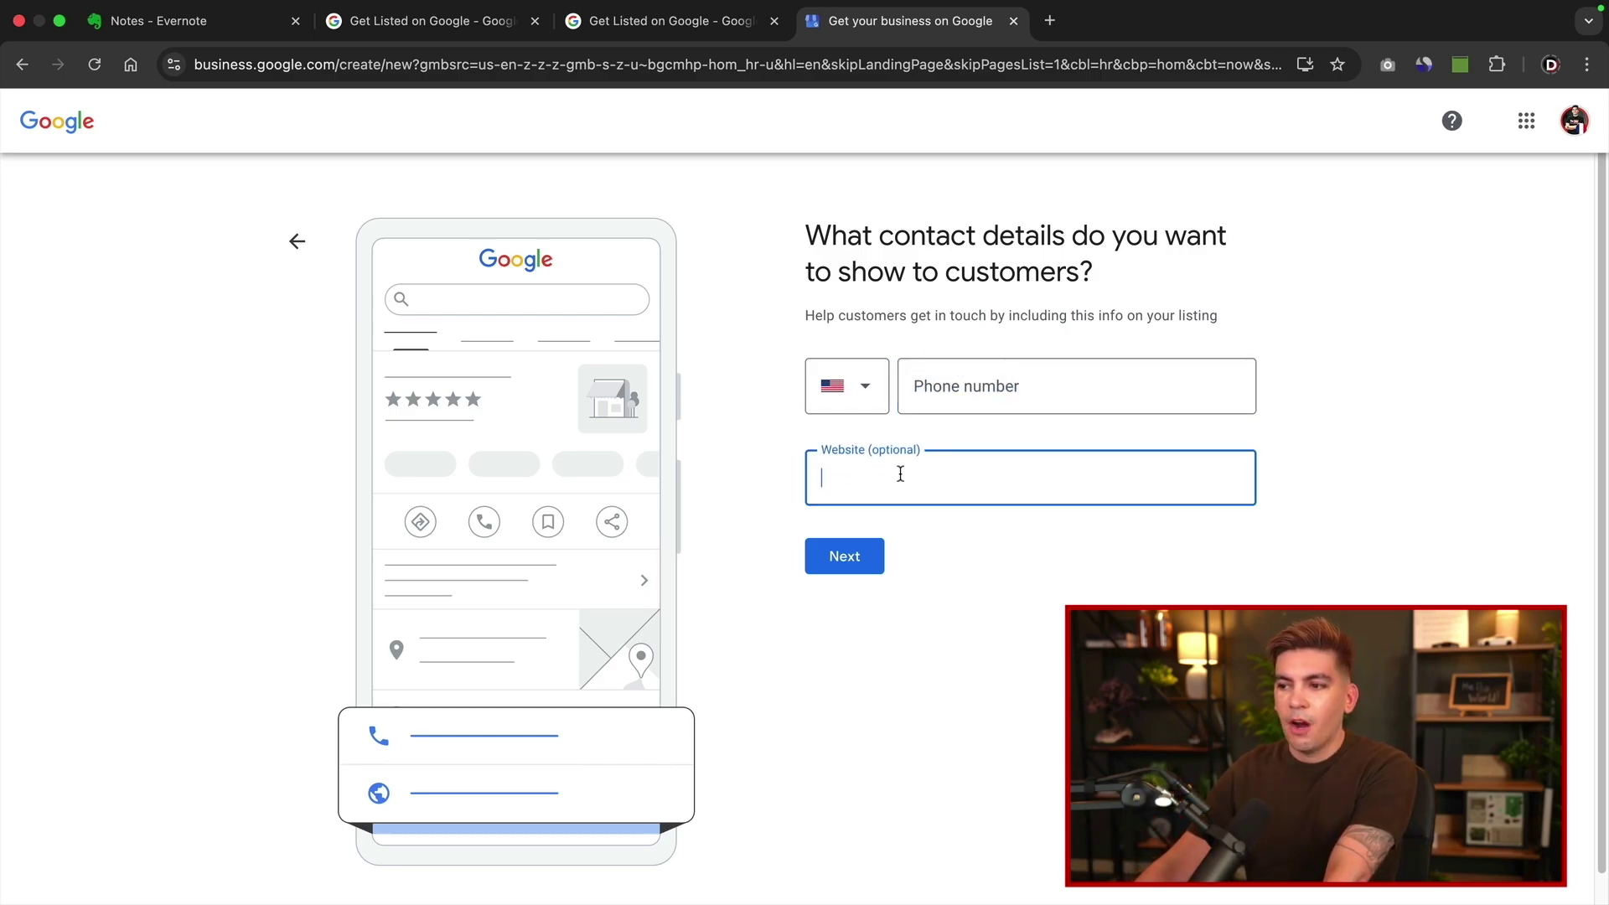
click(937, 392)
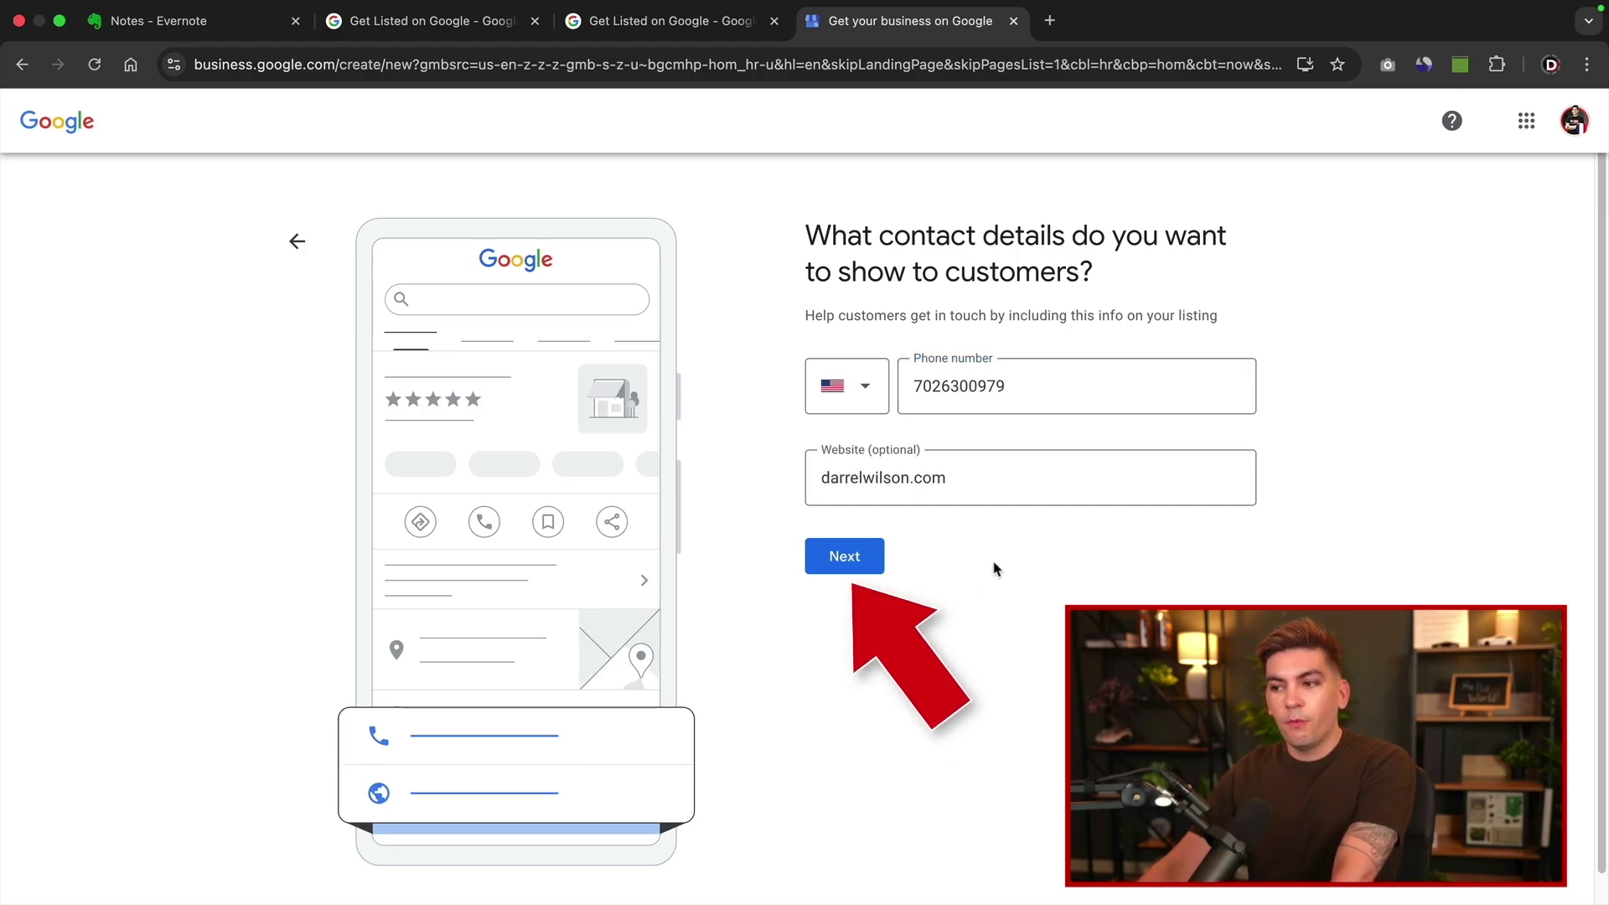
click(861, 558)
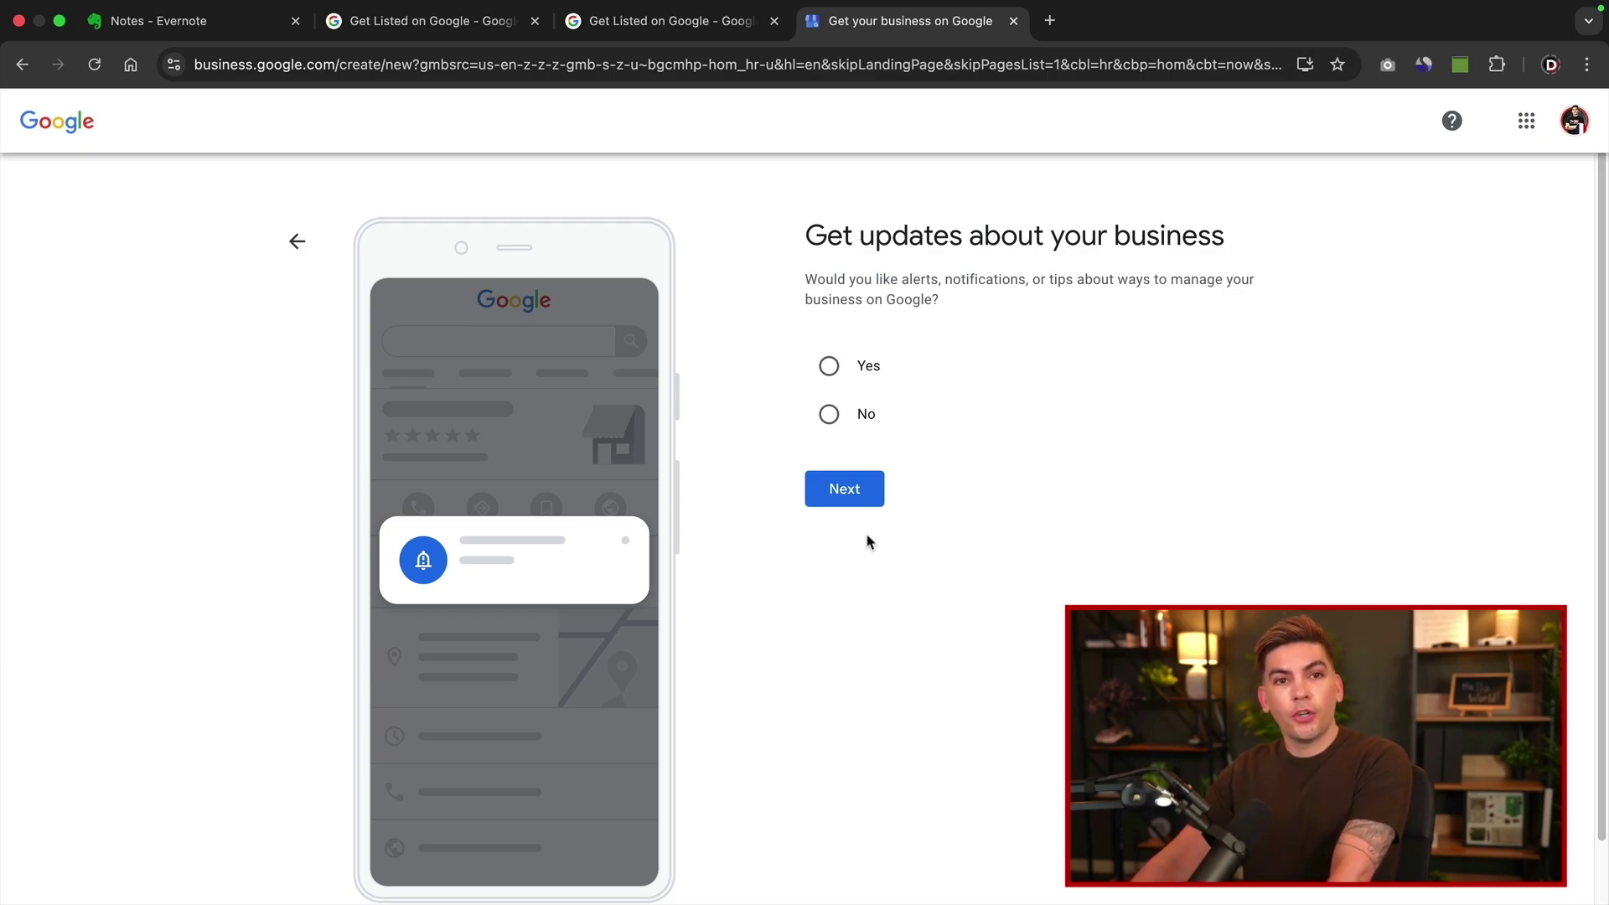
Choose Yes to receive updates about the business.
click(835, 375)
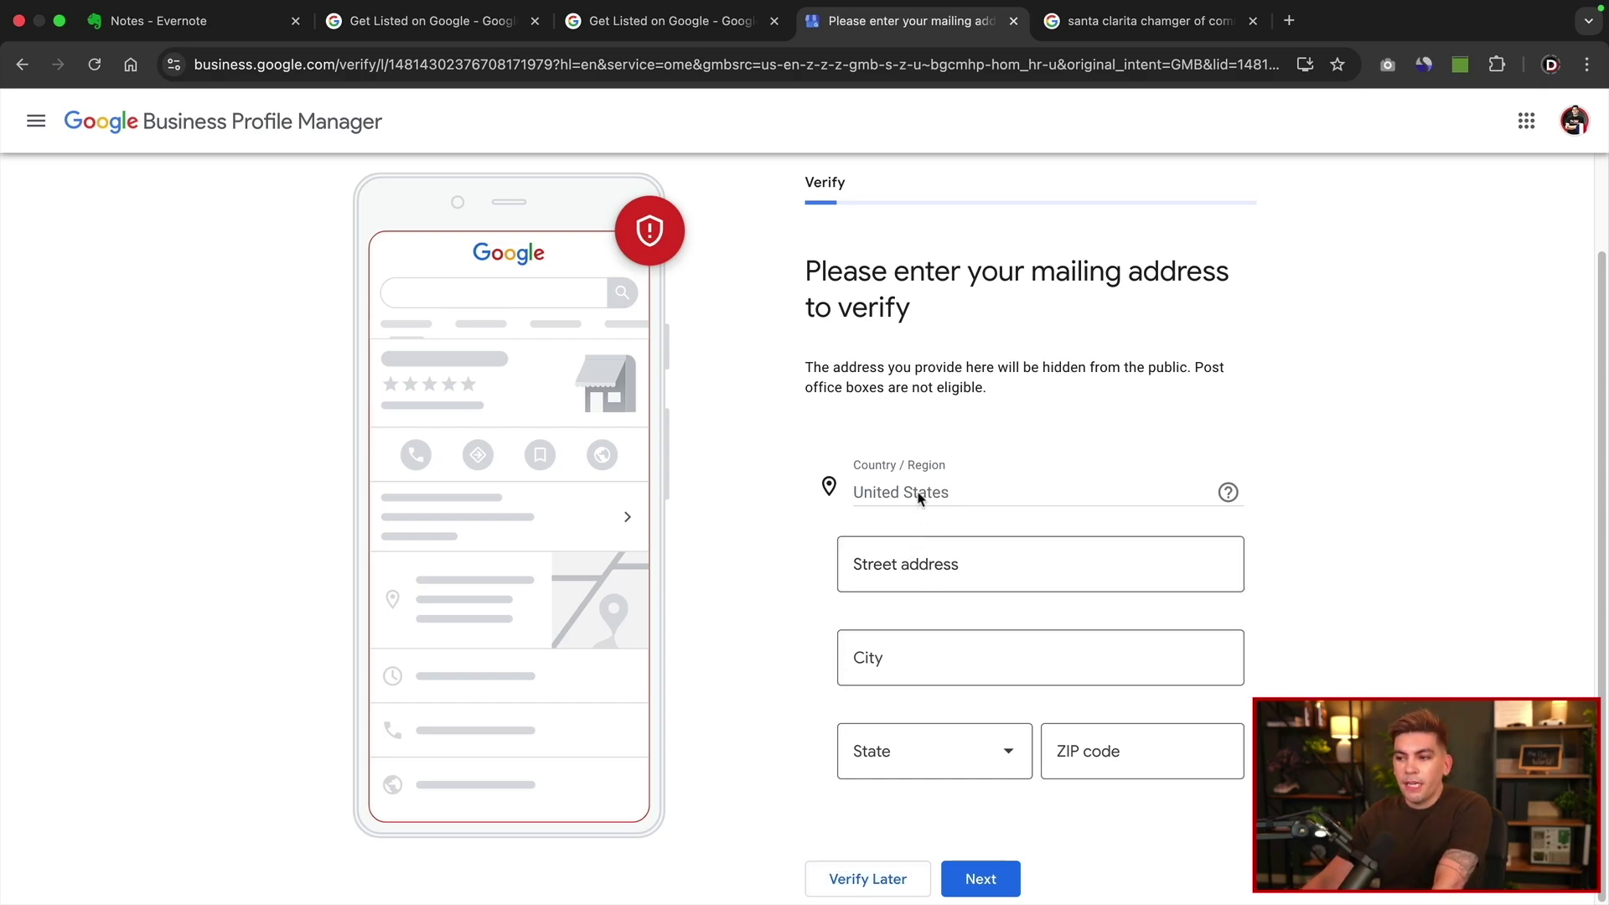
Paste the mailing address, fill city, state and ZIP from the suggestion, and submit it.
click(890, 562)
right_click(894, 562)
click(925, 696)
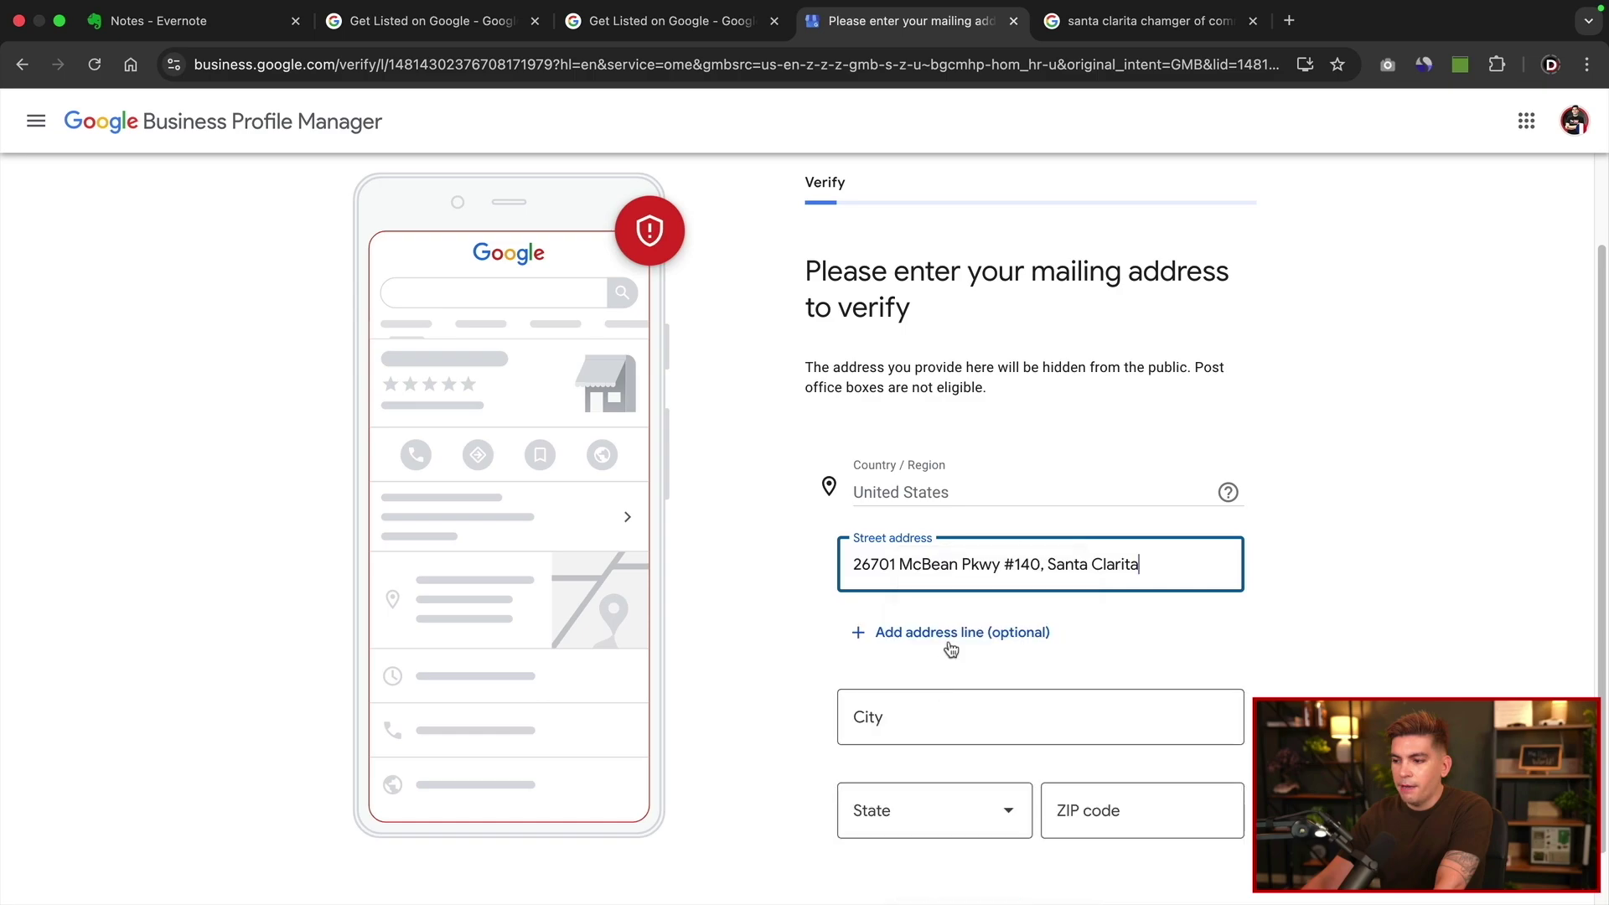
click(915, 594)
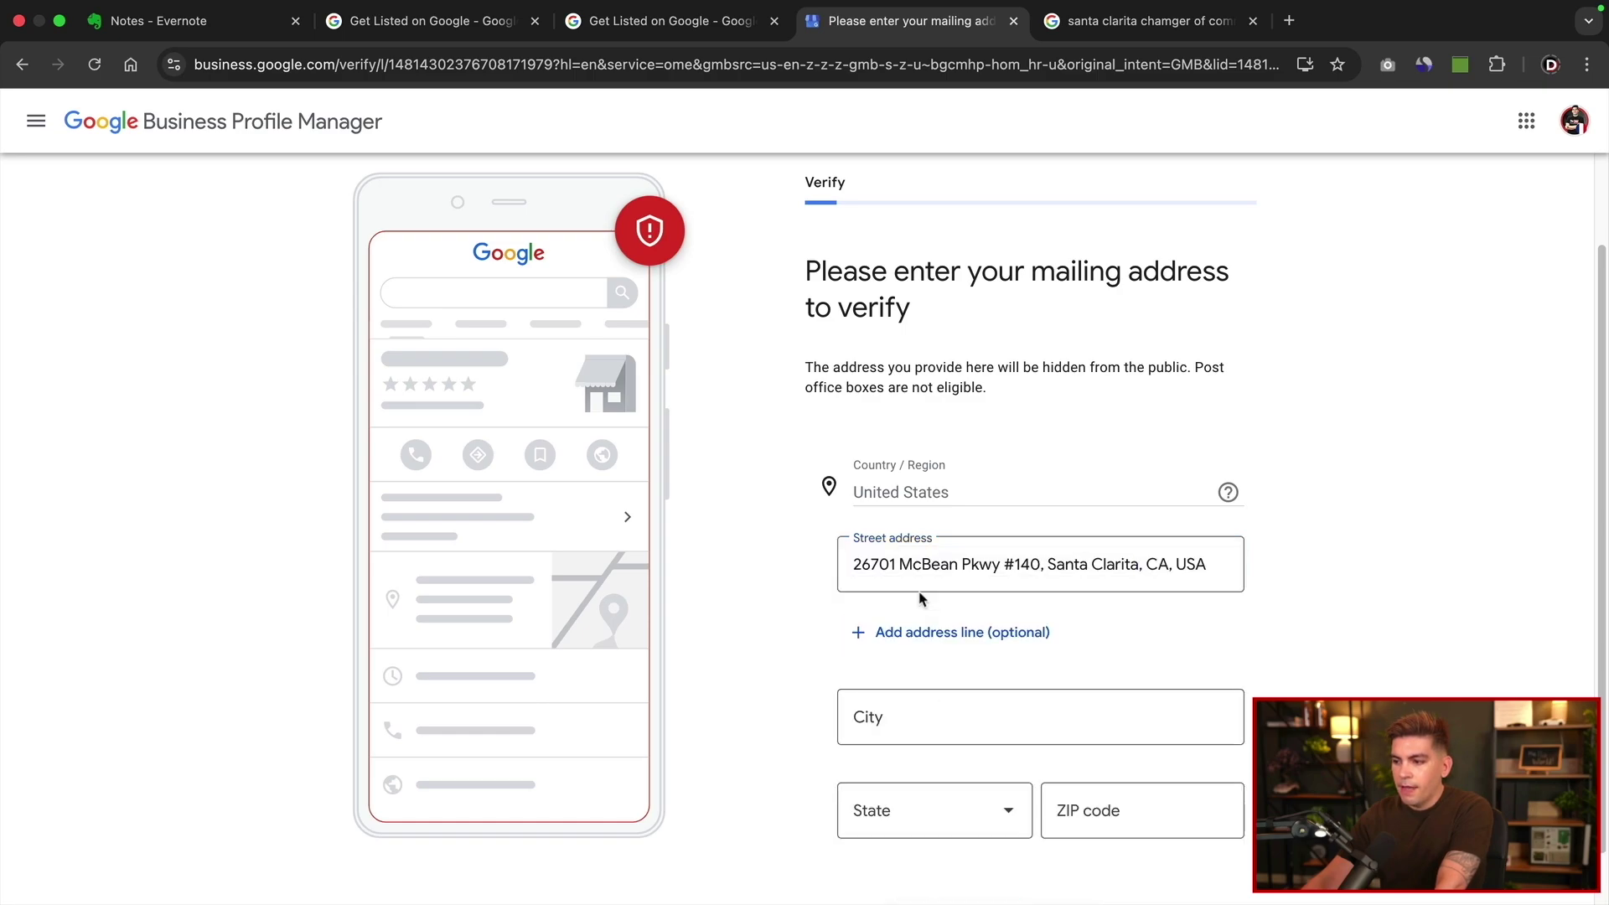
scroll(872, 695, down, 1)
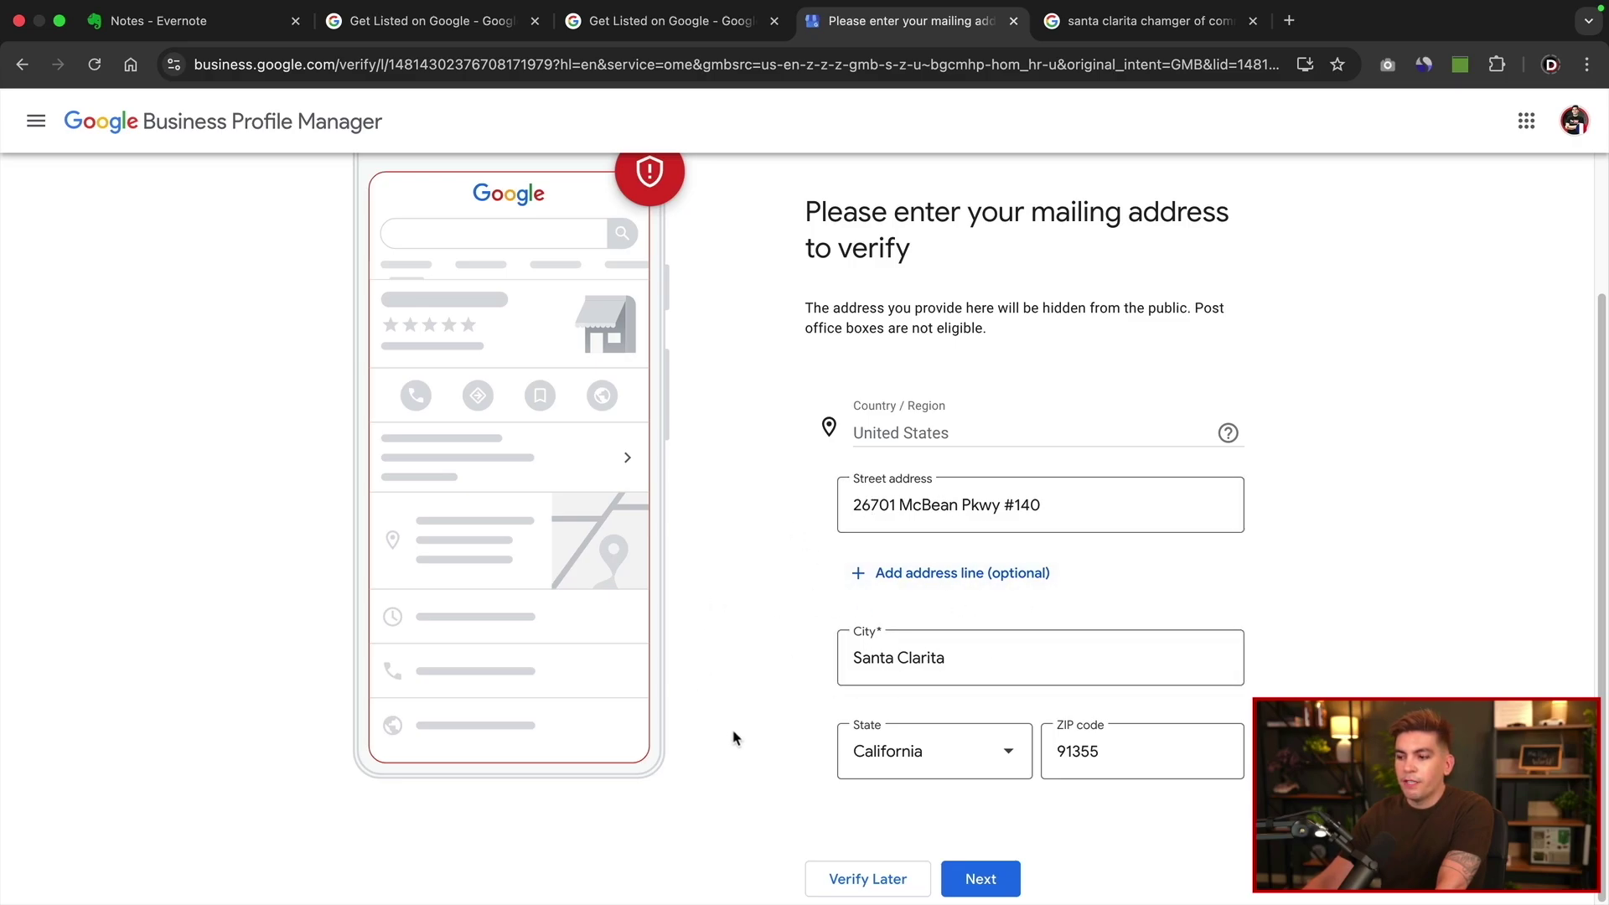
click(979, 879)
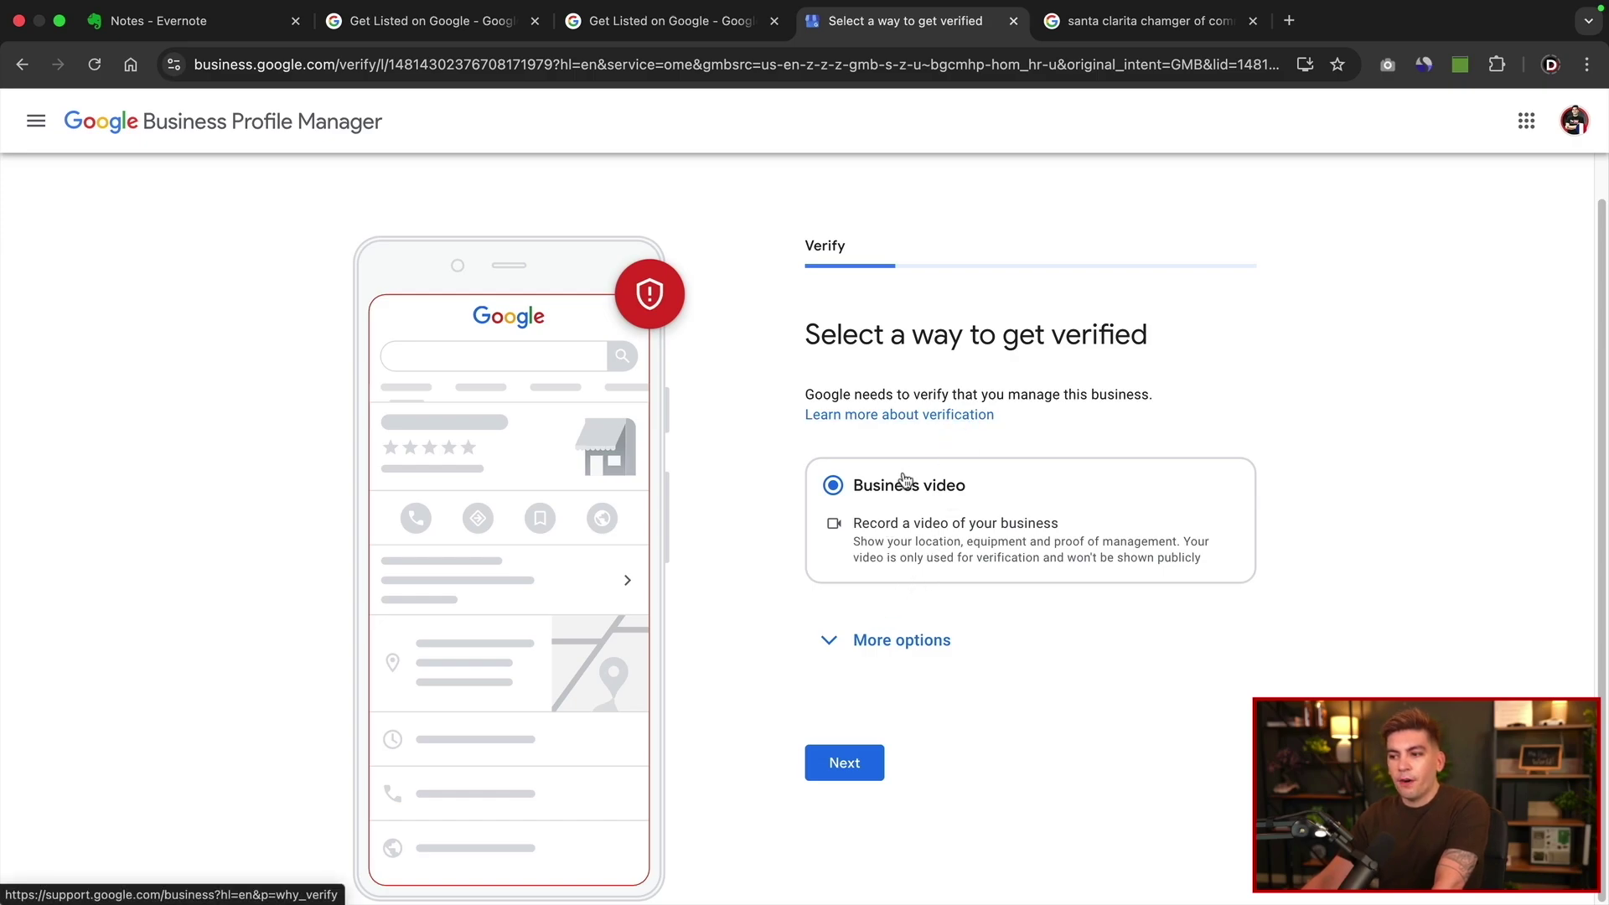
Choose Verify Later among the other verification options to postpone verification.
click(878, 643)
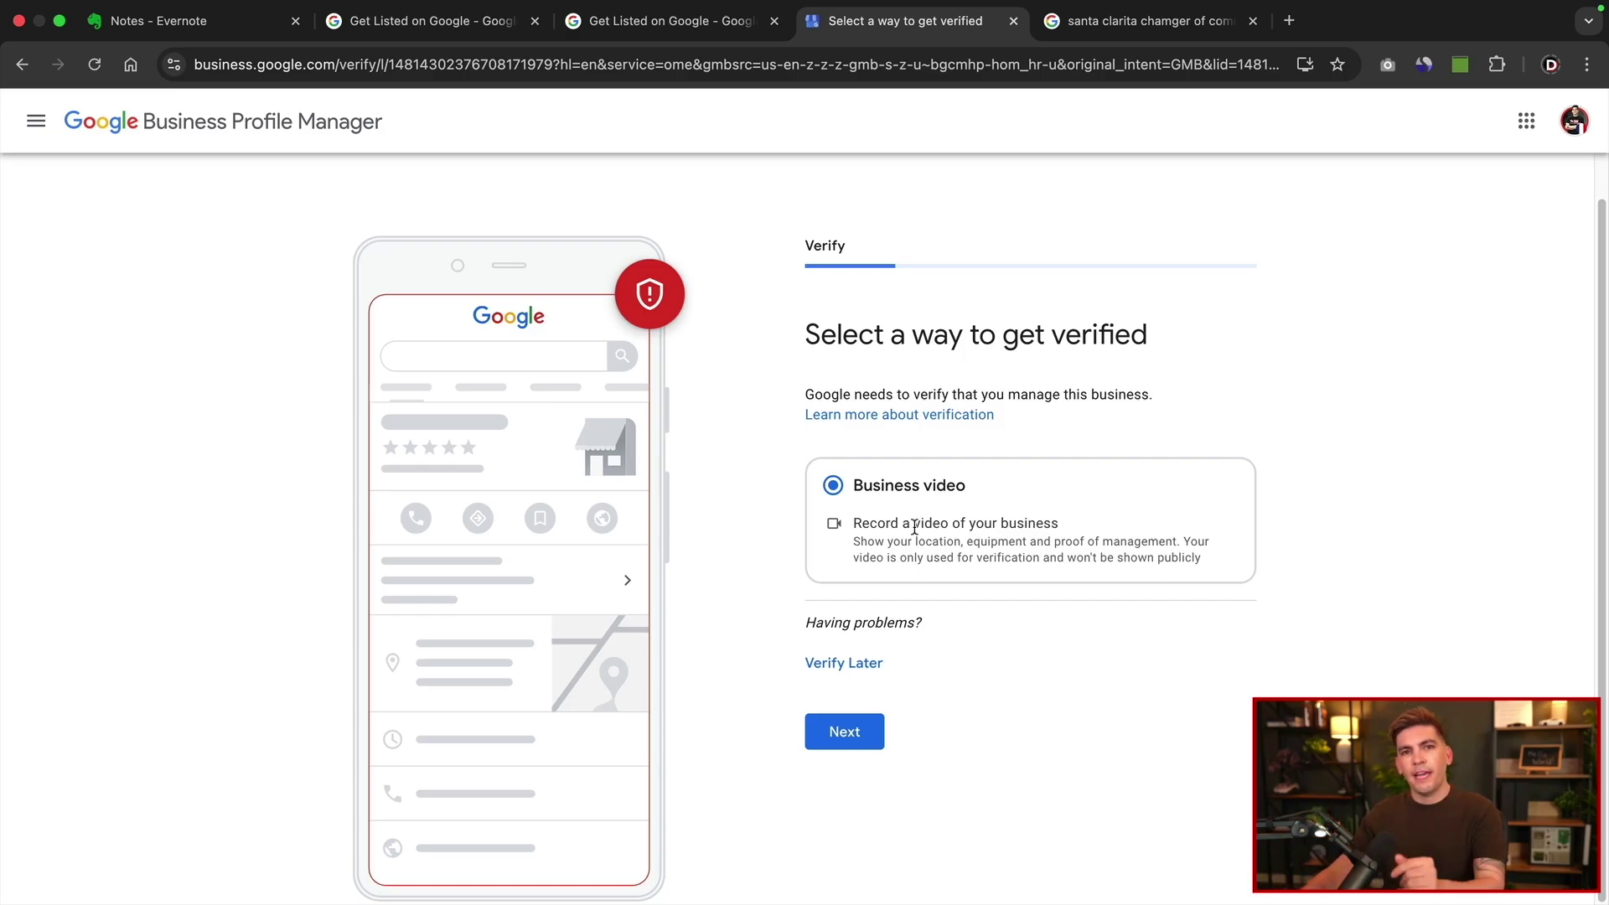
click(854, 666)
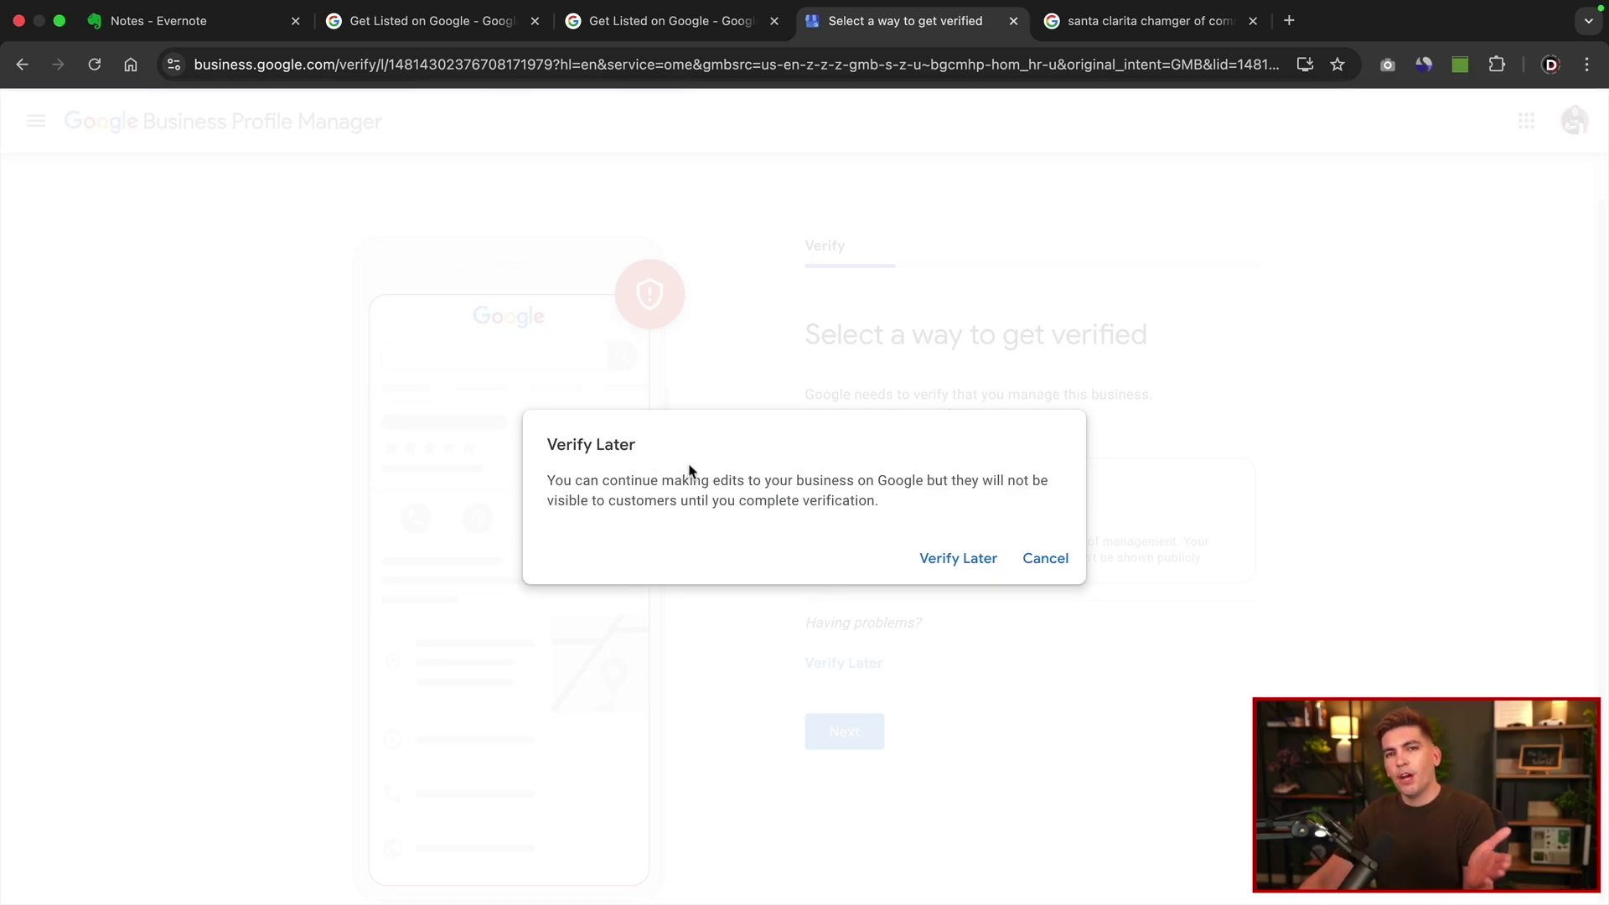
click(943, 558)
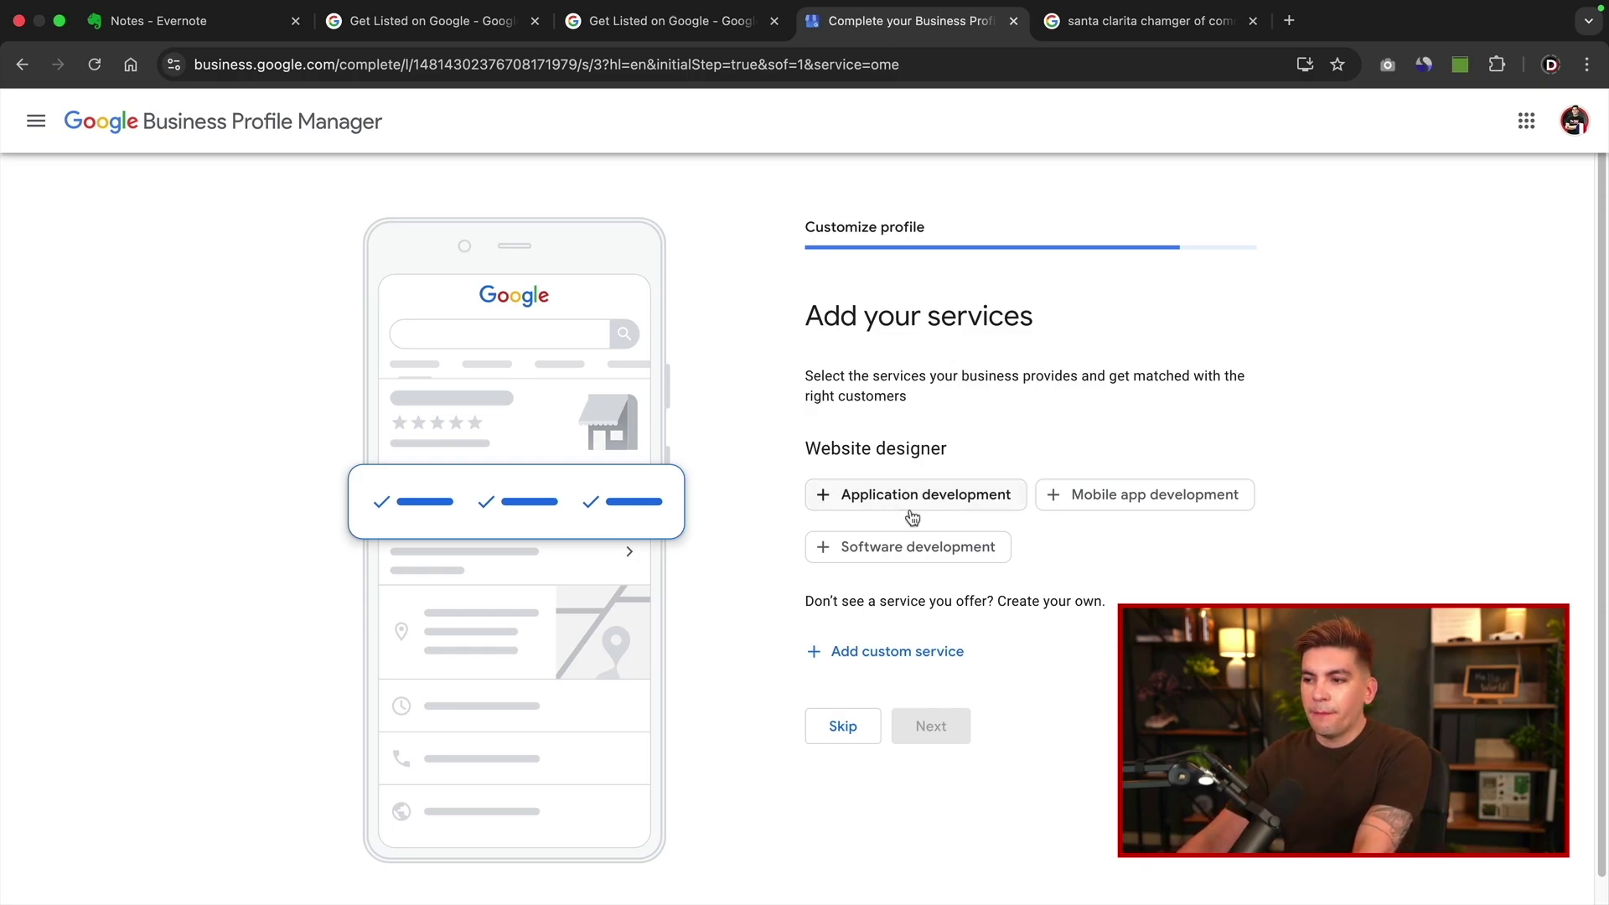
Add Software development plus custom services like wordpress website, website builder and elementor.
click(920, 555)
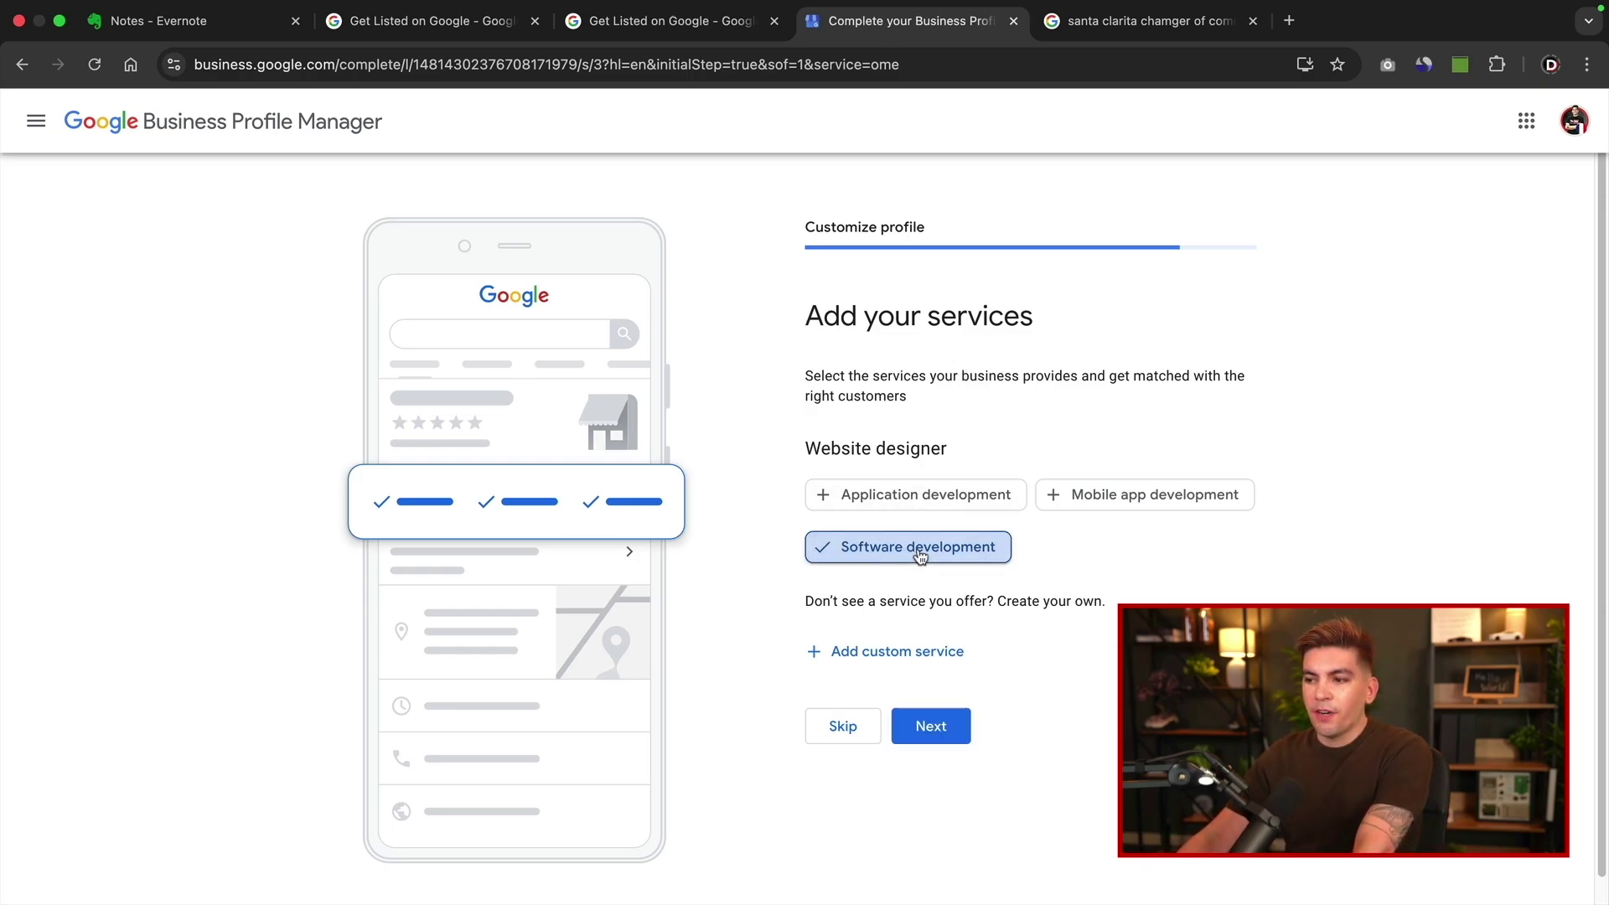
click(904, 662)
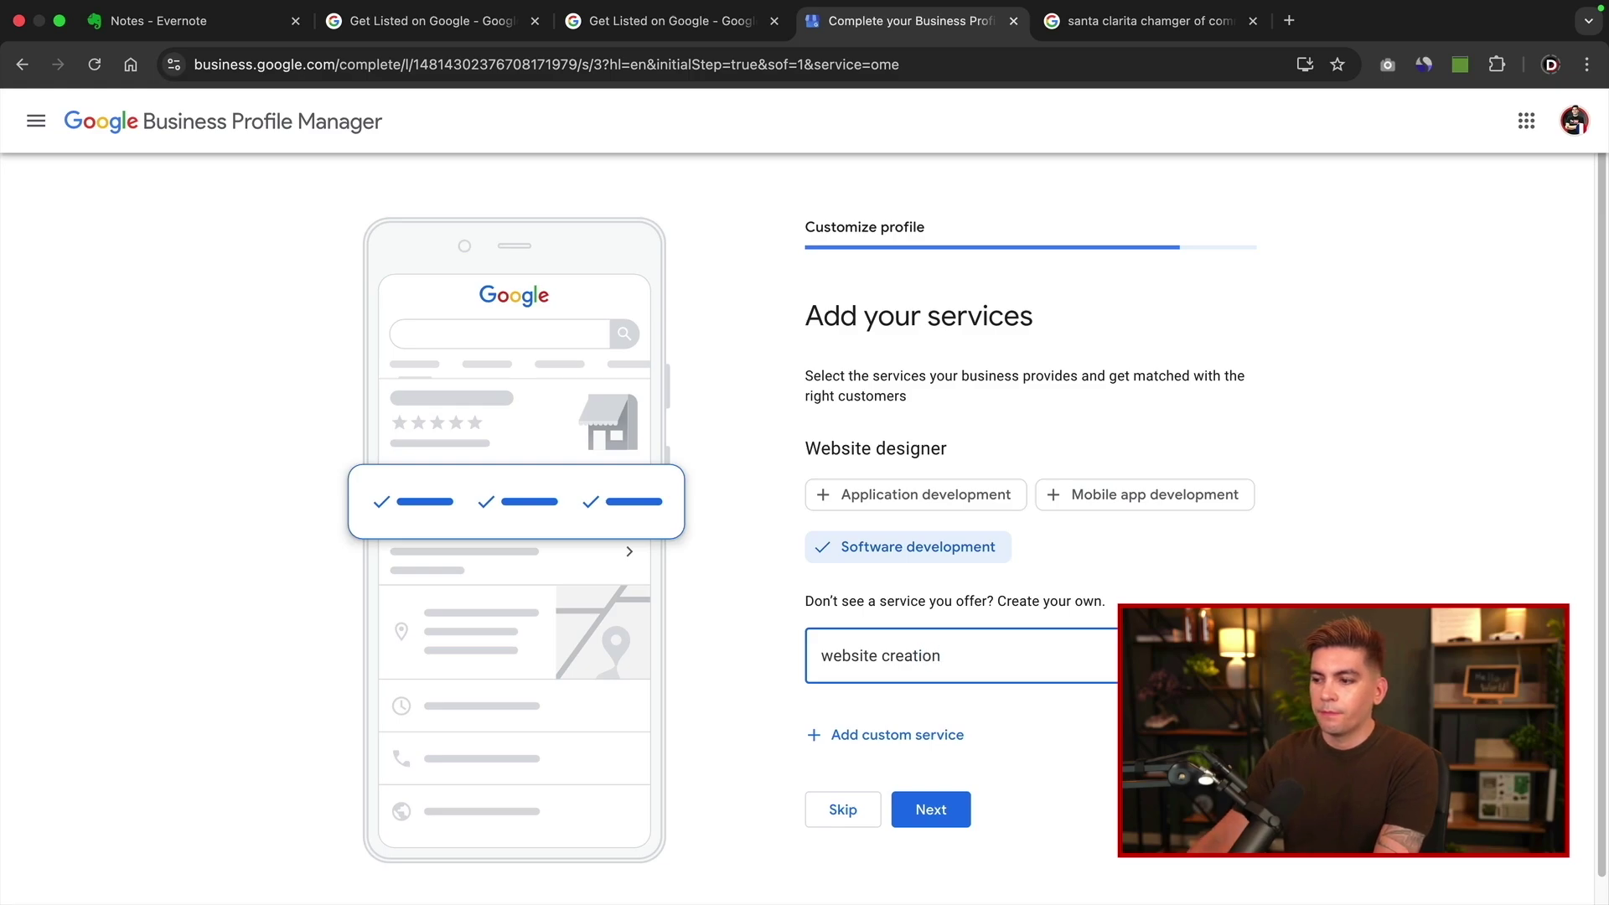
click(884, 735)
scroll(894, 715, down, 1)
text(wordpress website)
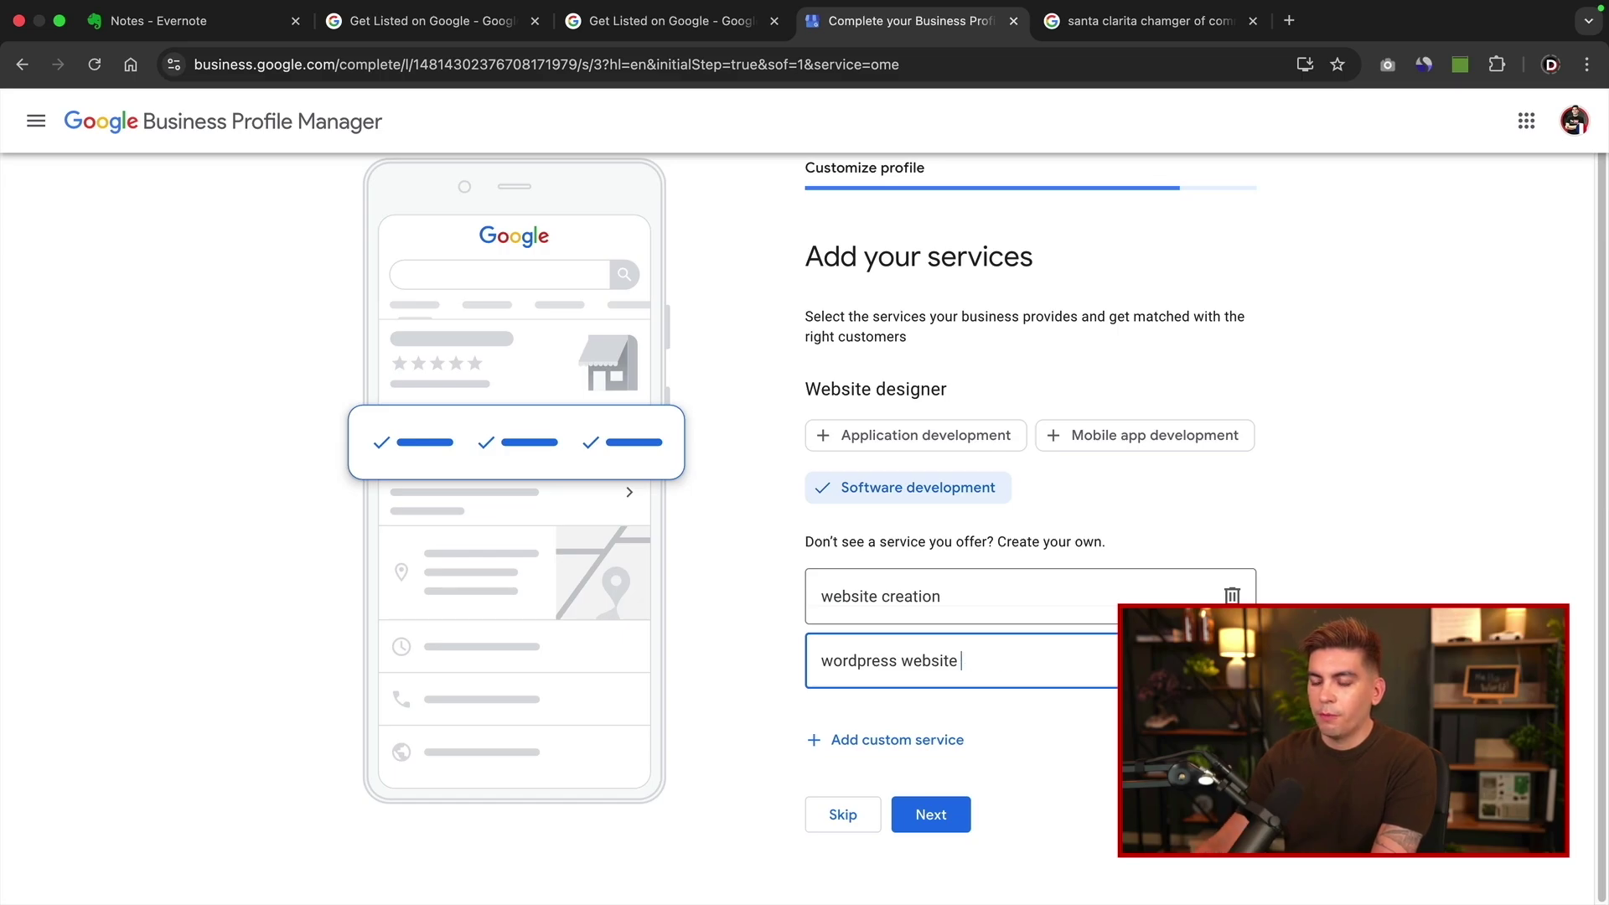
click(874, 737)
text(elementor designer)
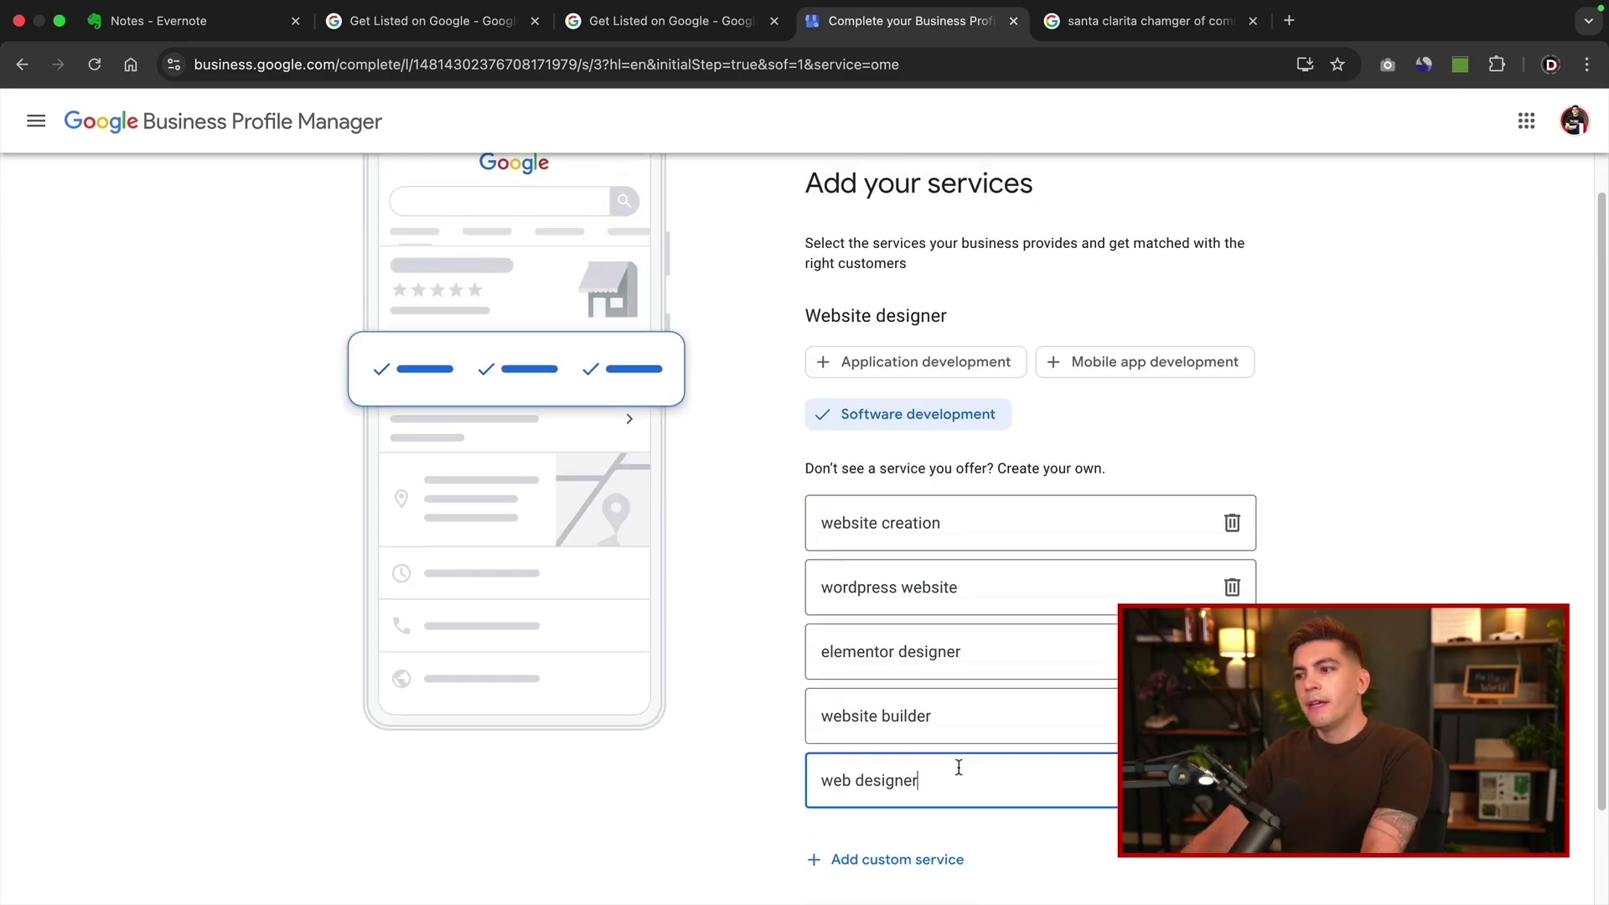
scroll(959, 766, up, 1)
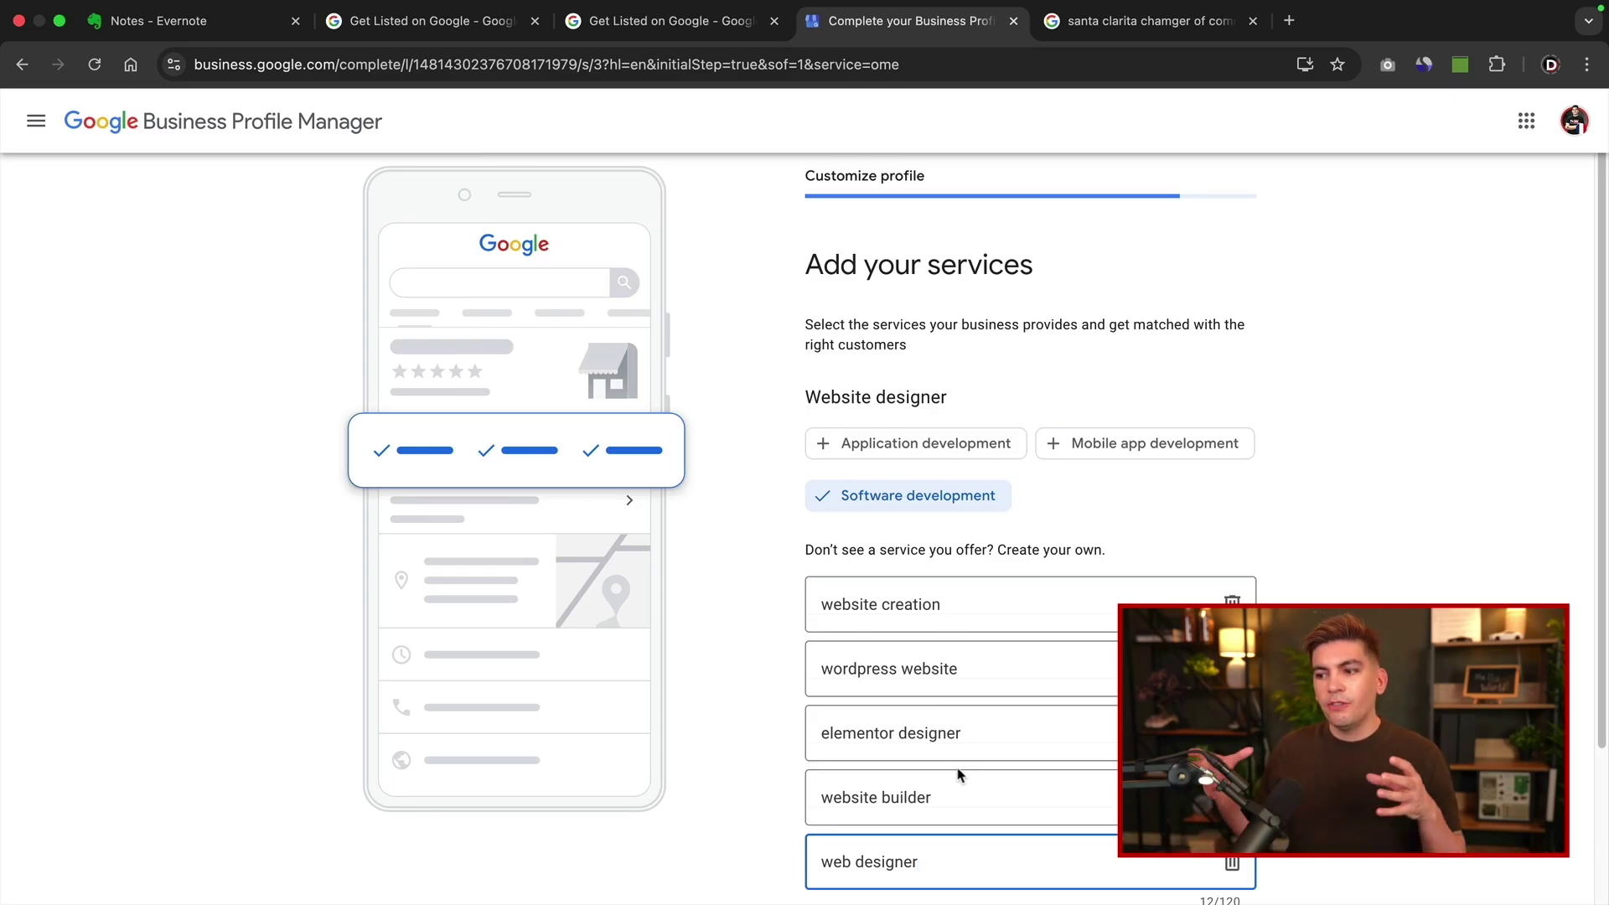
triple_click(956, 776)
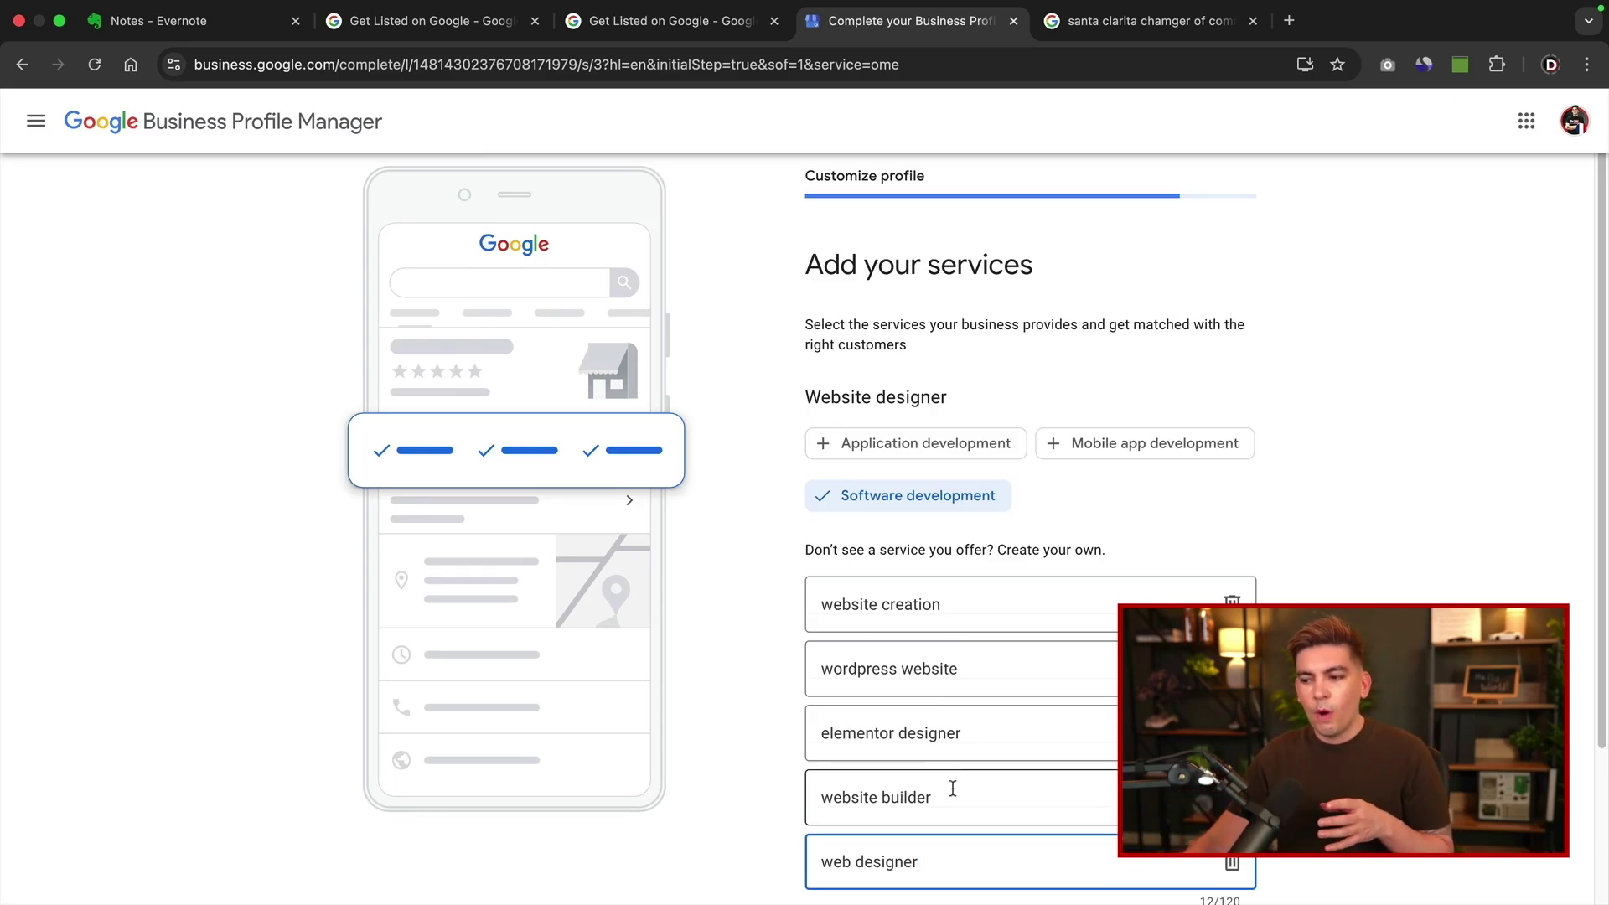
triple_click(951, 624)
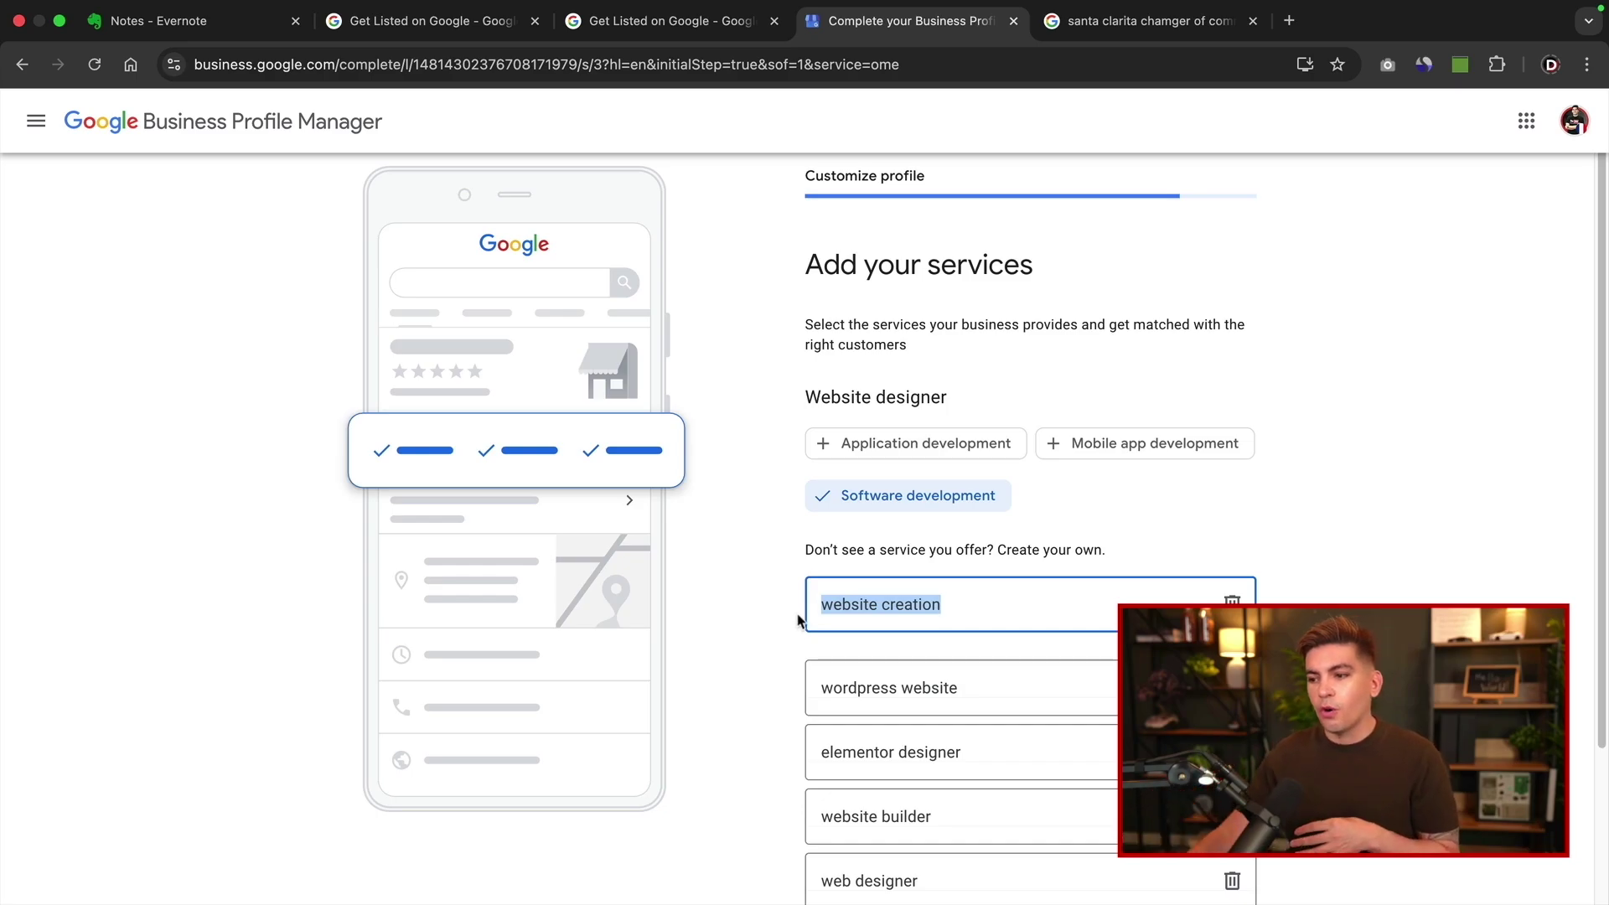
click(955, 689)
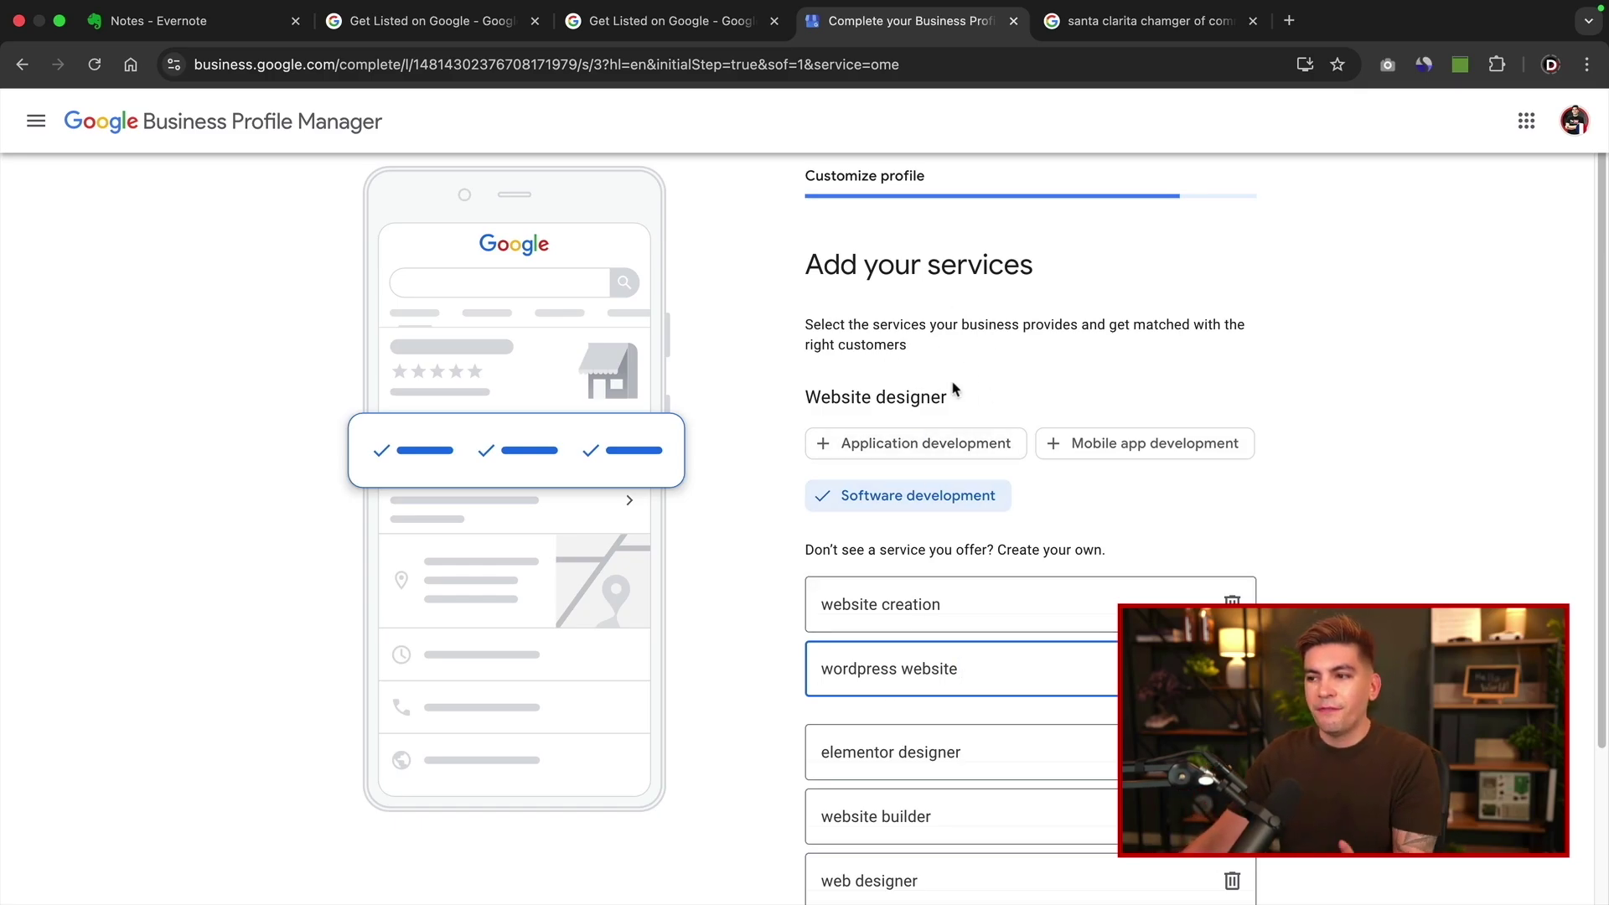
click(807, 325)
drag(814, 325, 1078, 349)
Add Mobile app development and Application development, then continue to business hours.
click(1054, 444)
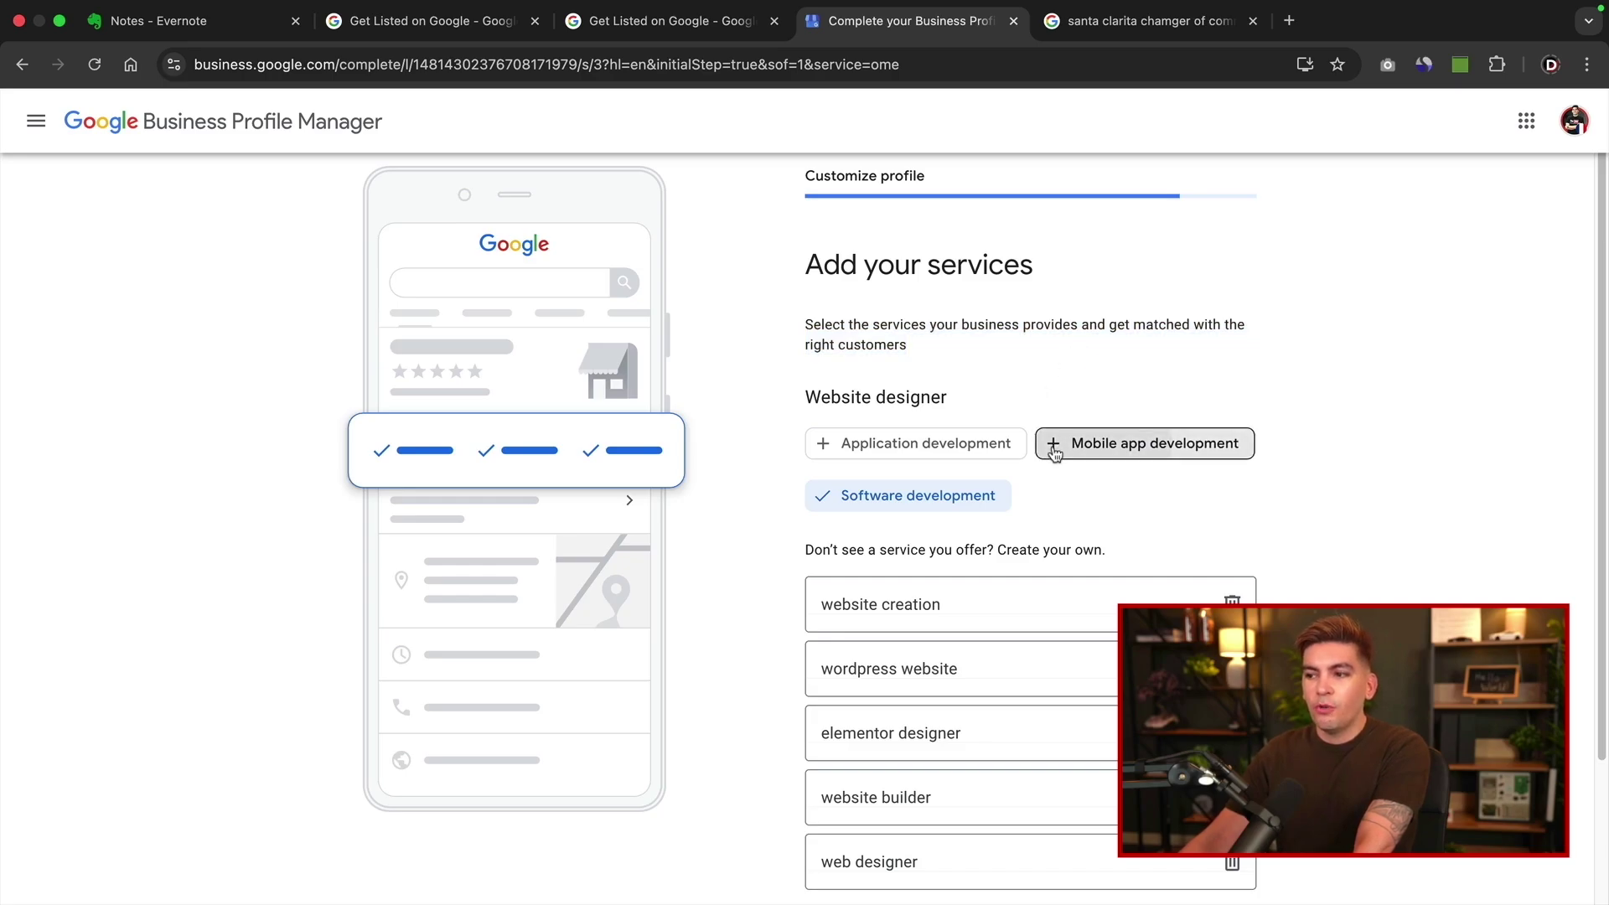
click(839, 451)
scroll(905, 469, down, 3)
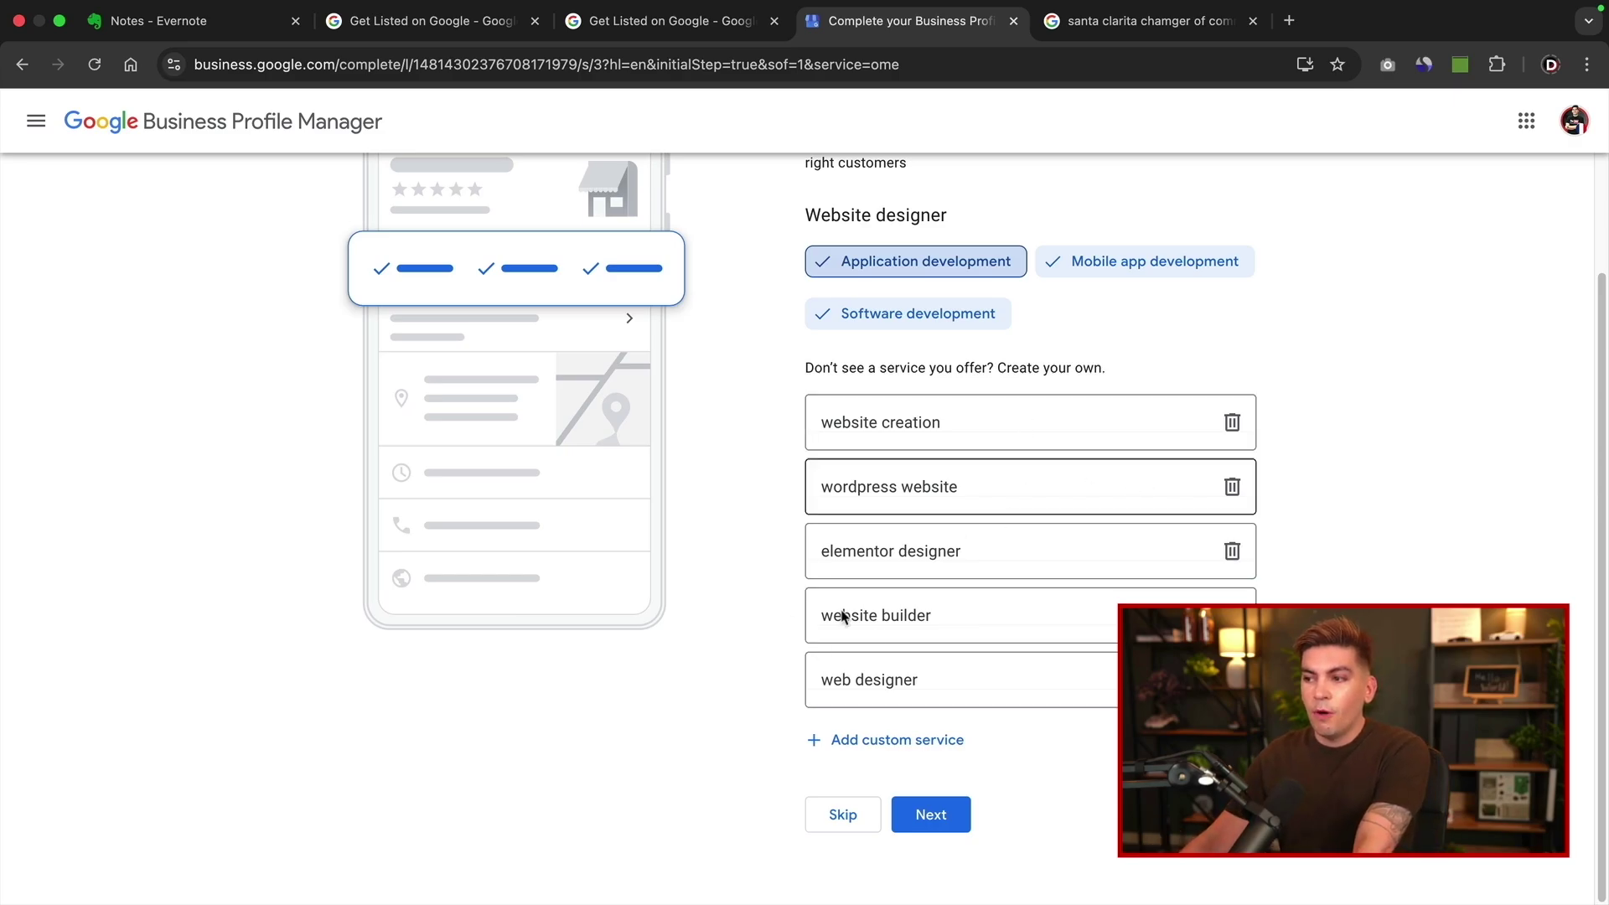
click(932, 817)
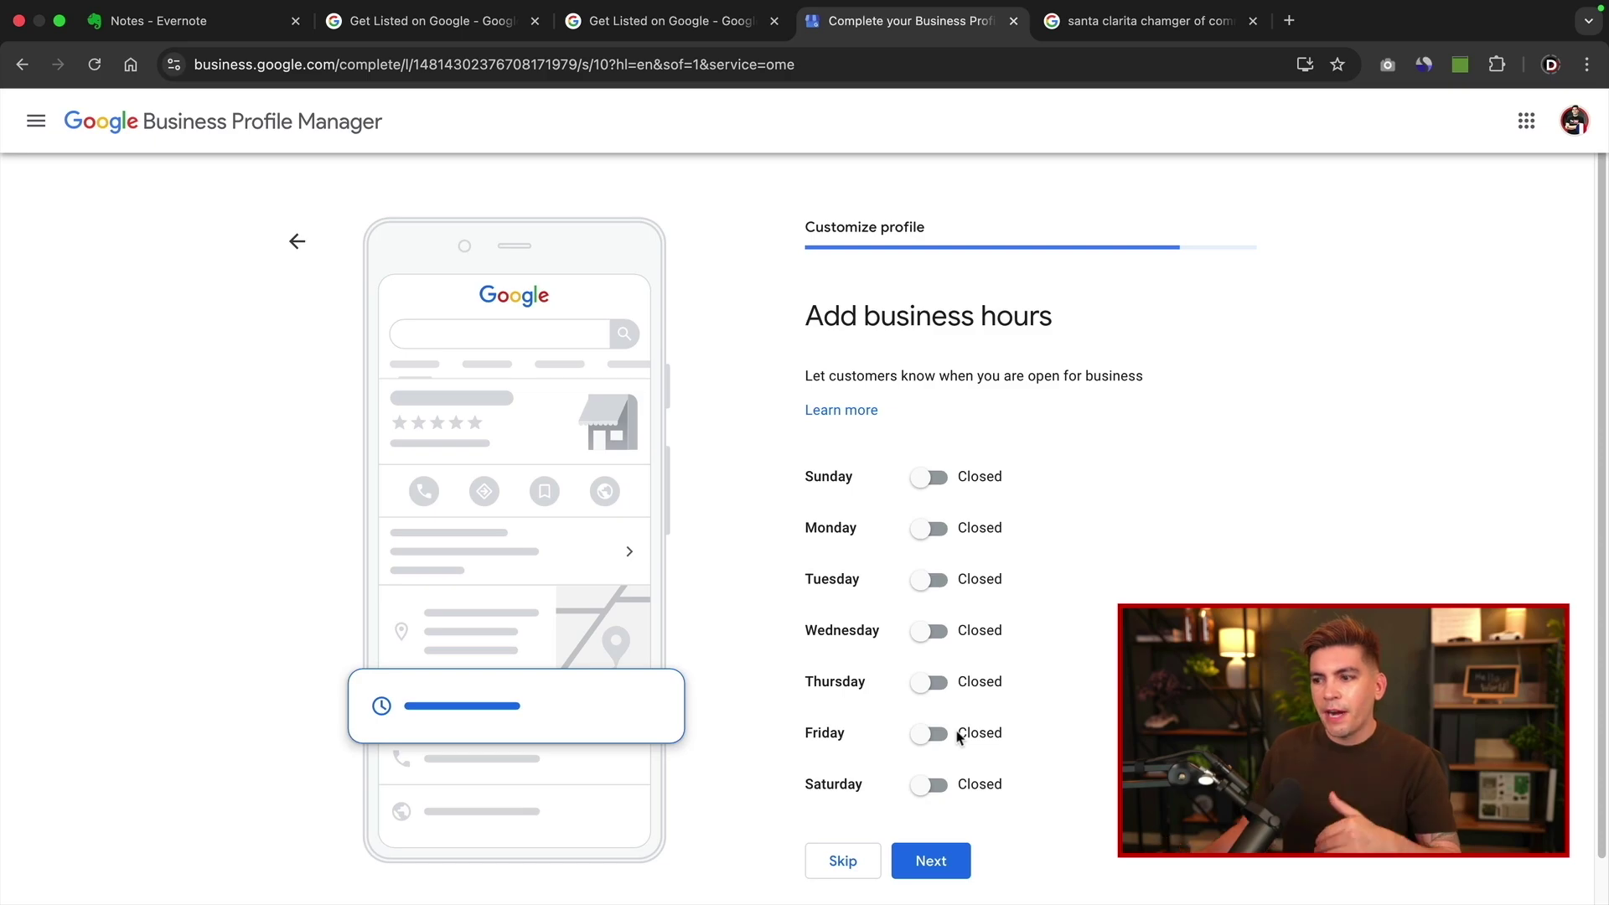
Mark Monday through Friday as open days.
click(930, 529)
click(929, 611)
click(928, 692)
click(929, 774)
click(929, 857)
scroll(924, 838, down, 1)
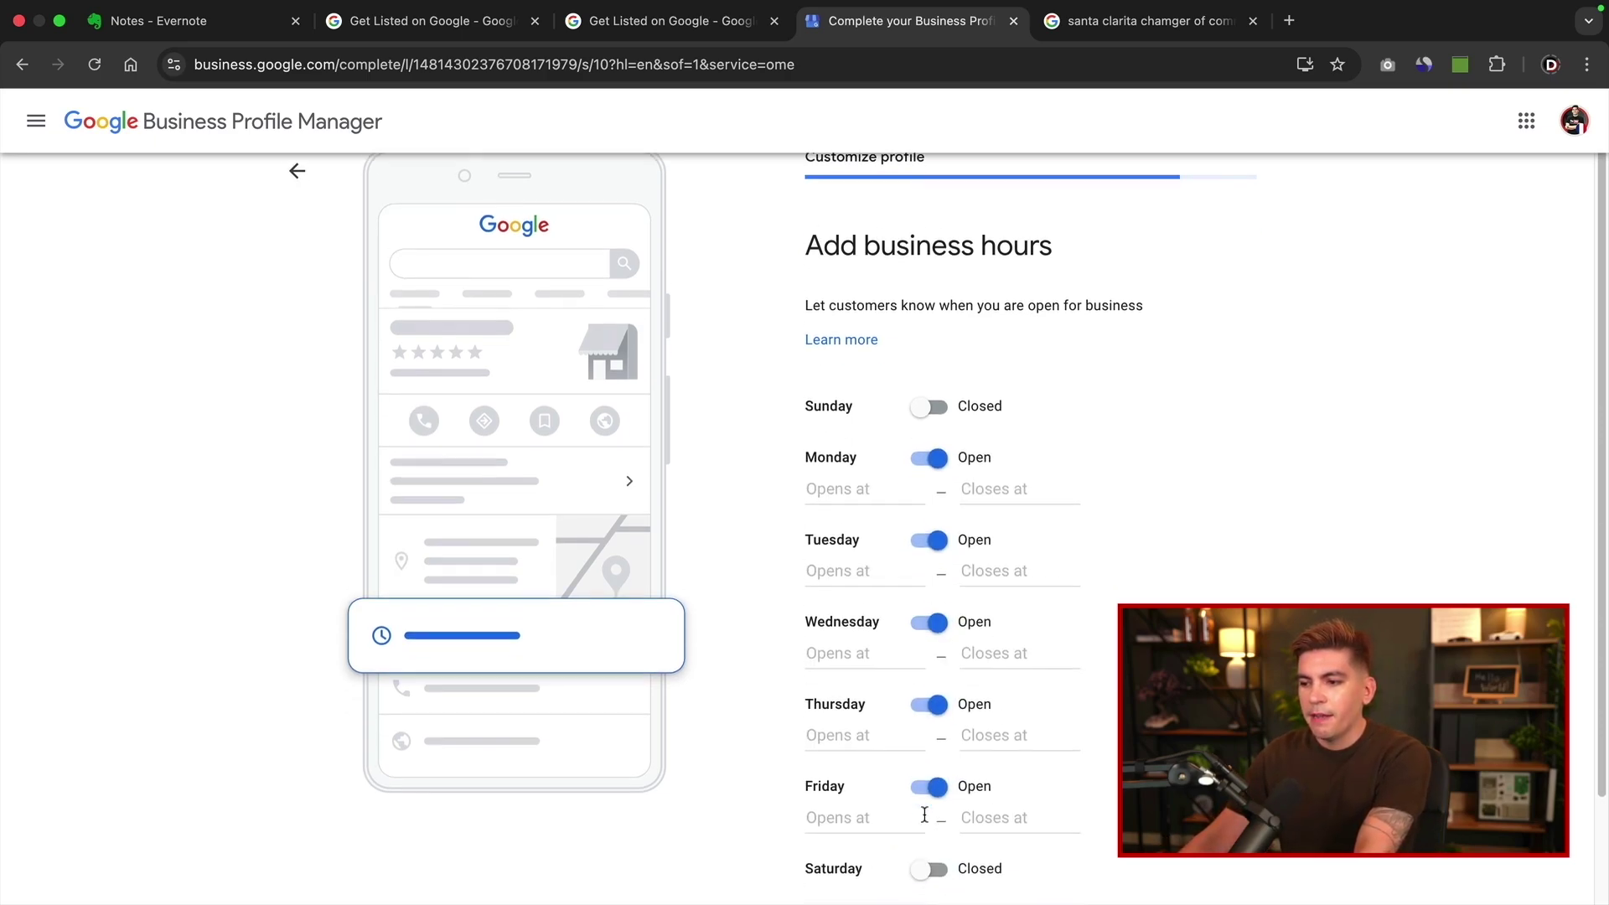
Set the weekday hours to open at 10:00 AM and close at 6:00 PM.
click(847, 460)
scroll(863, 538, down, 5)
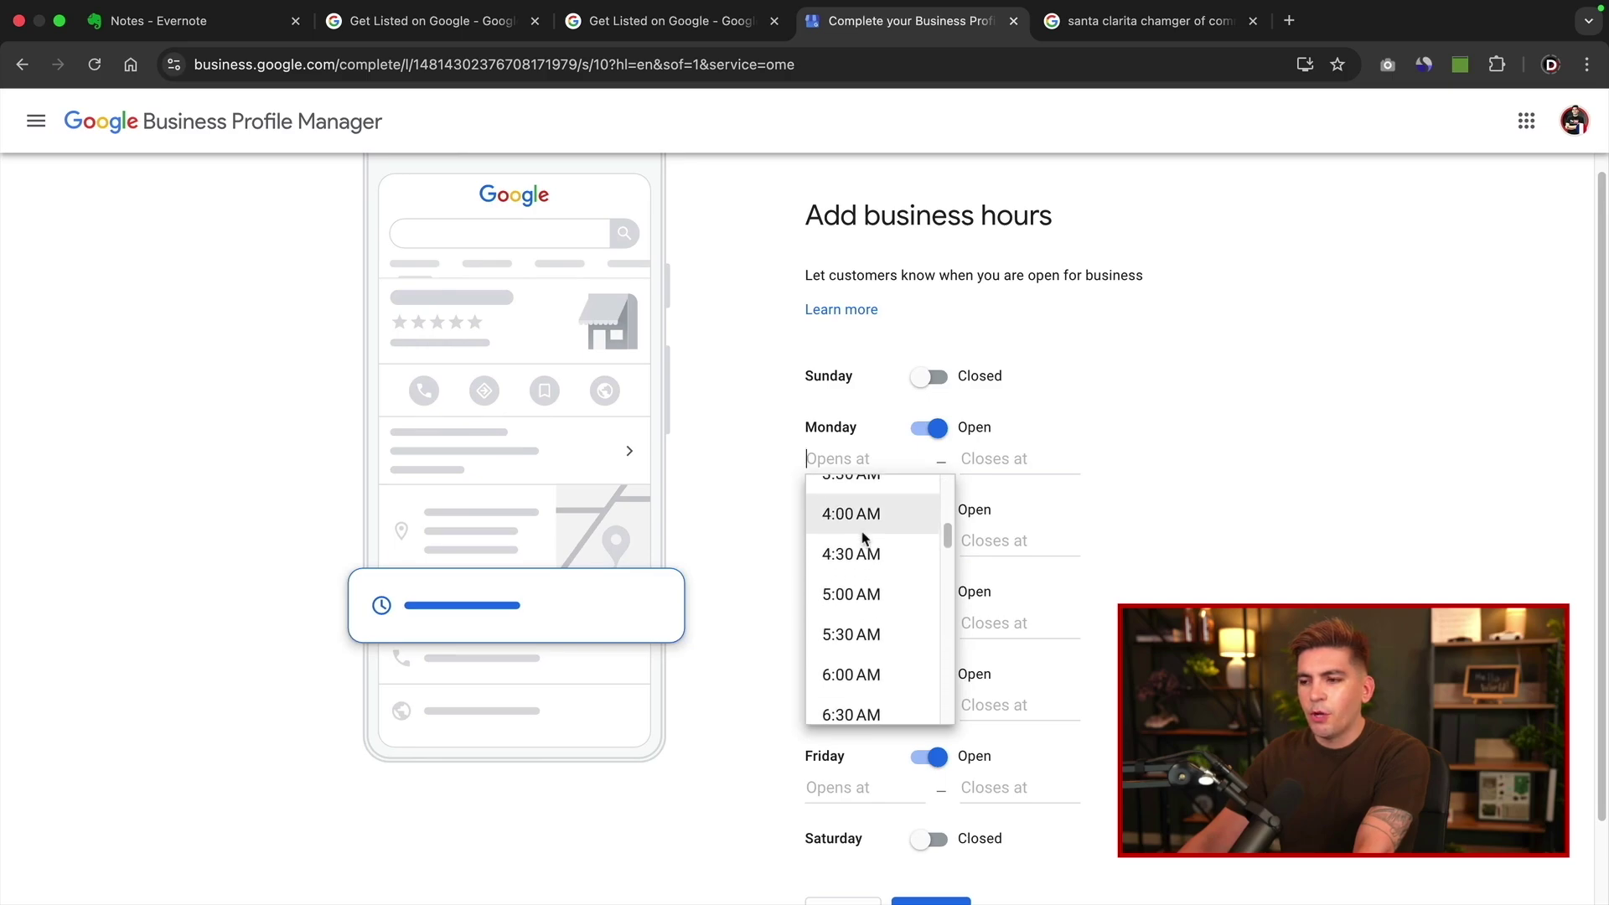
scroll(864, 537, down, 4)
click(872, 655)
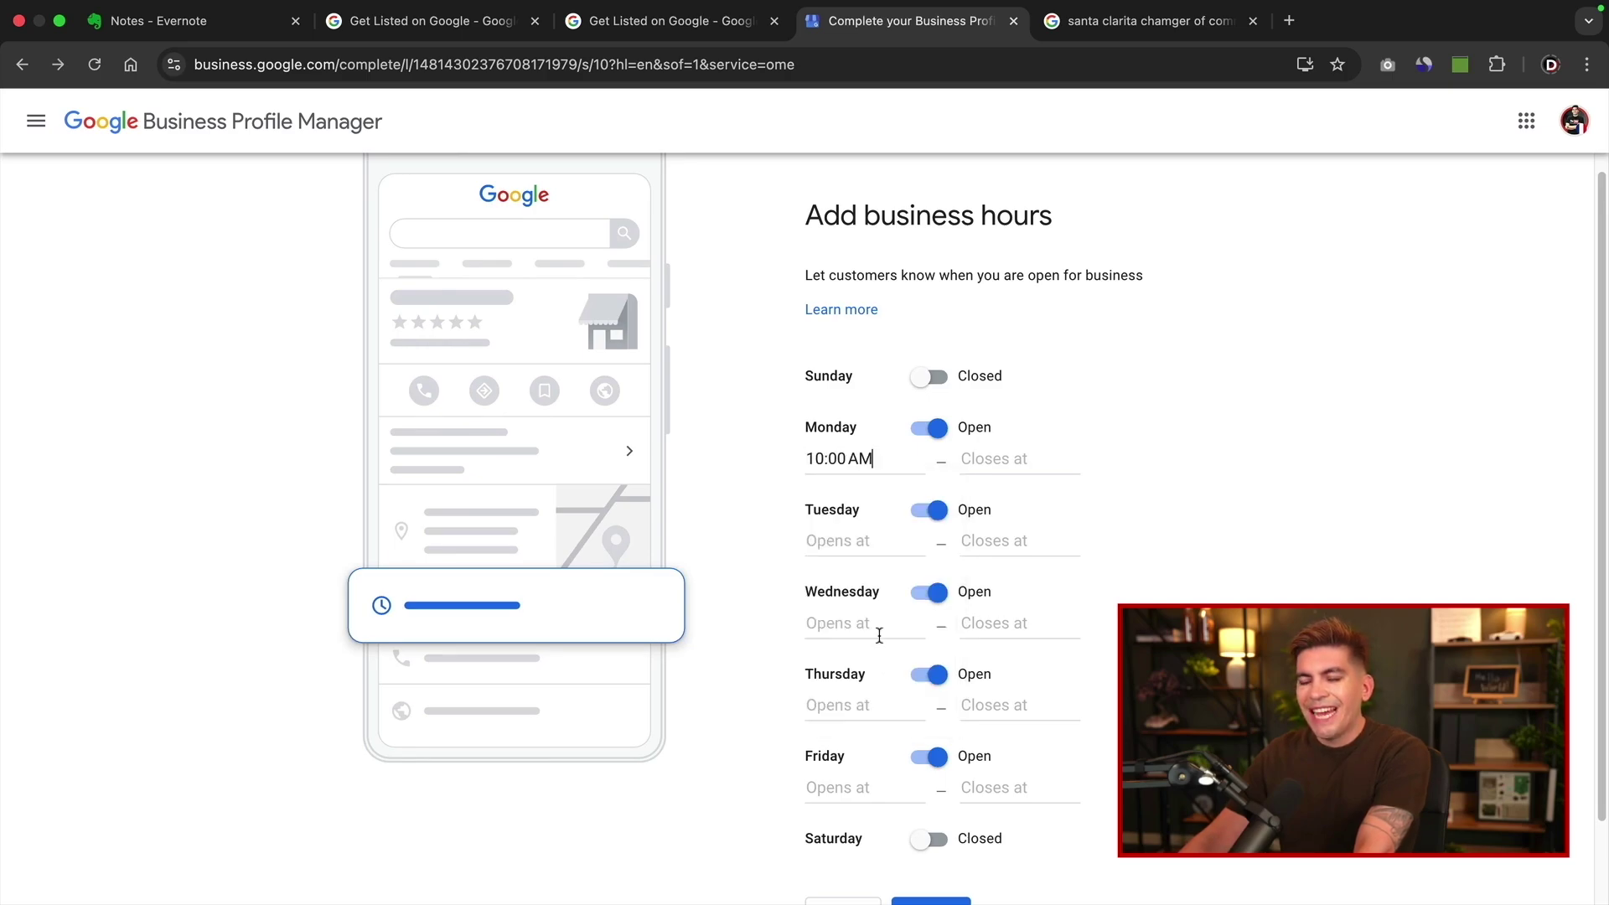
click(994, 459)
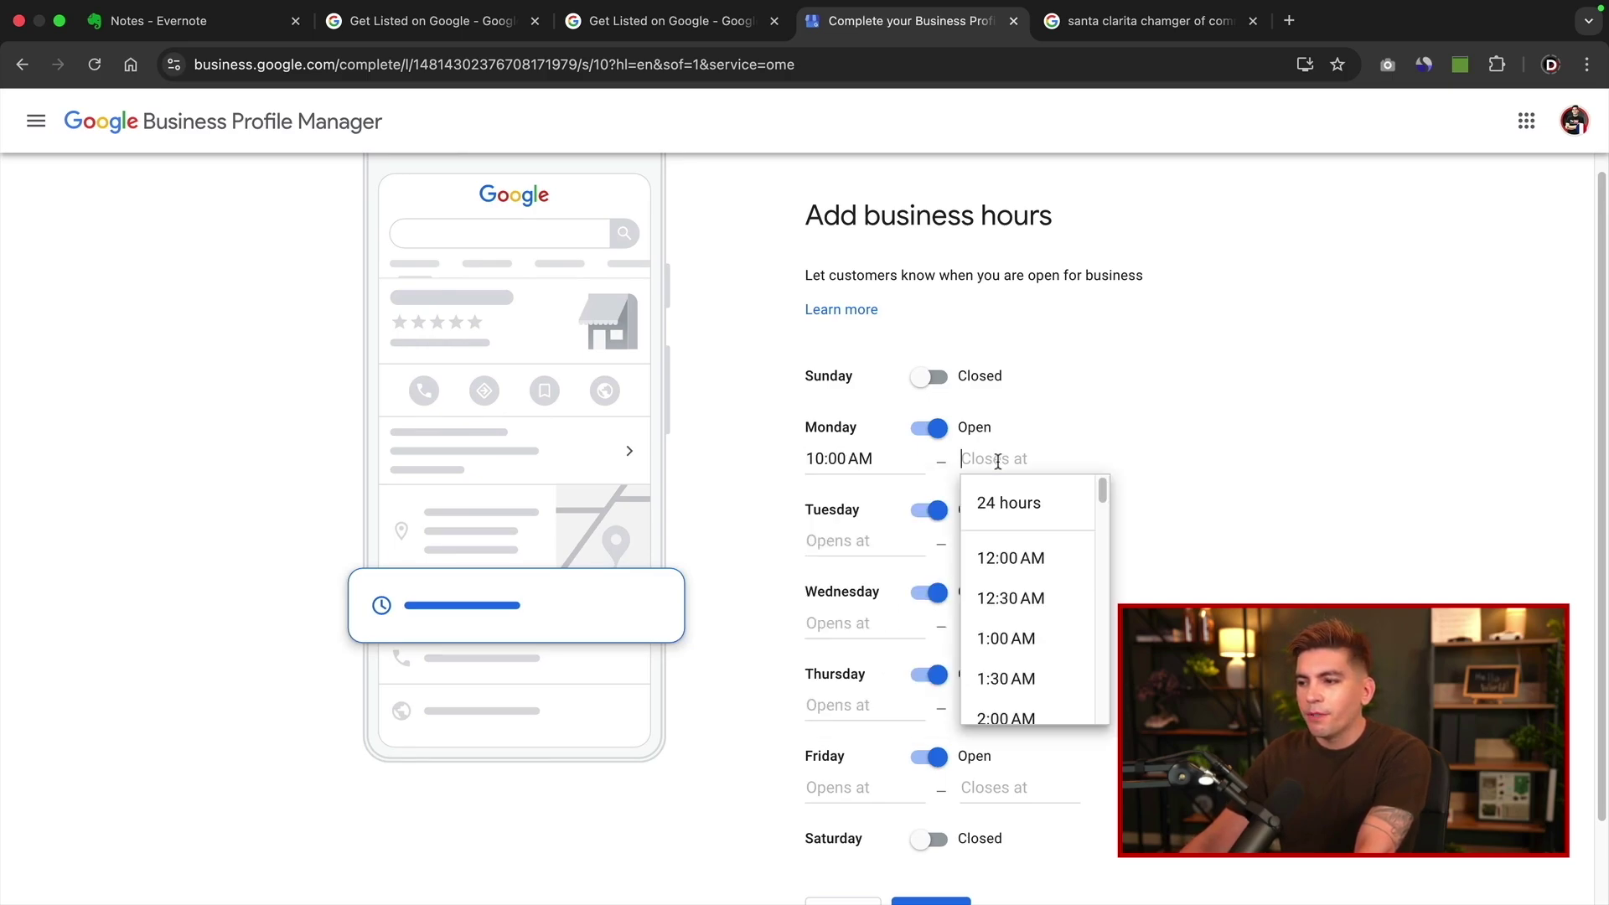
scroll(1021, 545, down, 8)
scroll(1019, 547, down, 5)
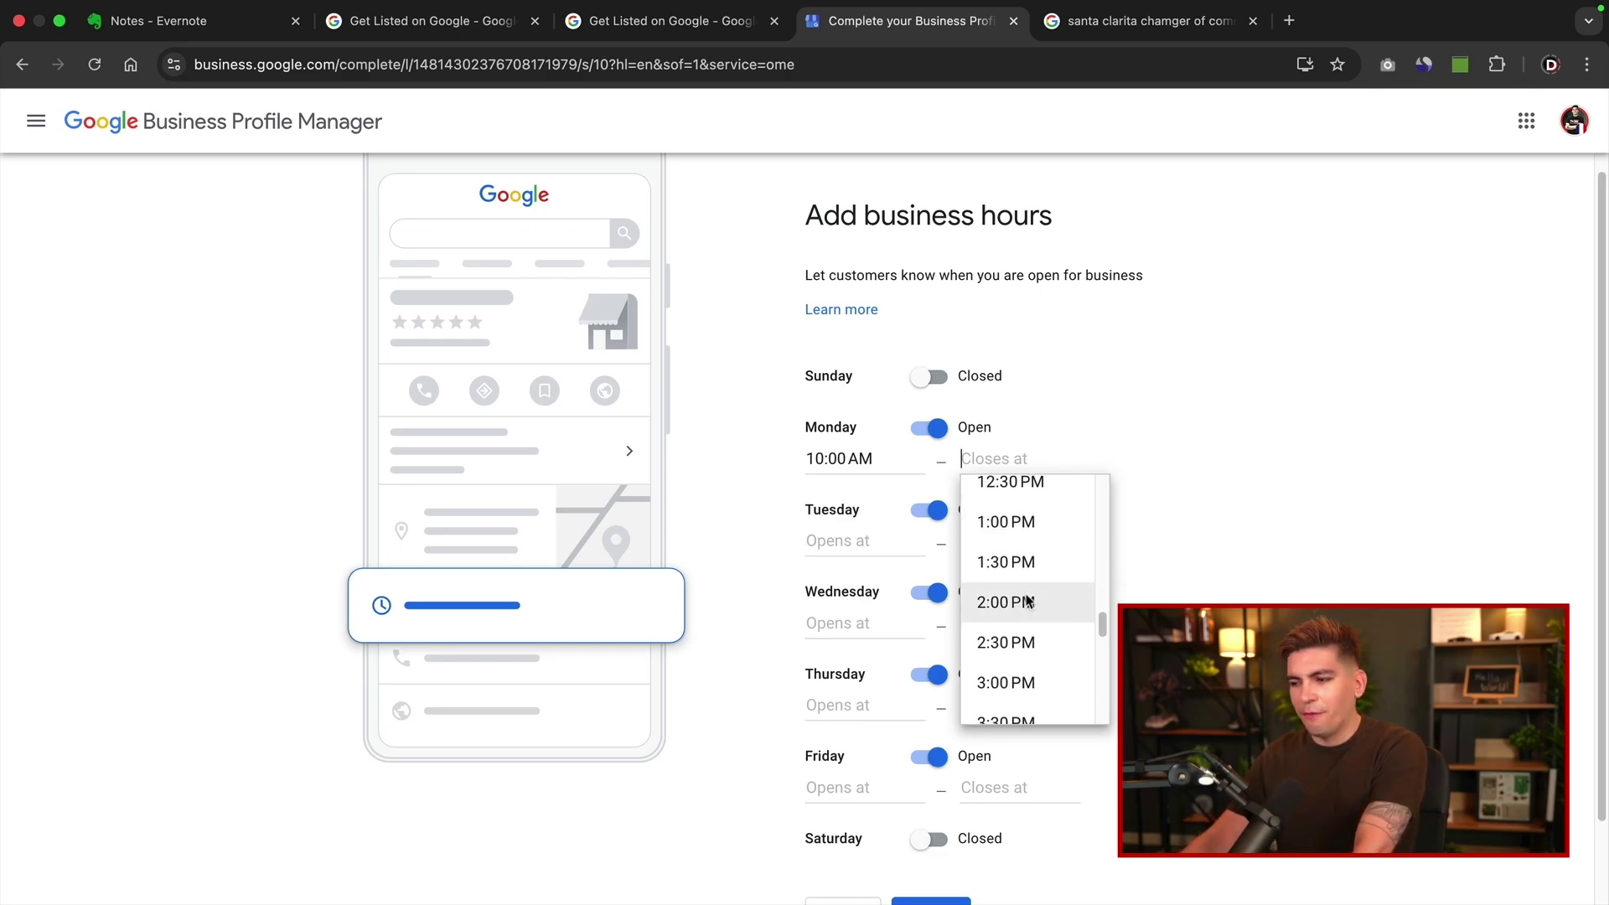
scroll(1024, 604, down, 4)
click(1024, 626)
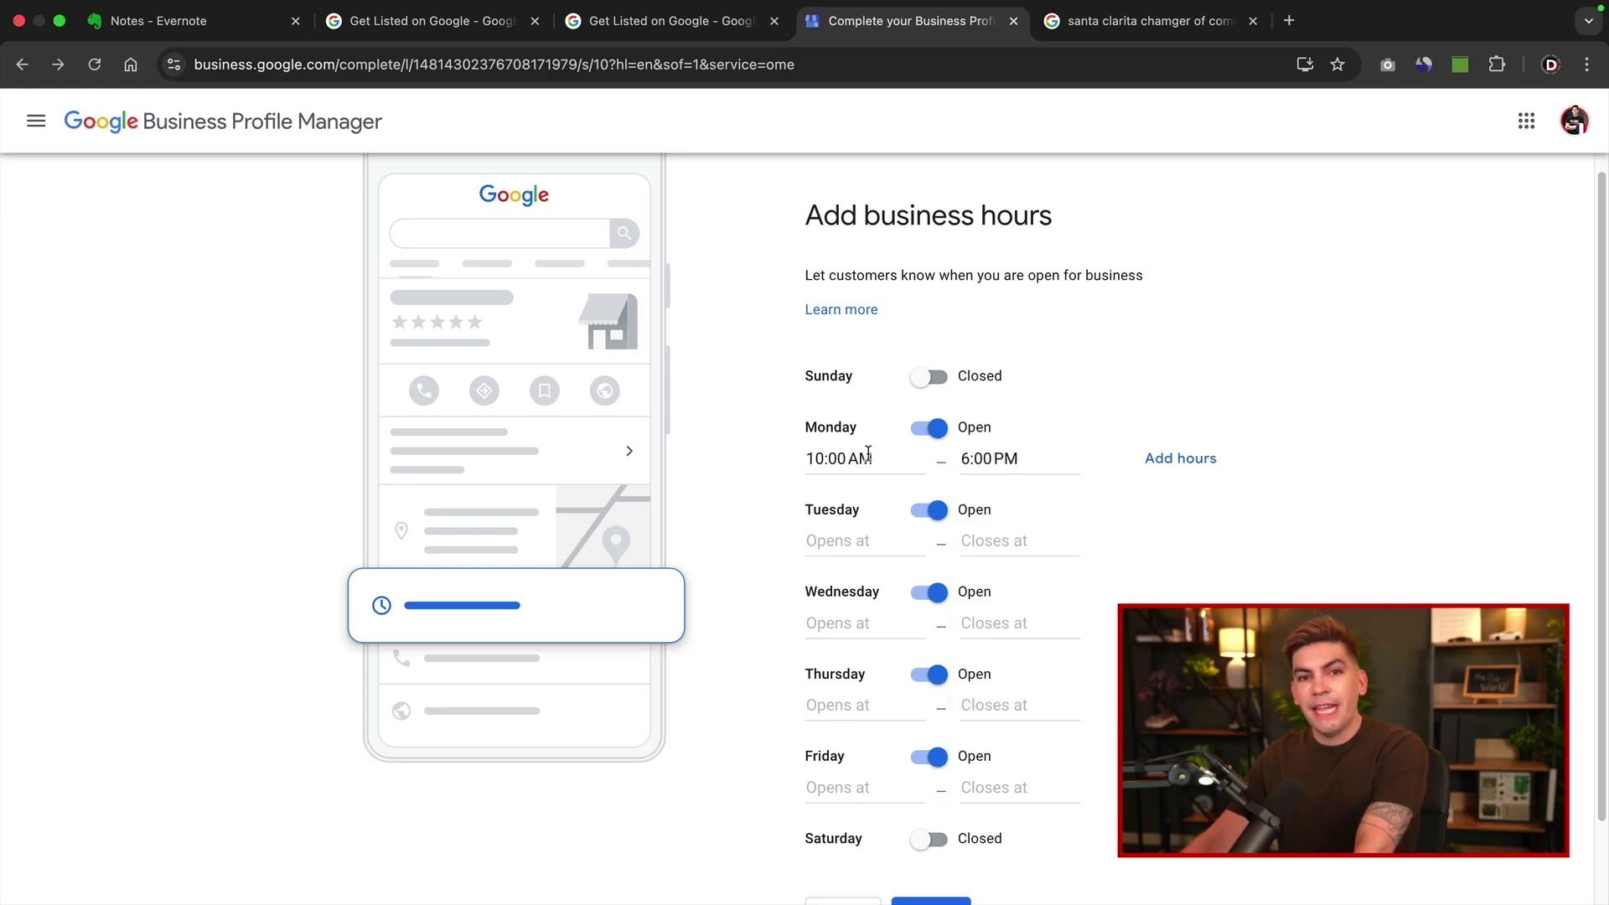
Make Saturday open 24 hours, leave Sunday closed, continue, and switch to competitor listings.
scroll(1009, 460, down, 2)
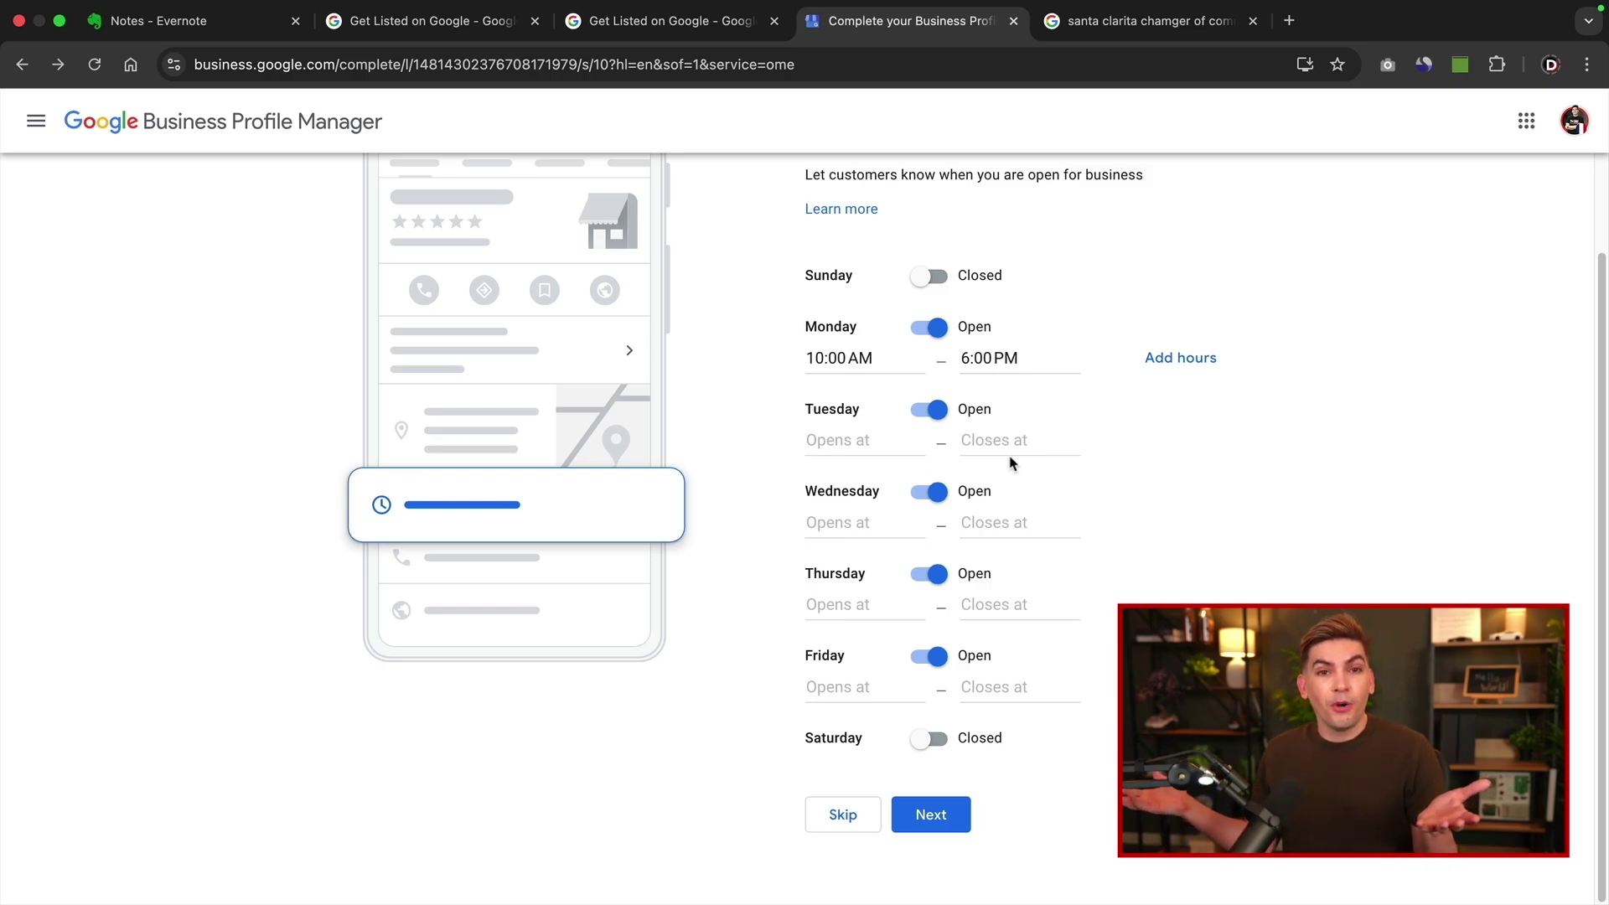
click(930, 740)
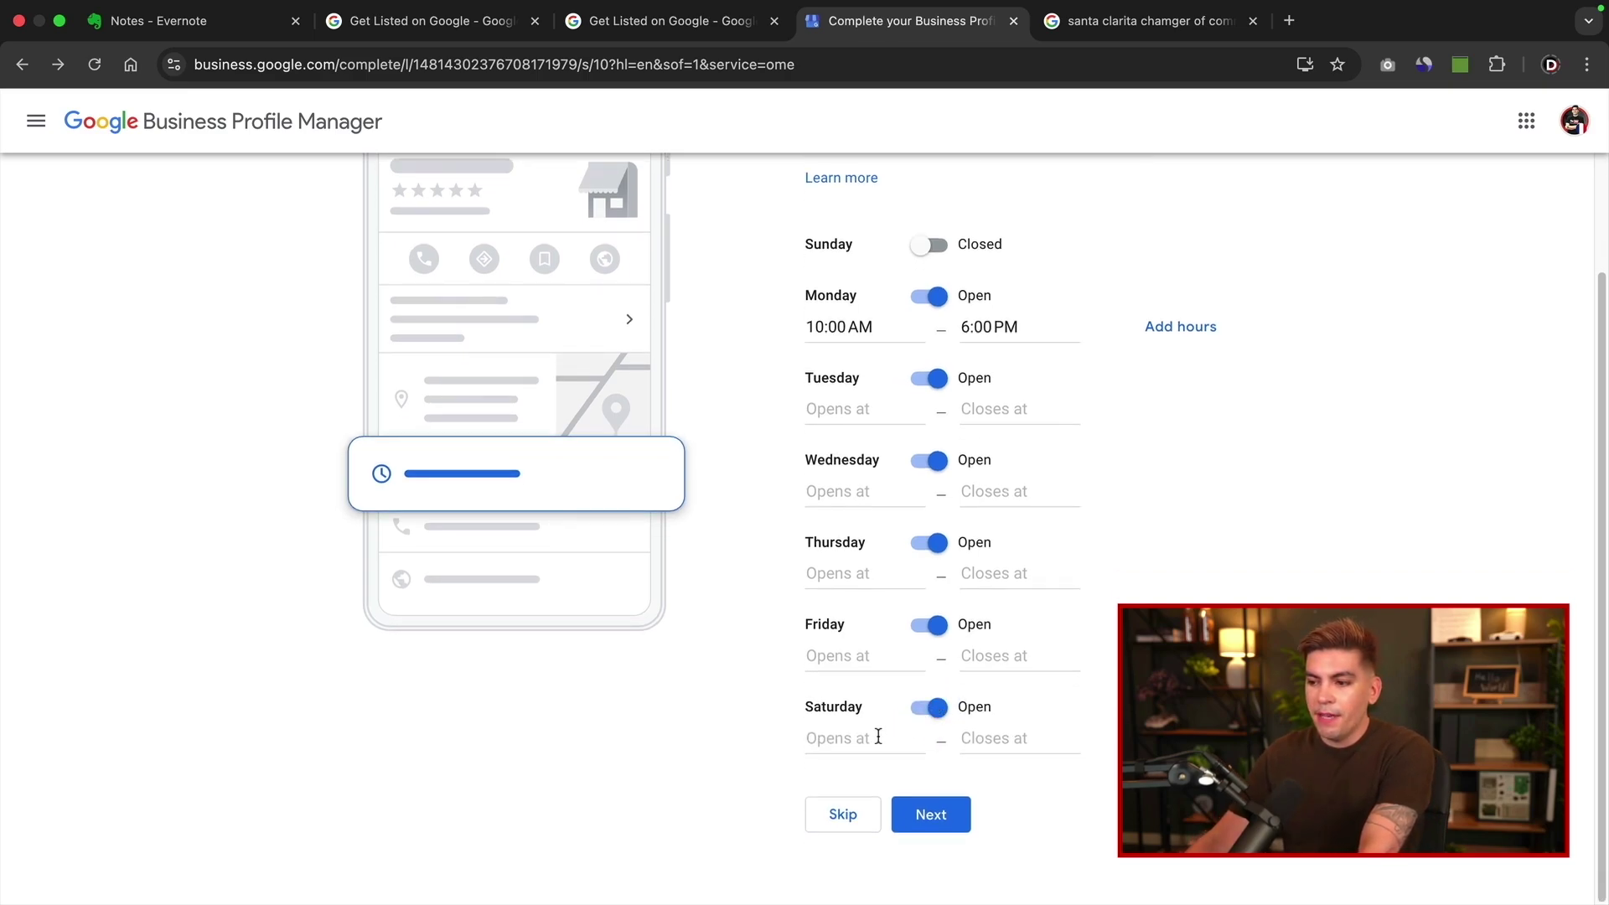
click(878, 737)
click(865, 781)
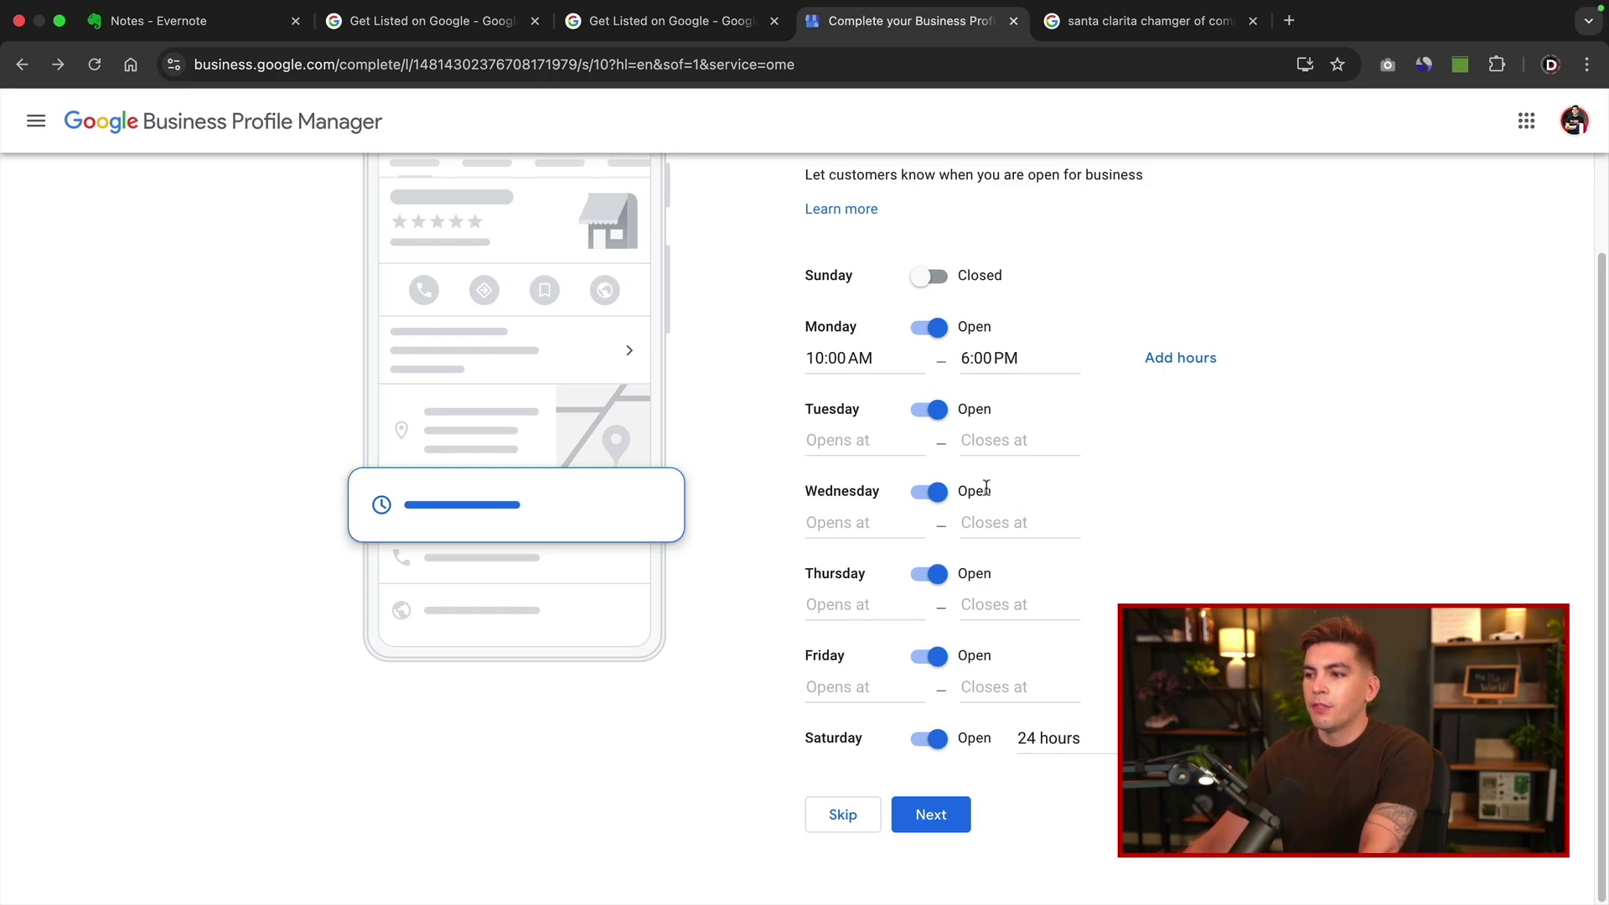
click(879, 440)
click(1108, 503)
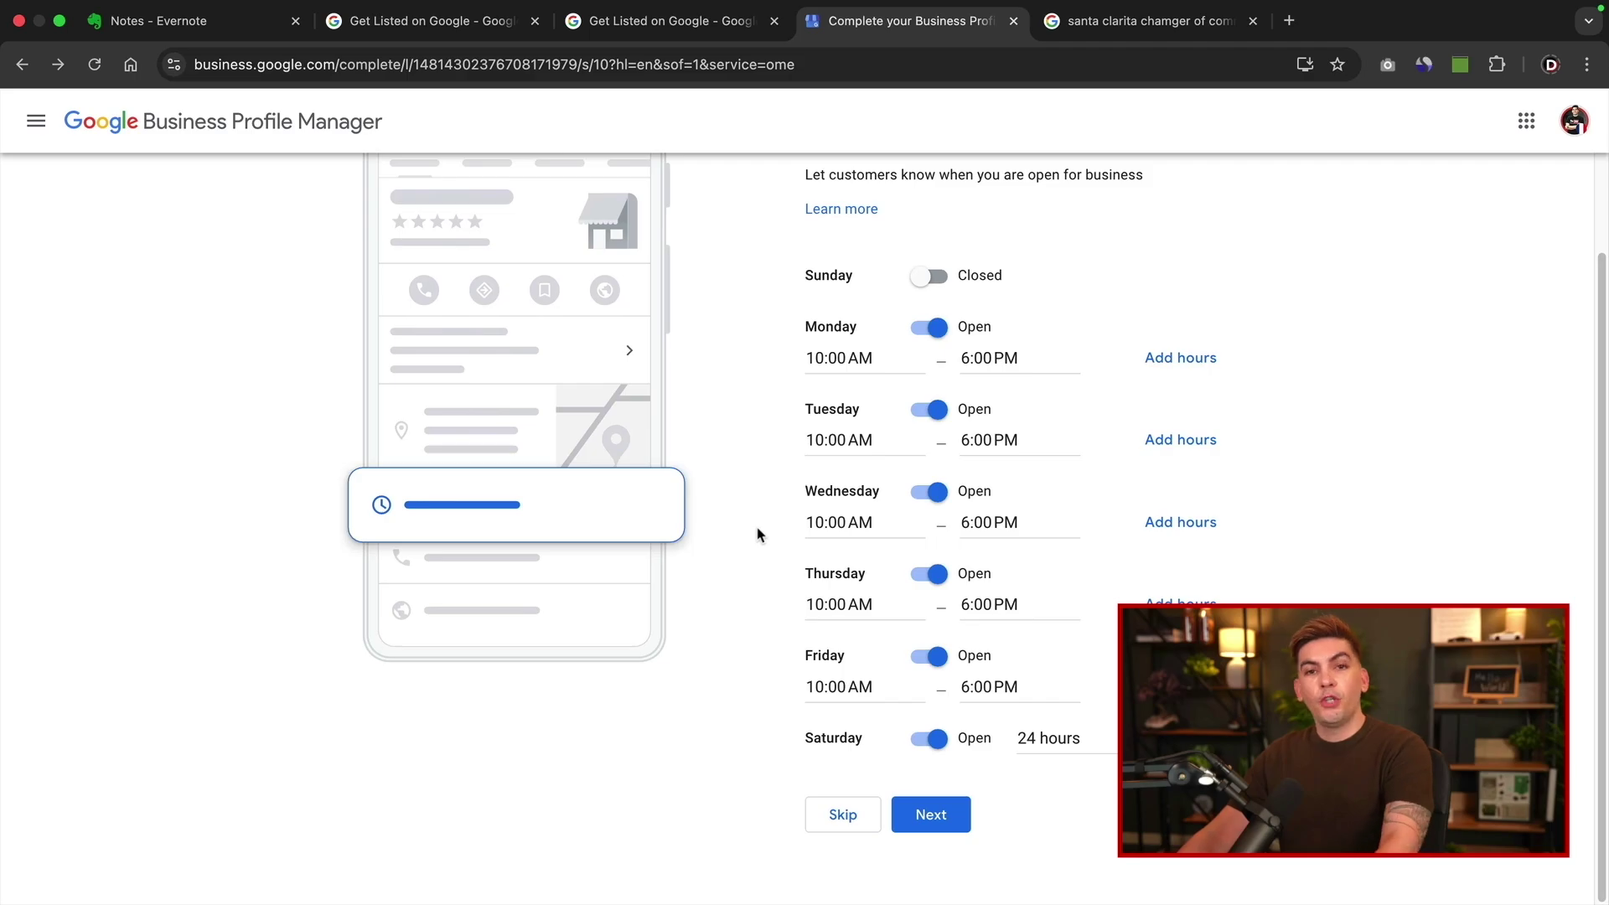
click(932, 814)
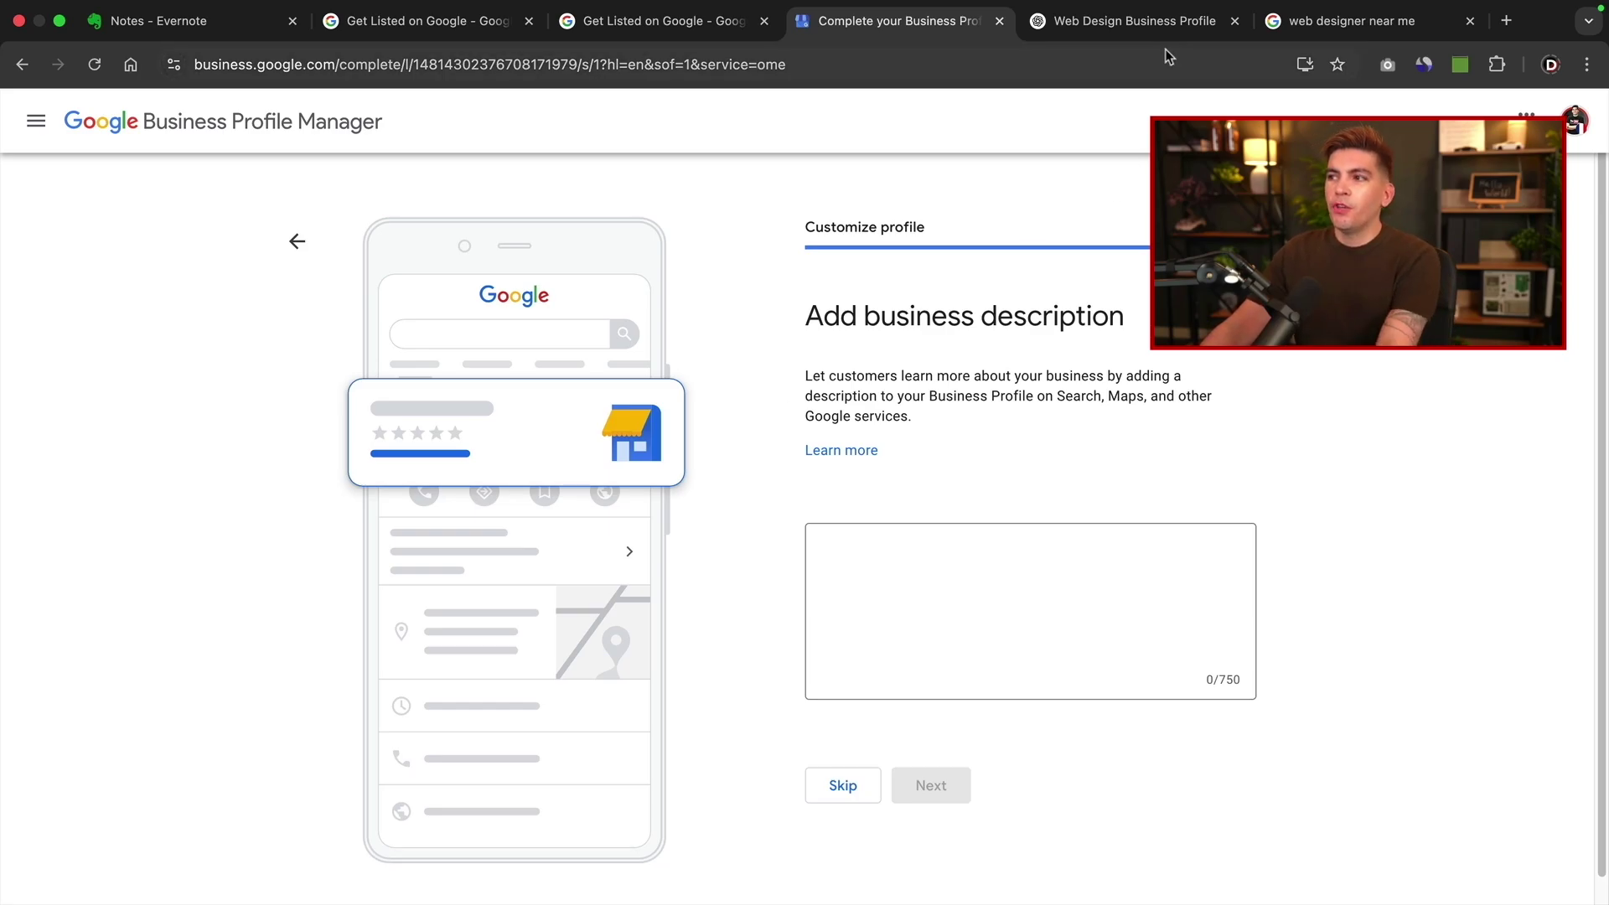
click(1311, 27)
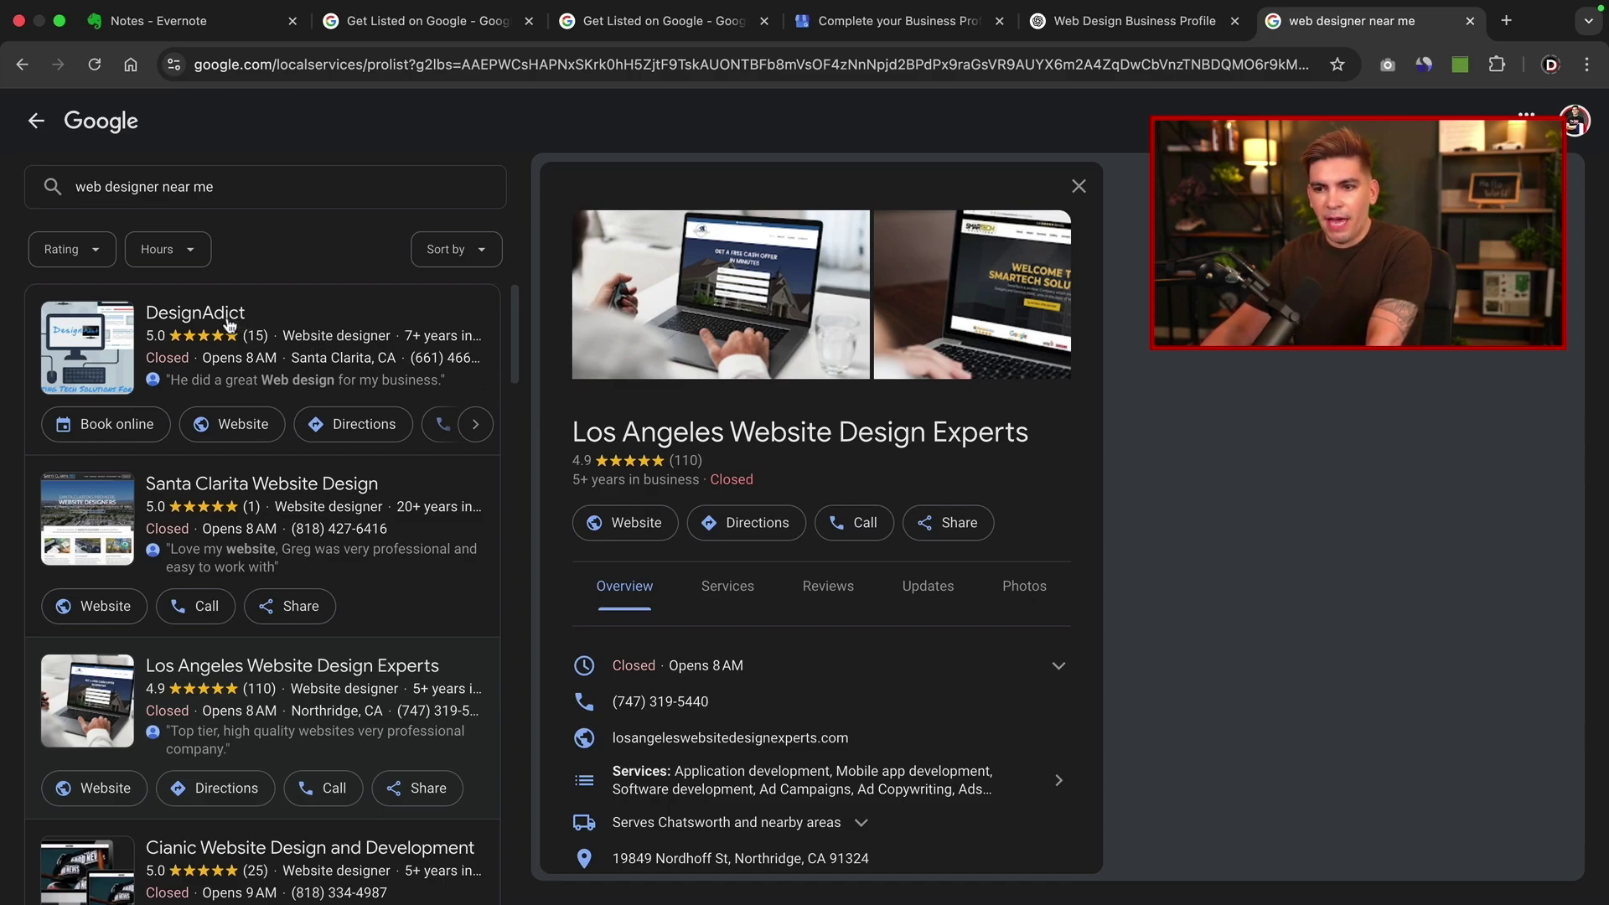
Review 'web designer near me' competitors, expand Los Angeles Website Design Experts' description, then switch to ChatGPT.
scroll(852, 476, down, 3)
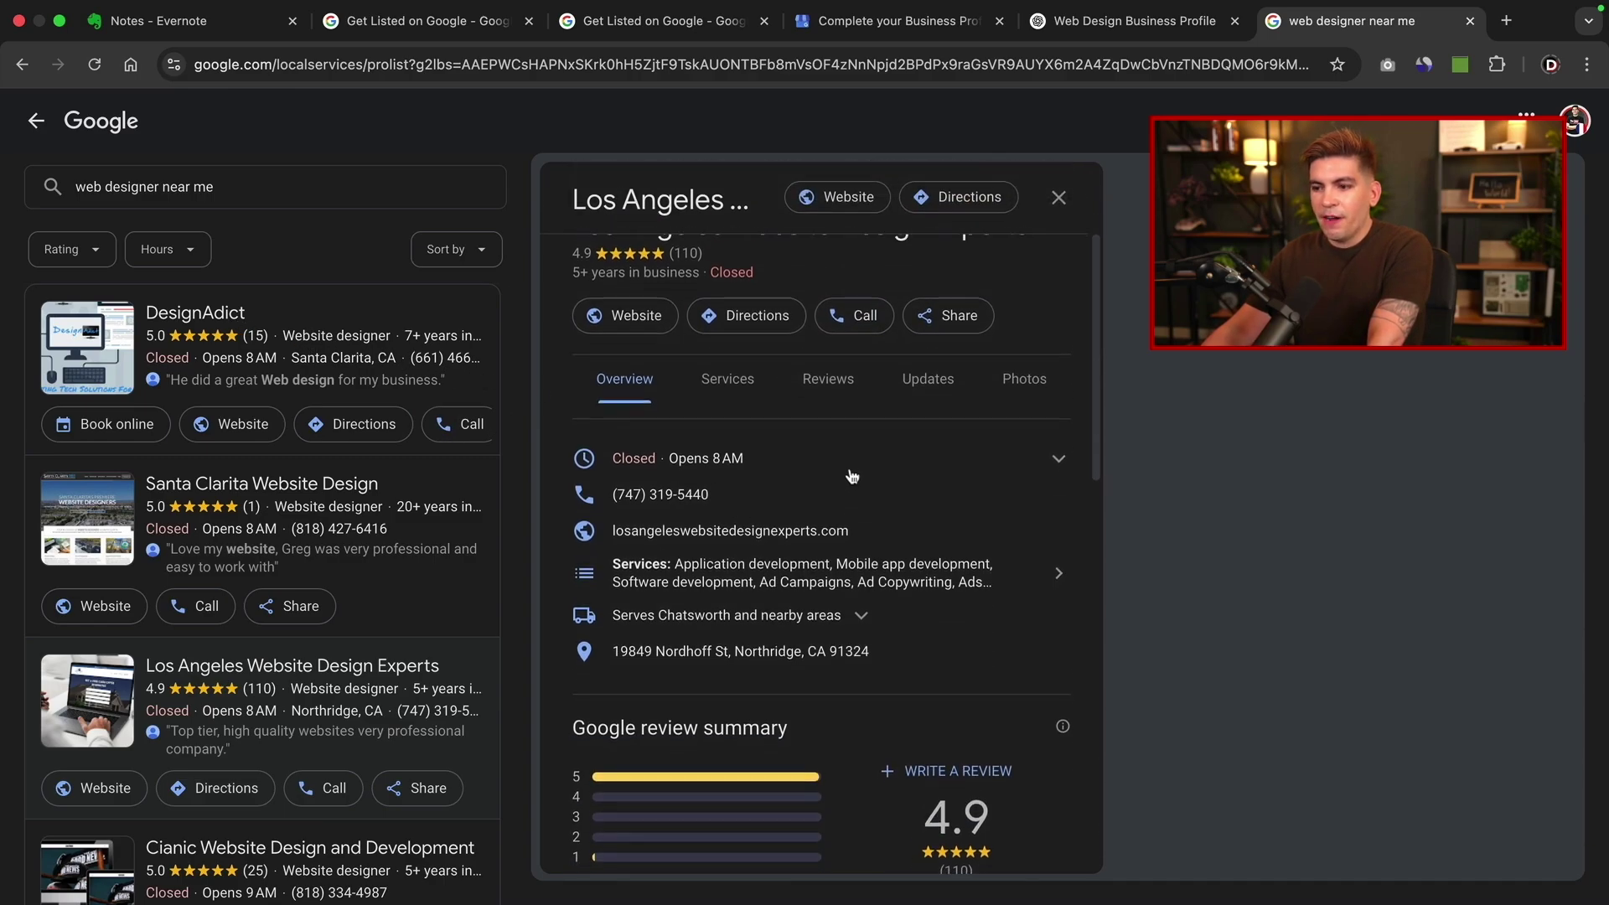
scroll(852, 476, down, 2)
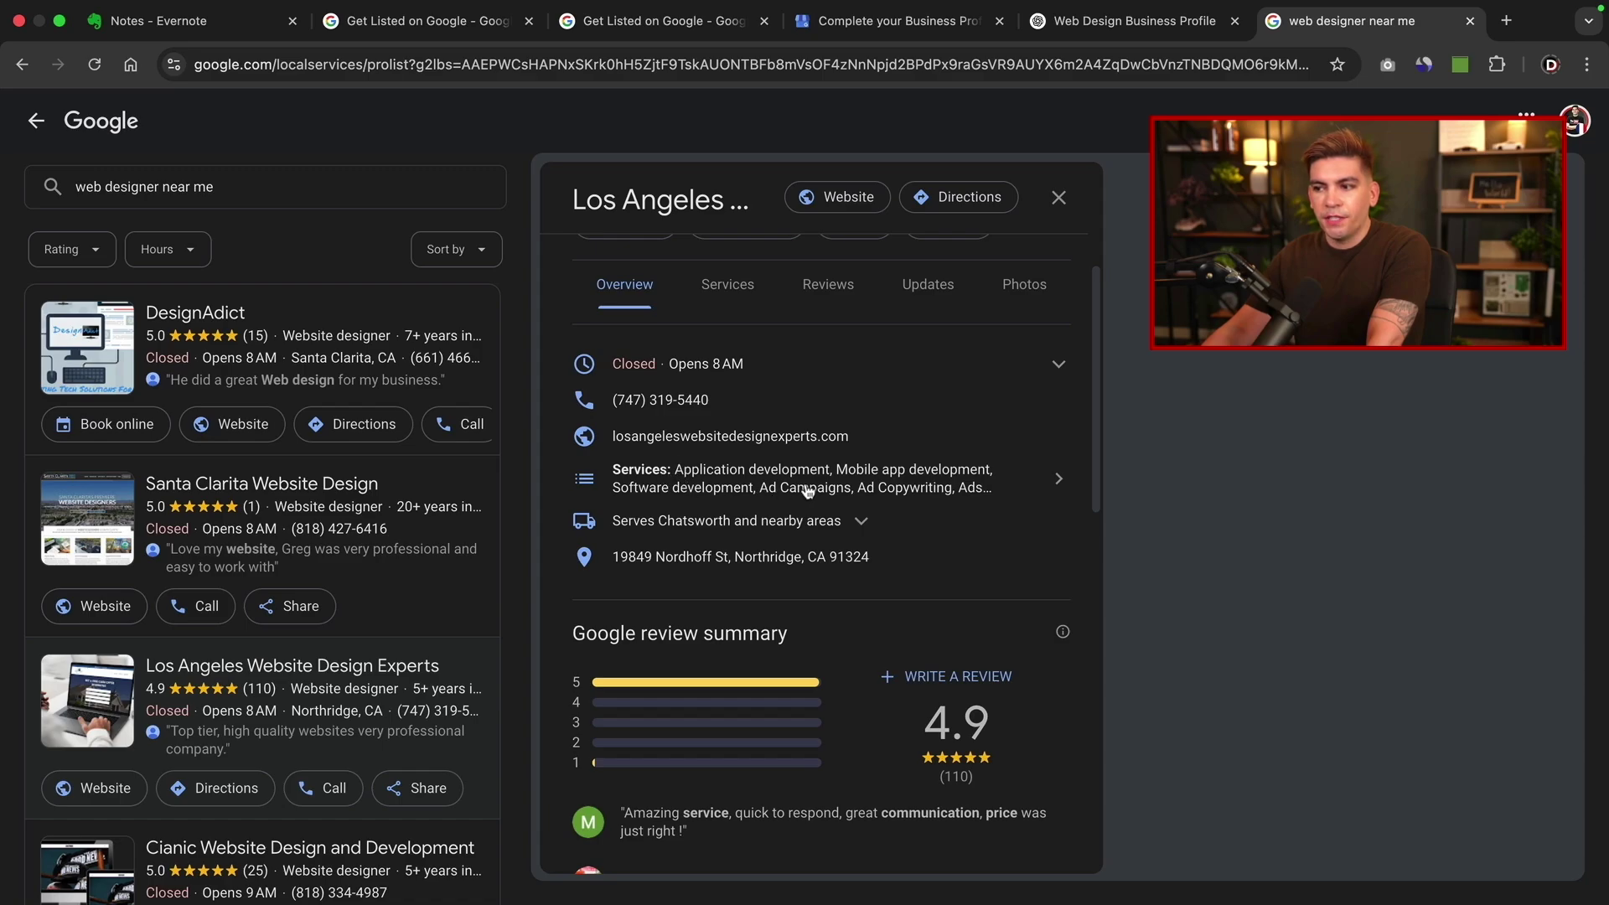
scroll(843, 485, down, 5)
scroll(847, 476, down, 2)
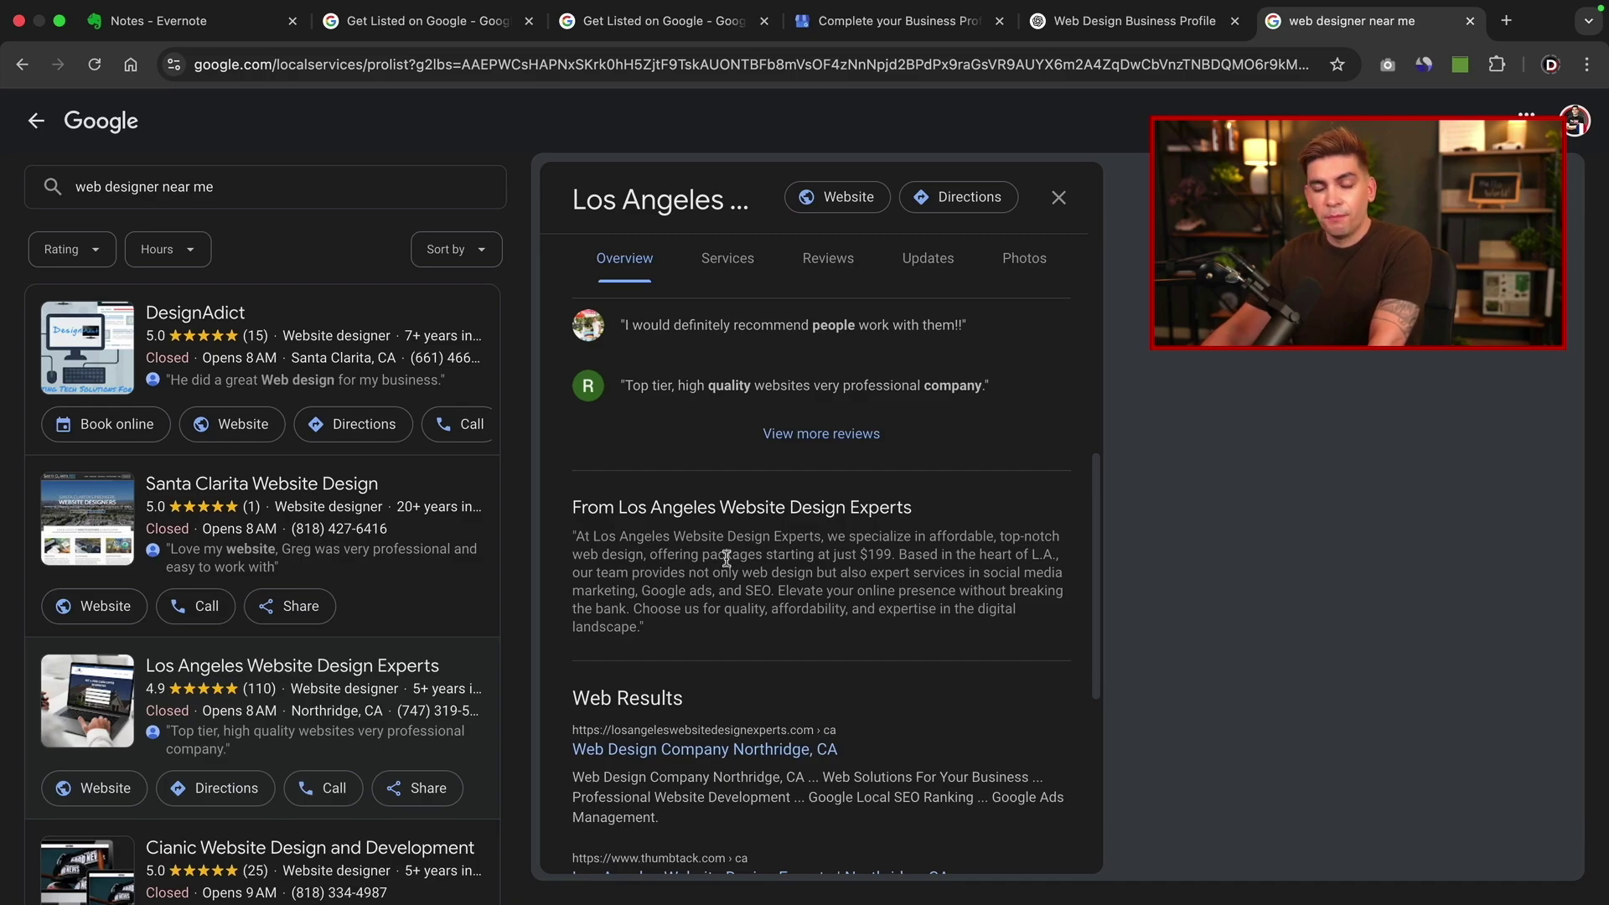
click(335, 496)
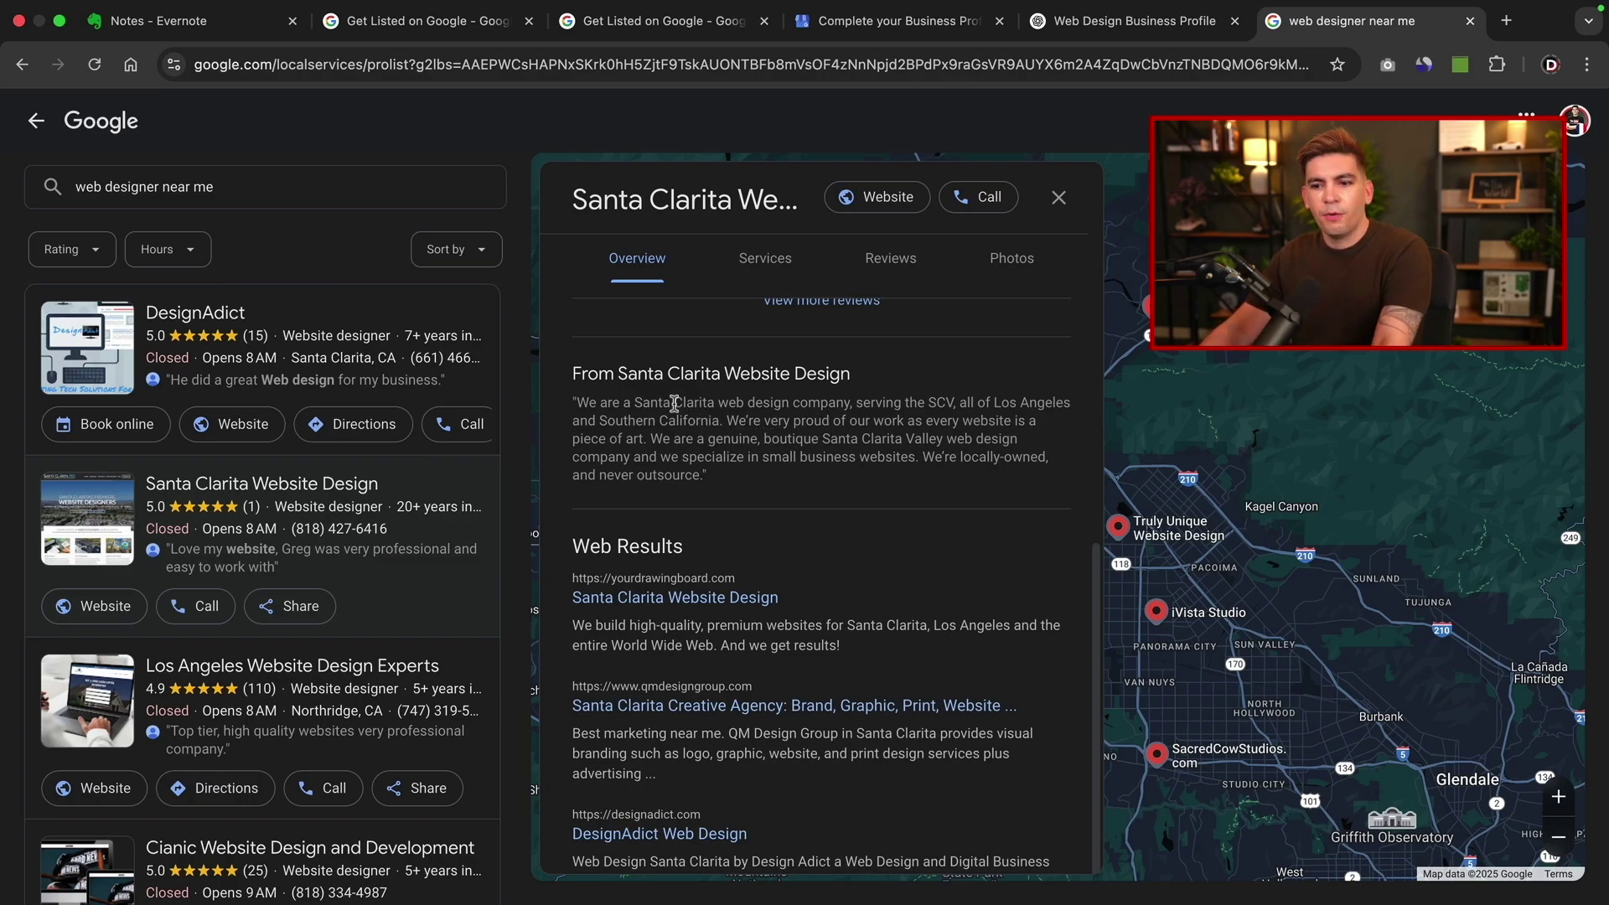
click(369, 679)
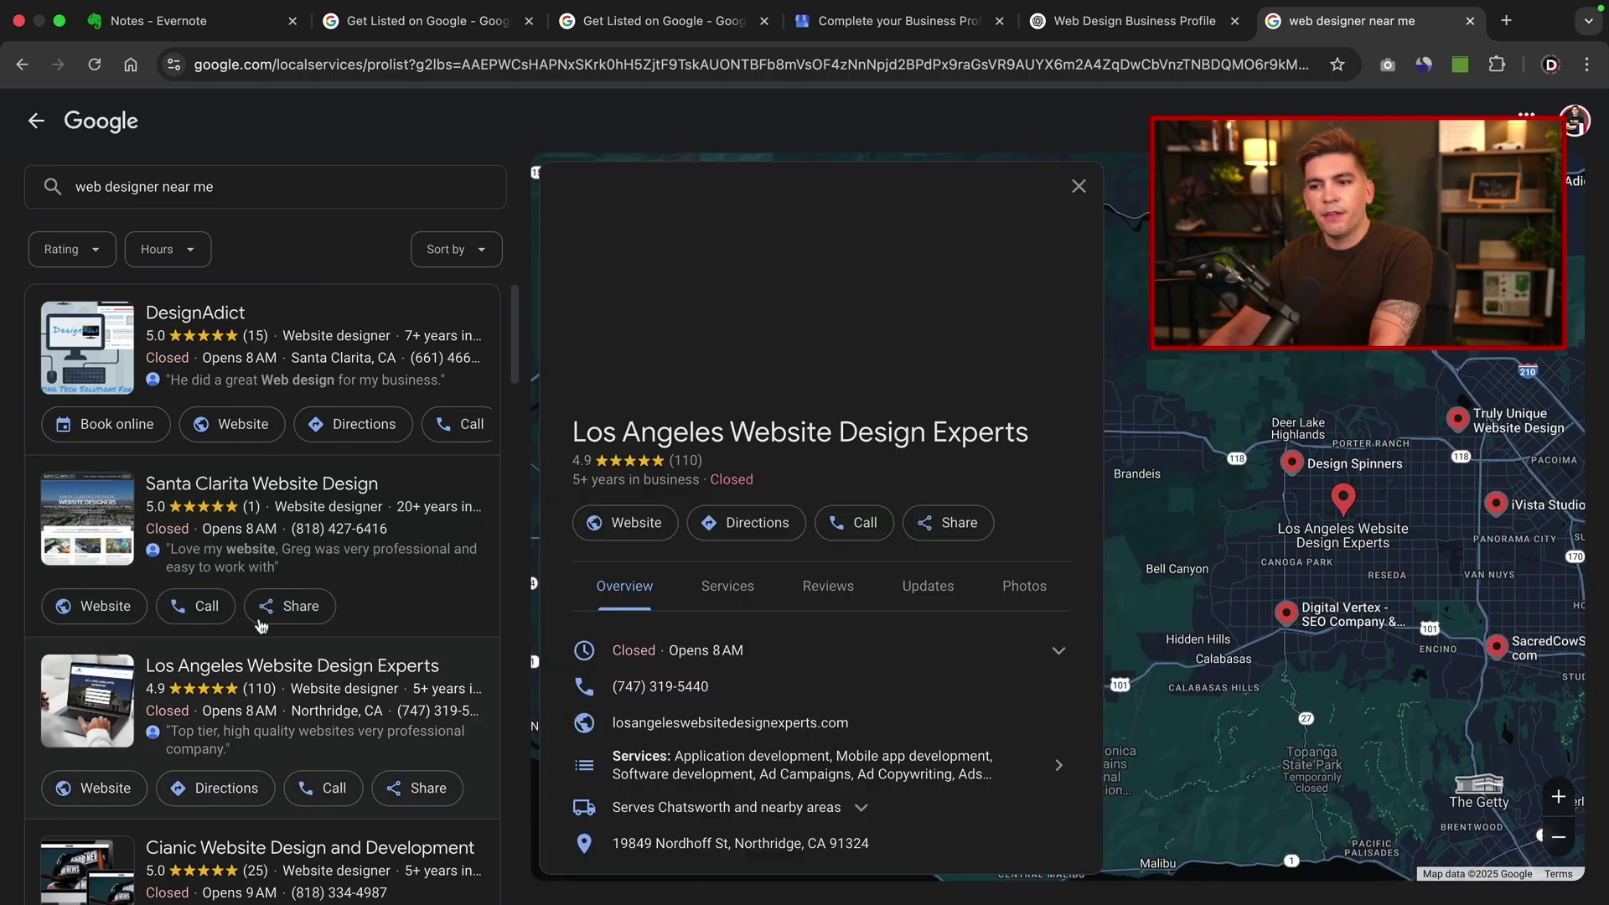
scroll(693, 534, down, 5)
scroll(692, 534, down, 7)
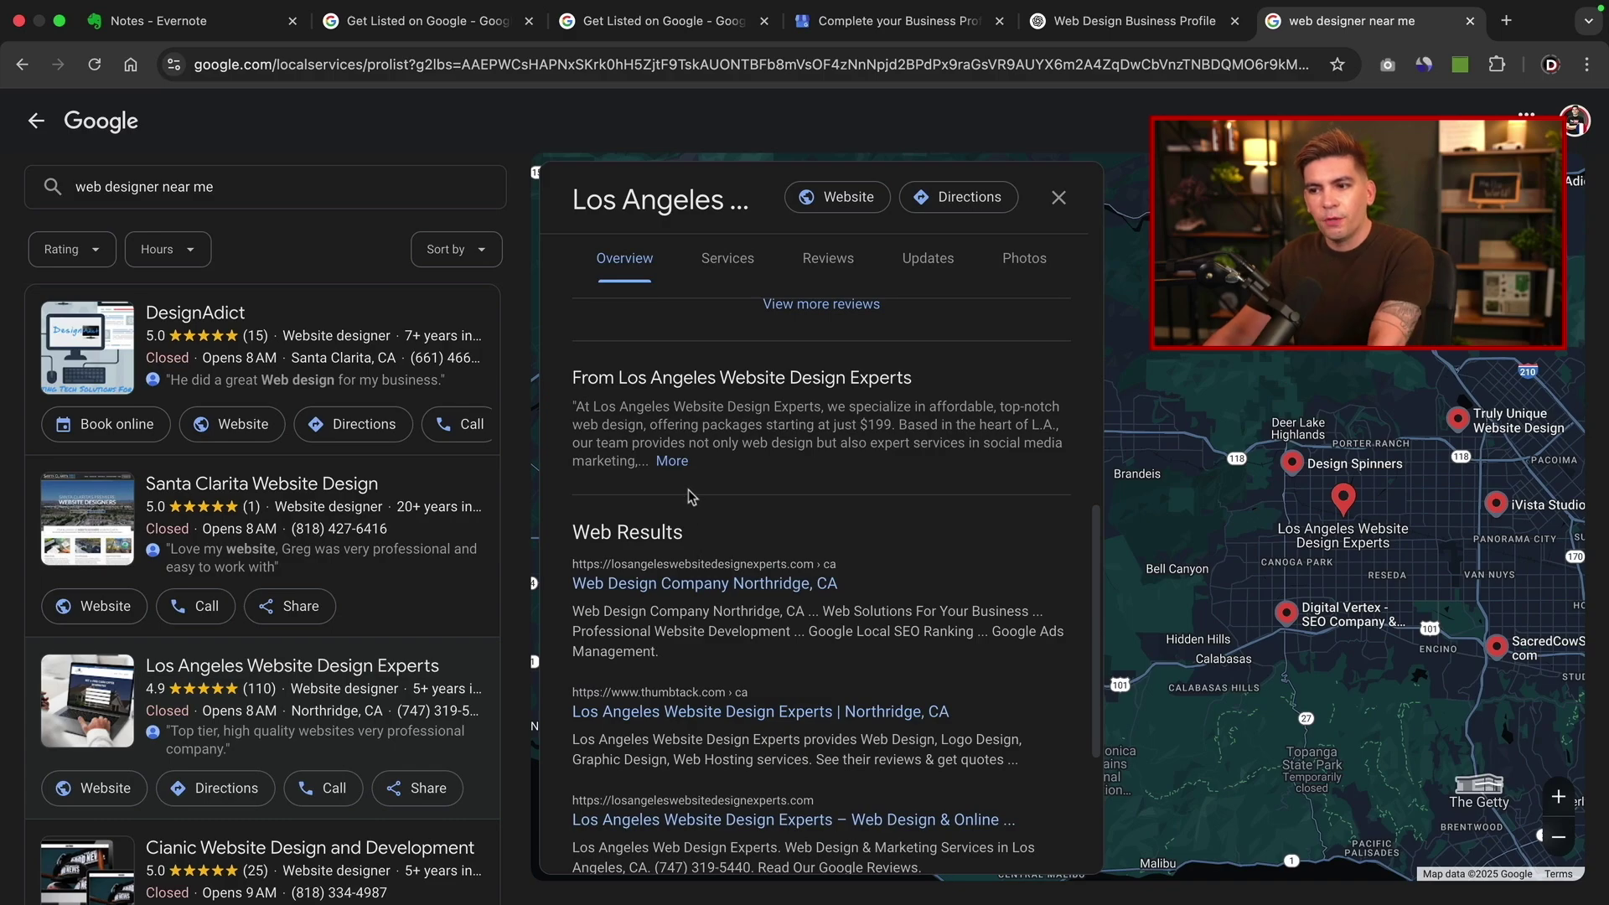
click(673, 460)
click(1127, 21)
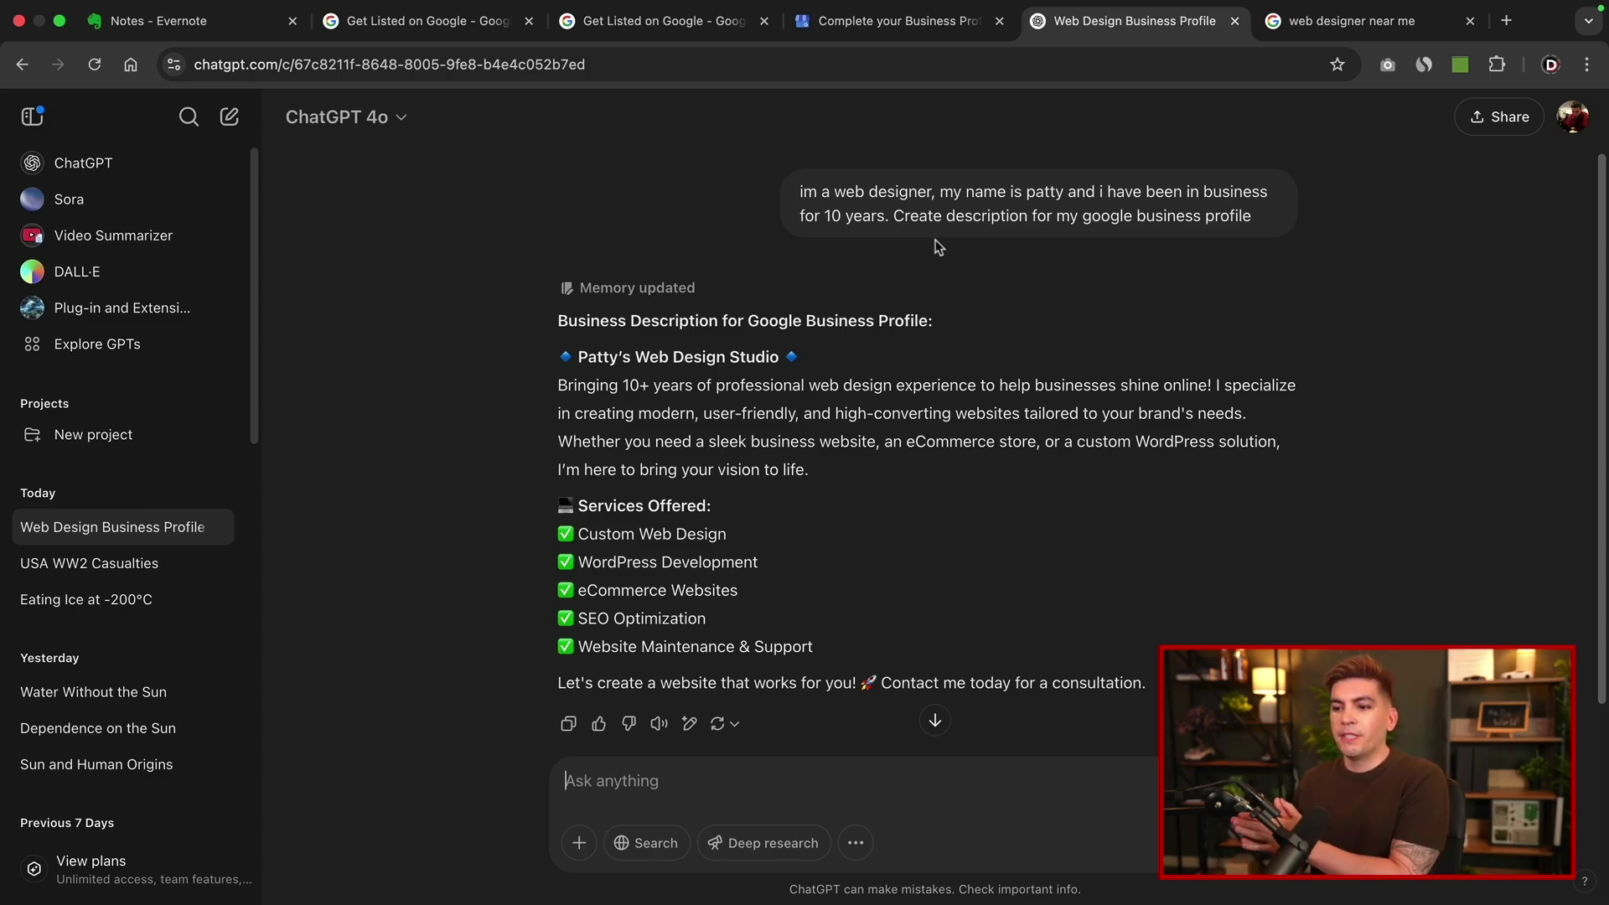
Copy ChatGPT's studio introduction paragraph: 10+ years experience, five services, consultation call to action.
scroll(939, 247, down, 1)
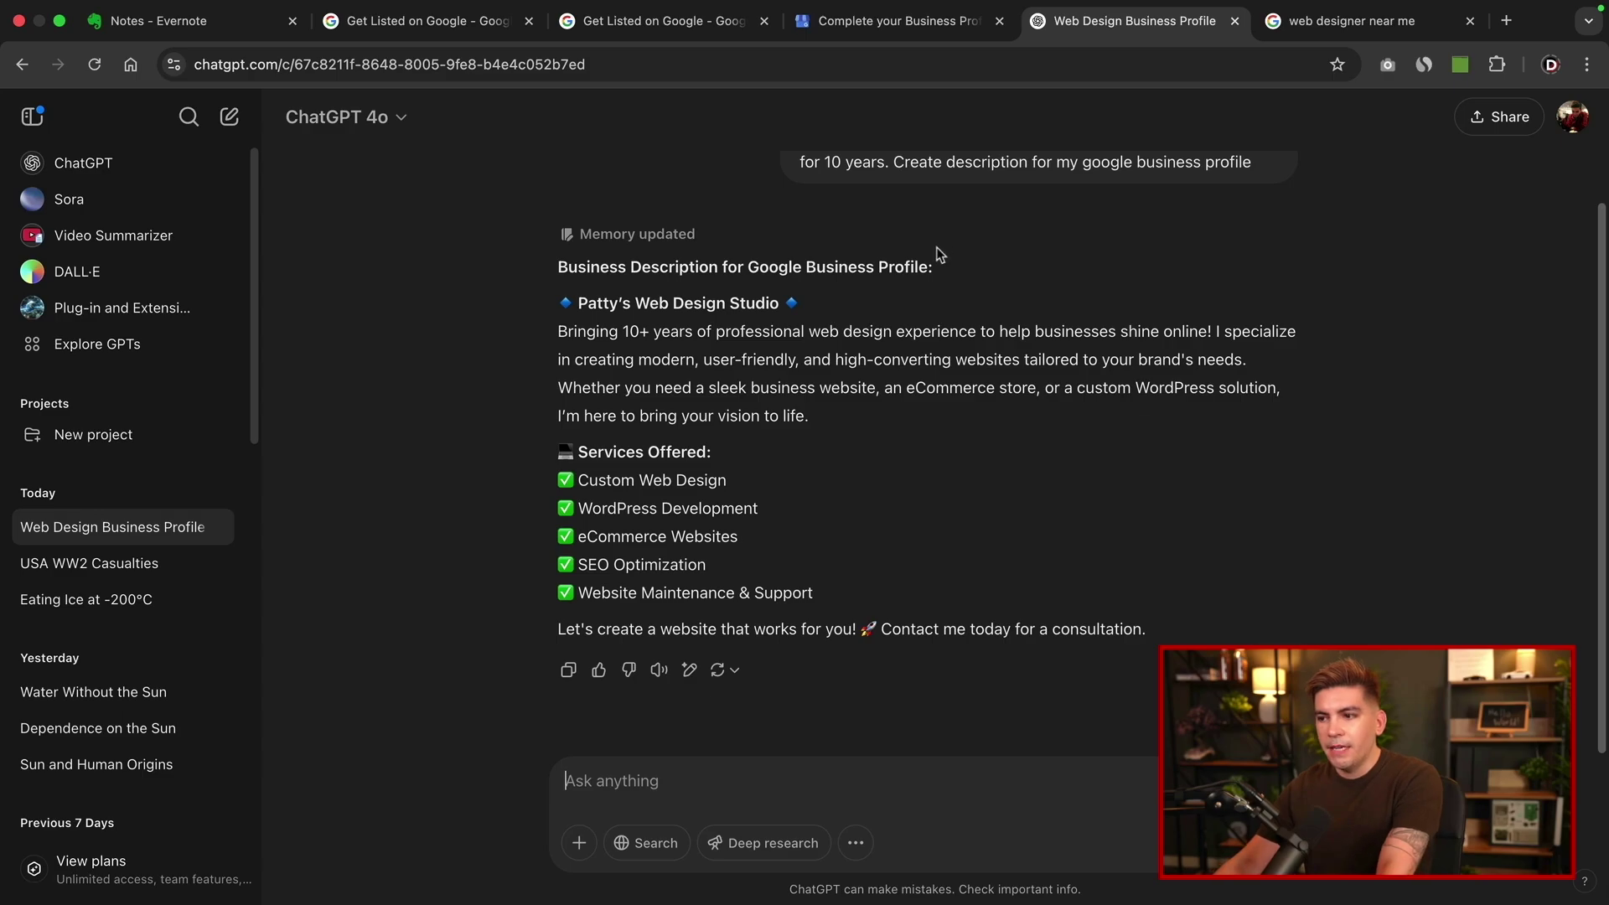
drag(827, 419, 550, 309)
right_click(637, 346)
click(666, 383)
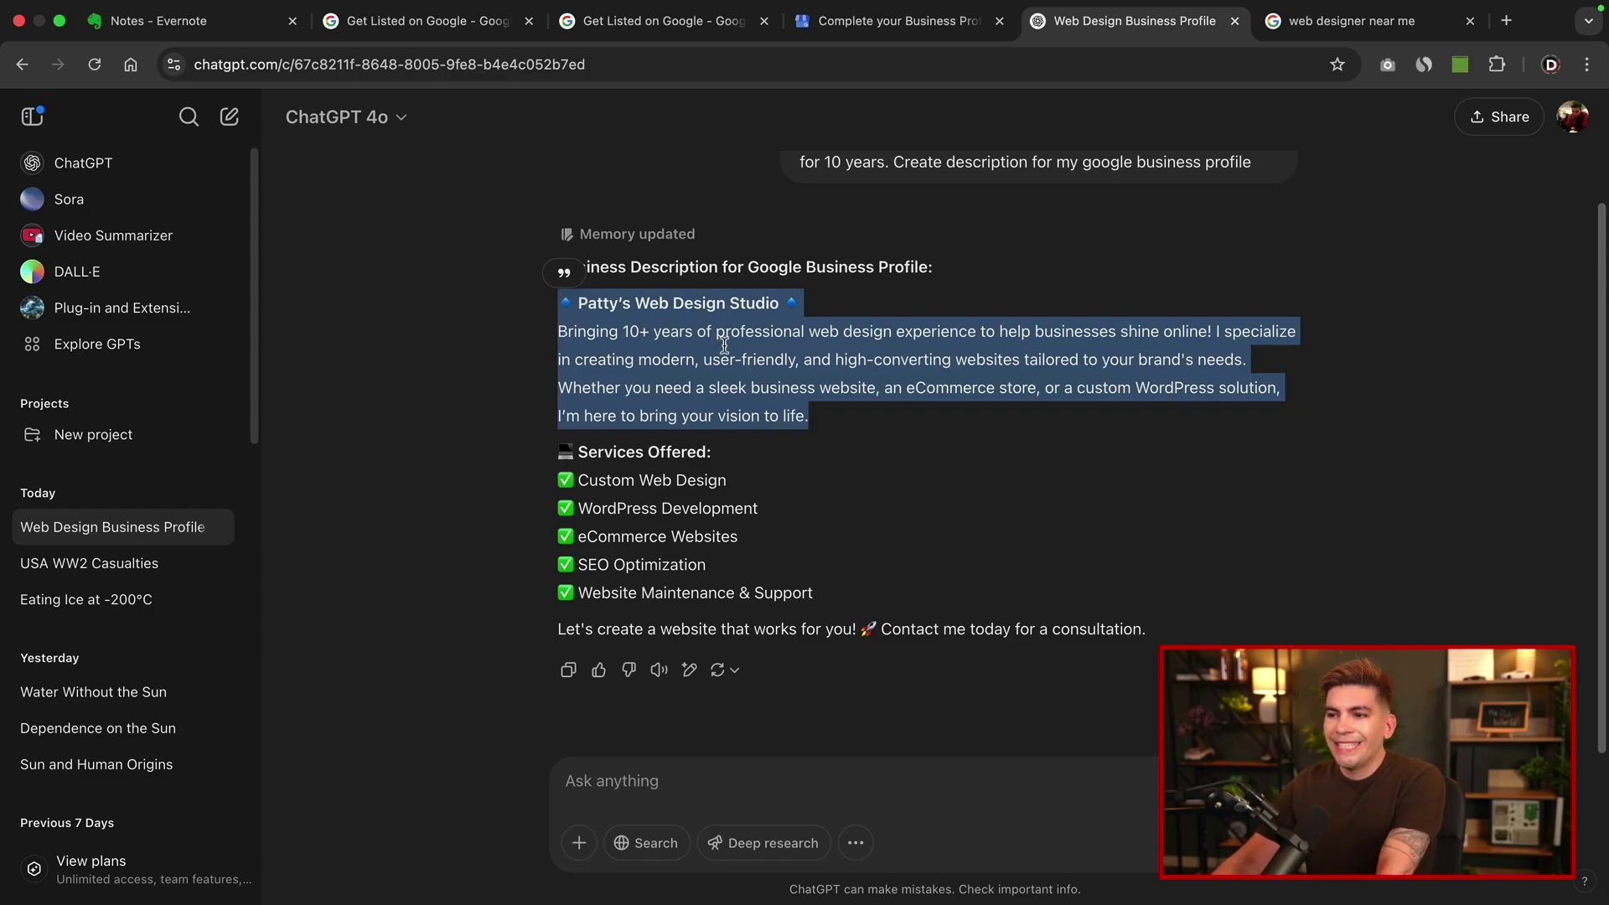
Paste the copied studio introduction as the business description (364/750 characters) and advance to Add photos.
click(872, 21)
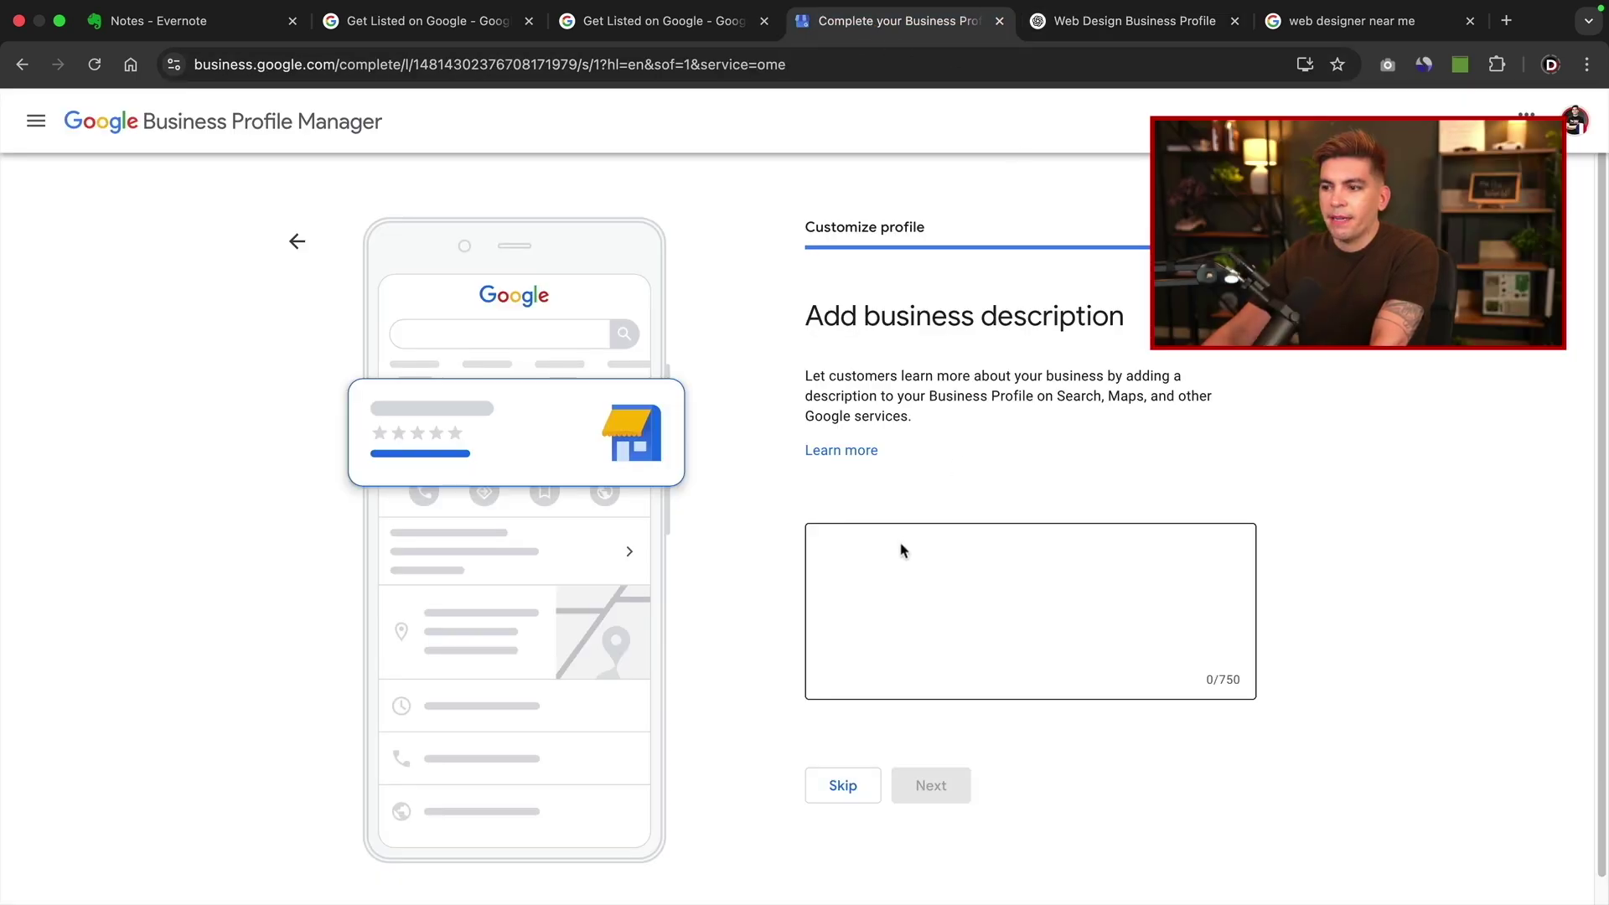
right_click(896, 559)
click(923, 695)
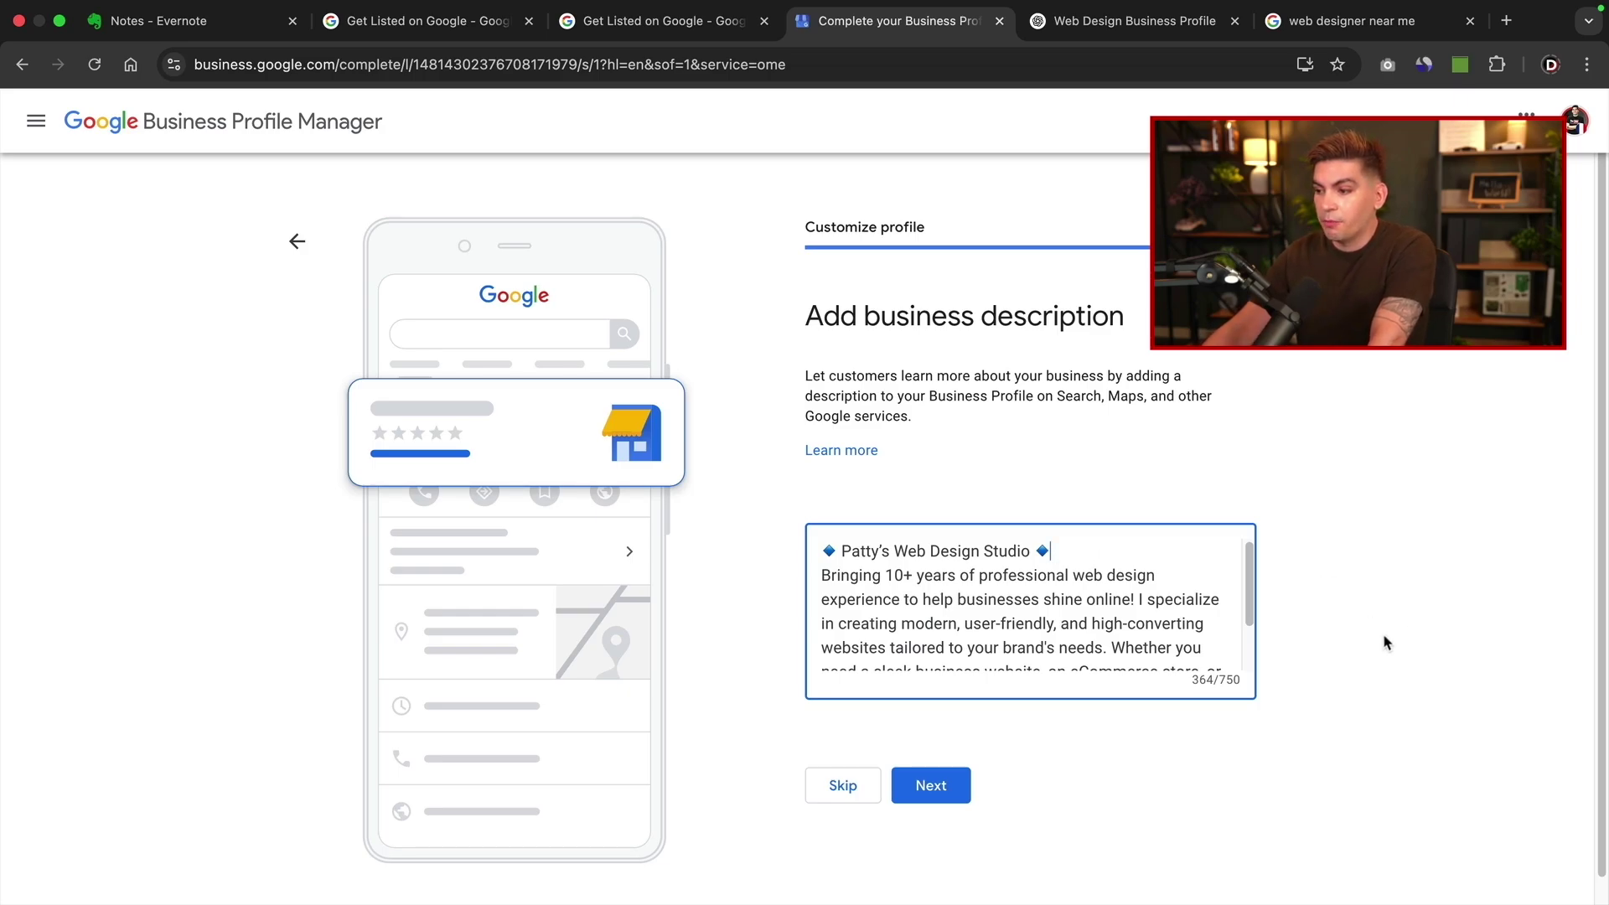
scroll(1245, 612, down, 3)
scroll(1090, 604, up, 3)
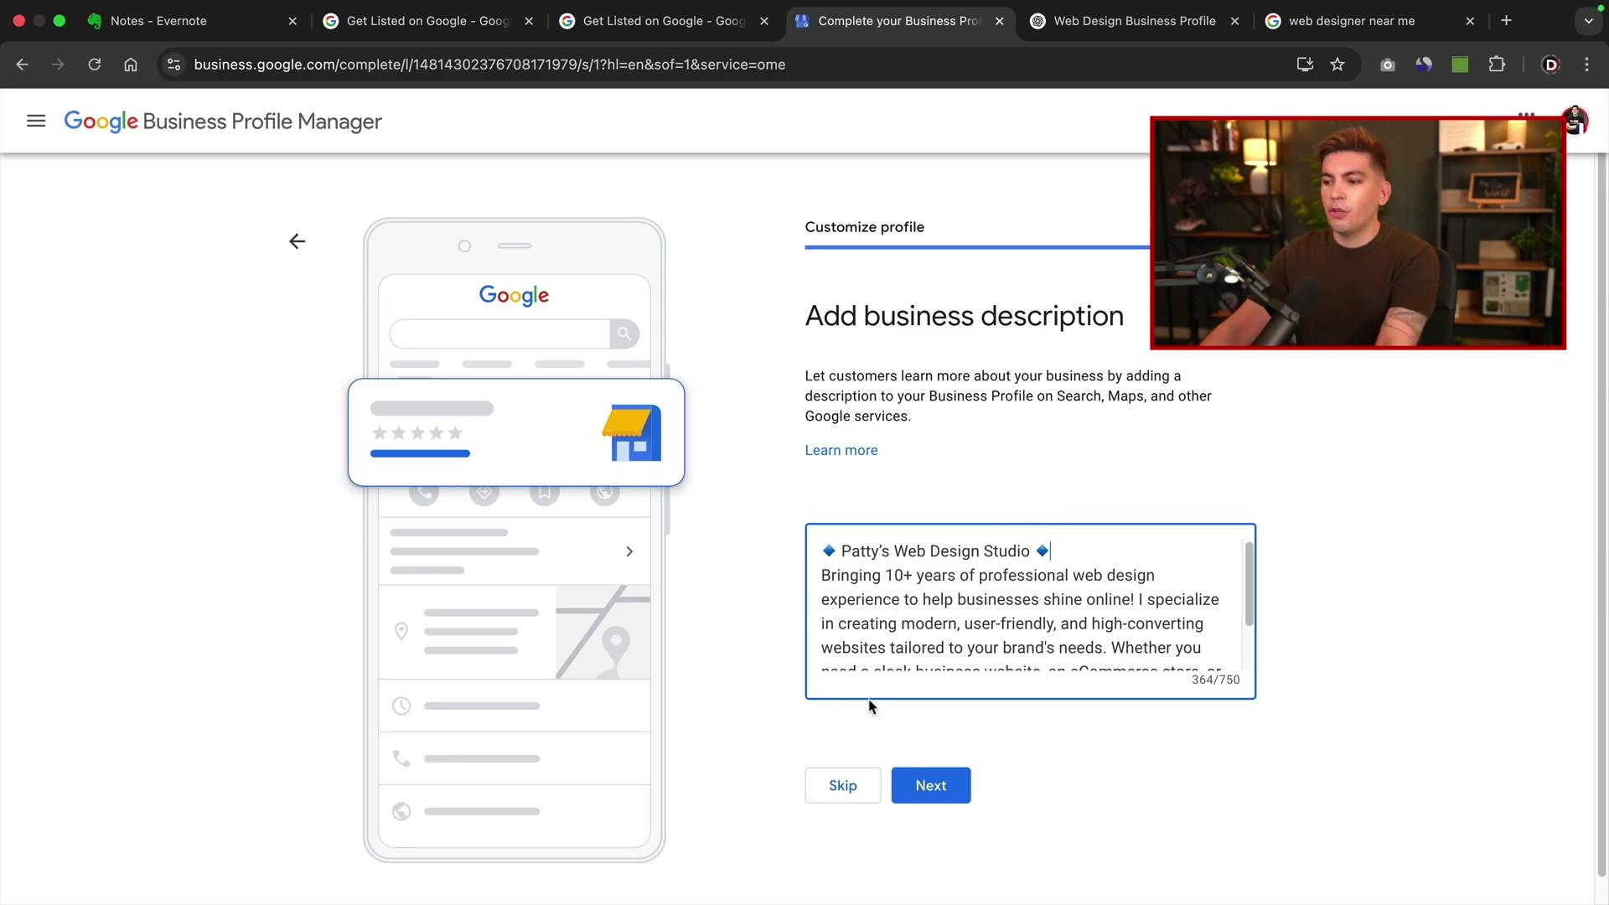
click(952, 790)
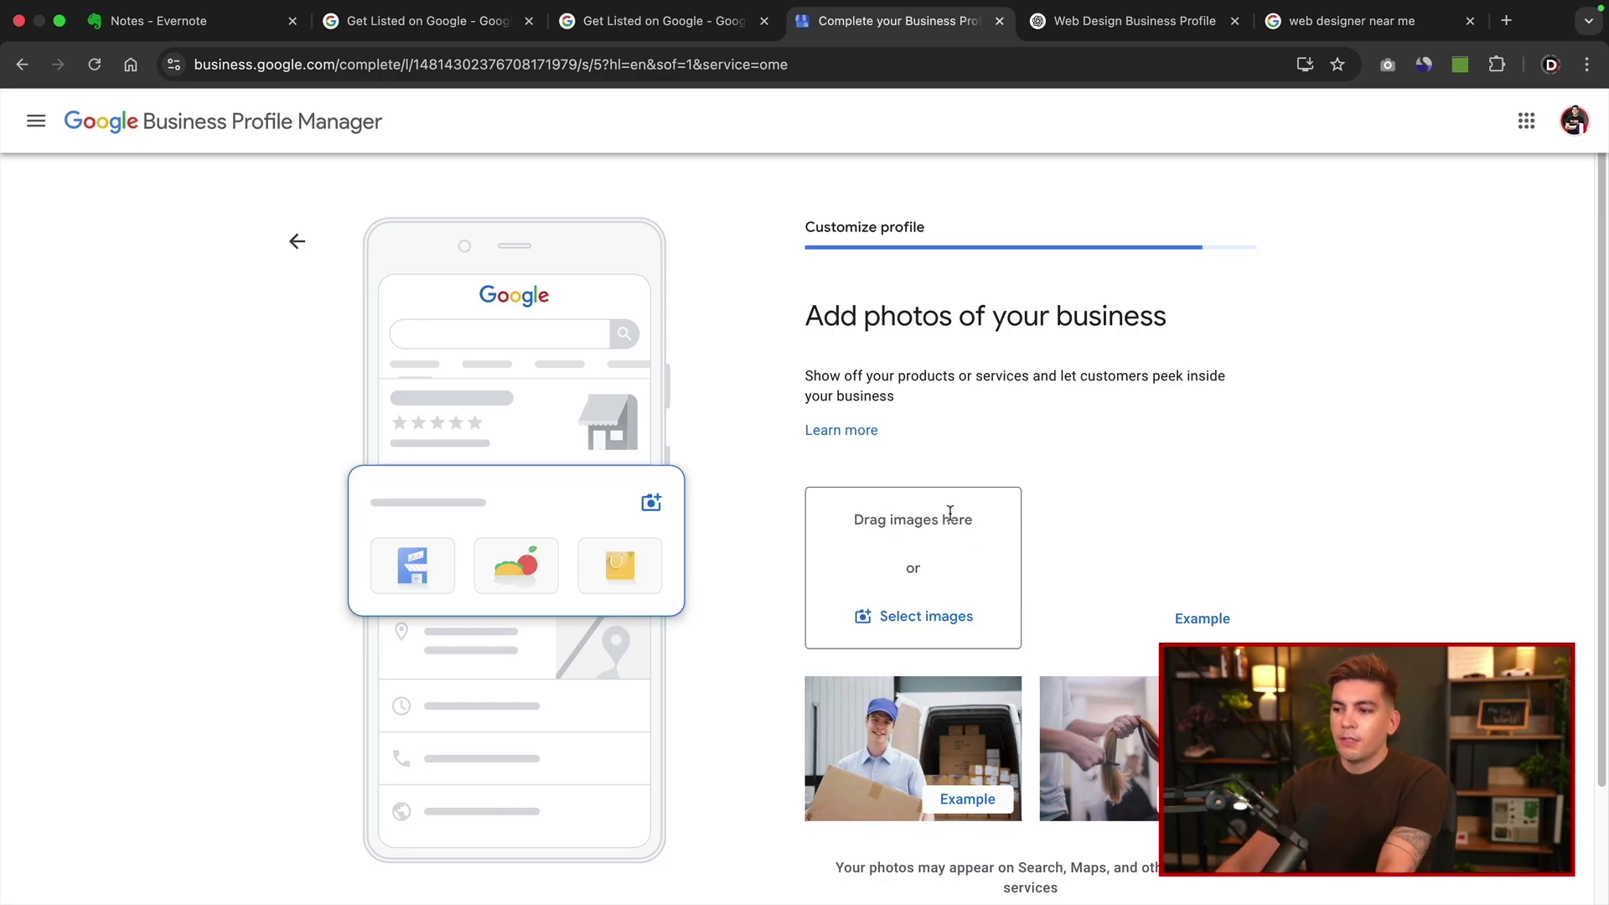
Upload mobile-repsonsive-webdesign-bangkok-thailand.jpg and portfolio website.jpg as business photos, then continue.
click(933, 617)
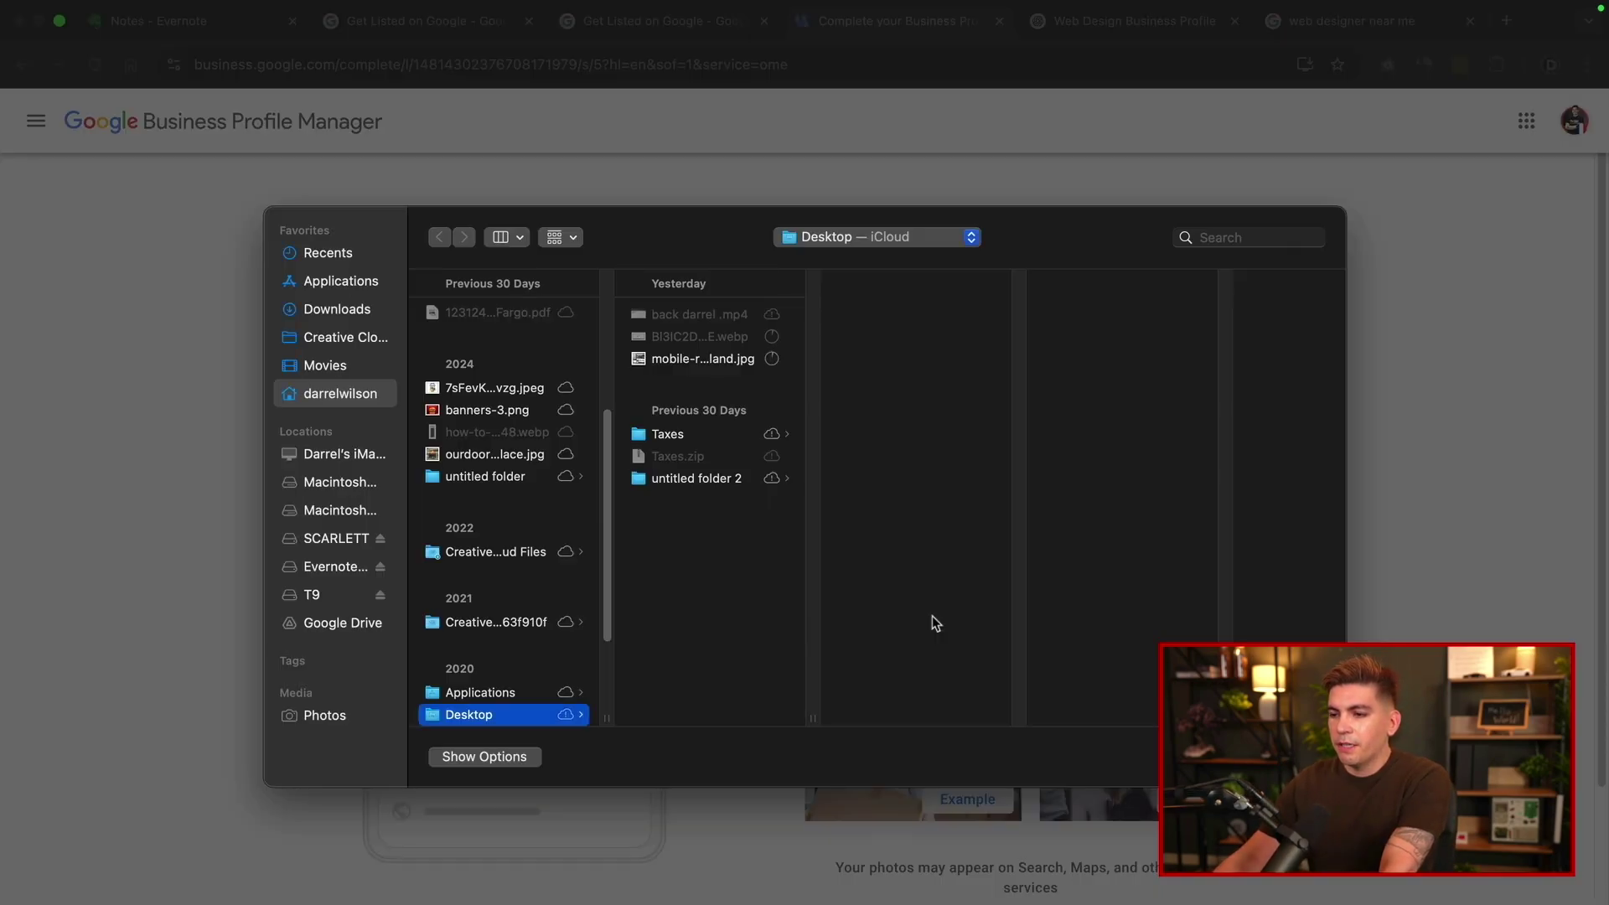
click(712, 365)
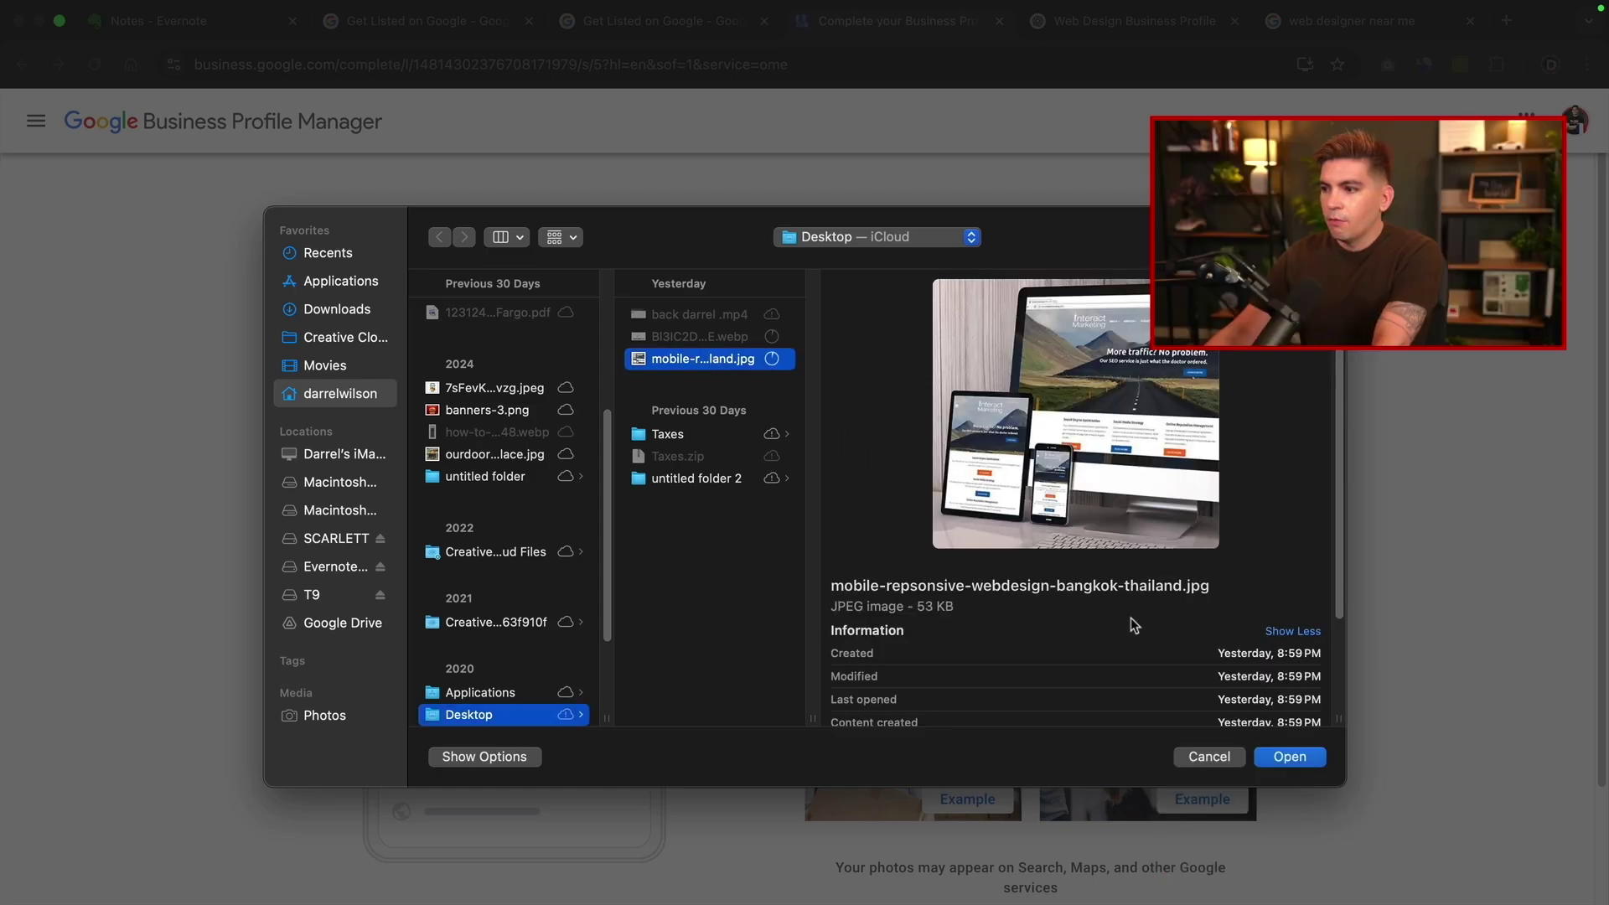
click(1308, 759)
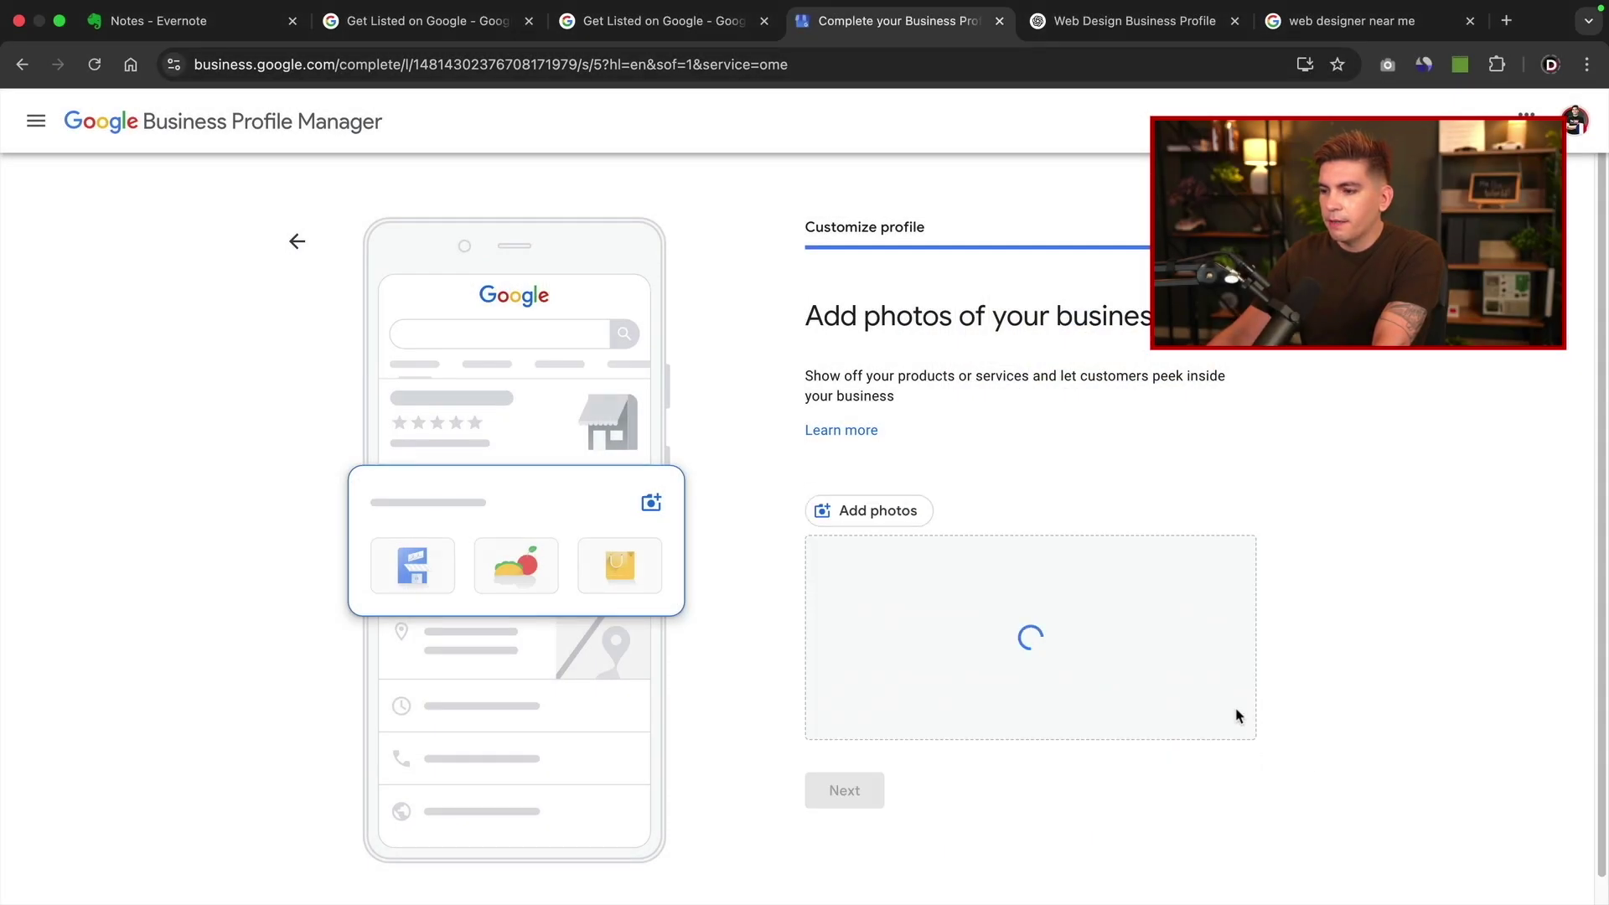
scroll(1035, 559, down, 1)
click(984, 574)
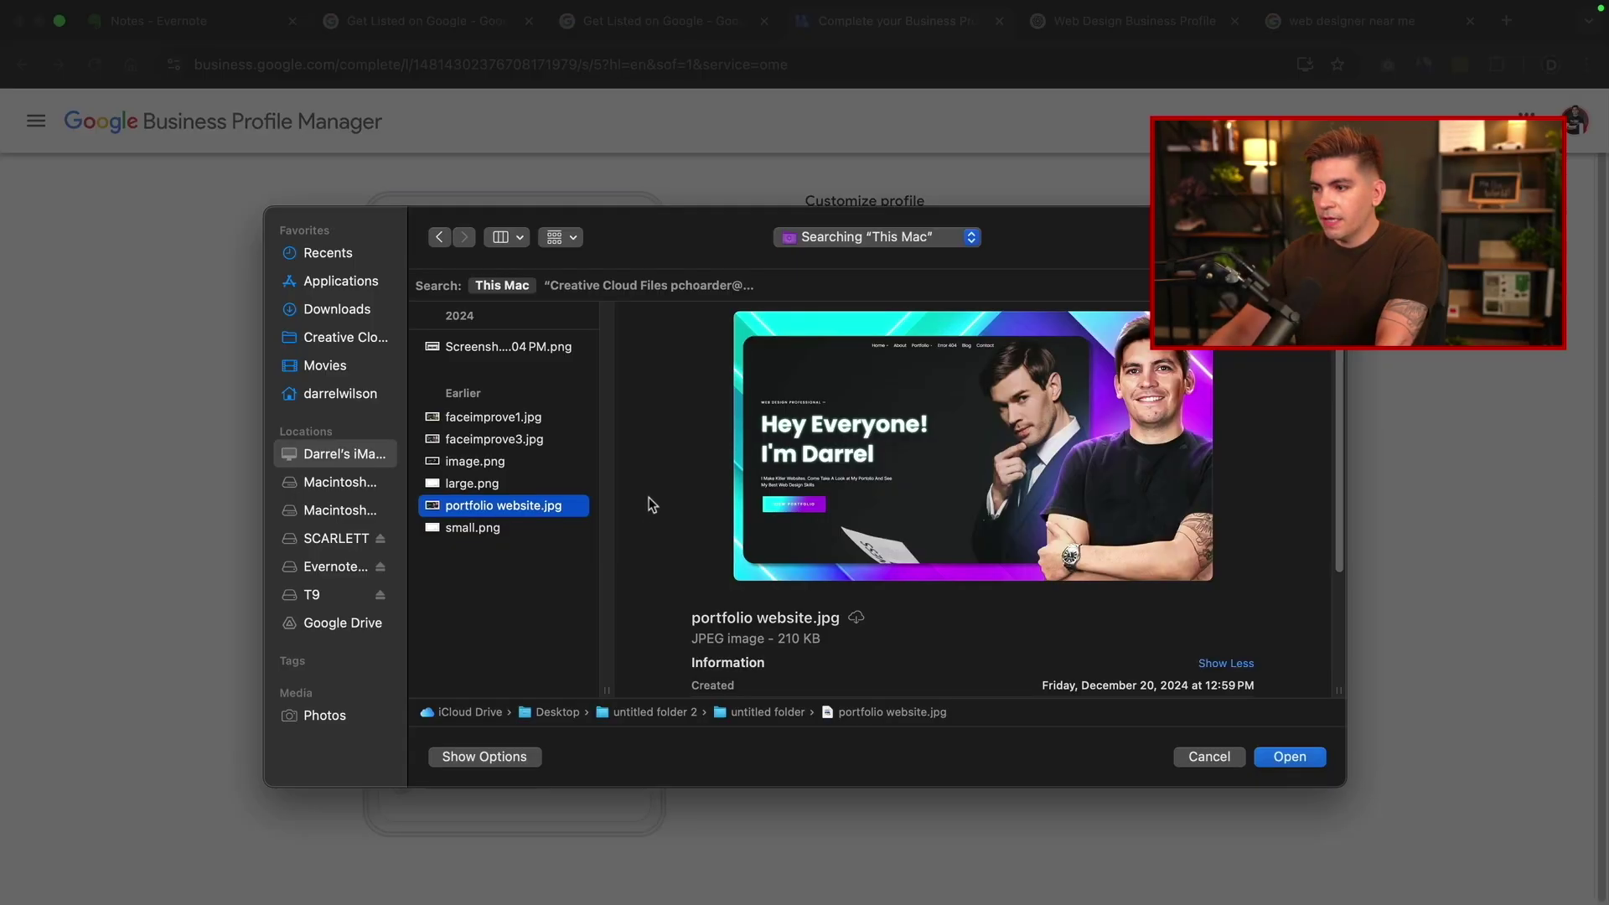
click(1291, 758)
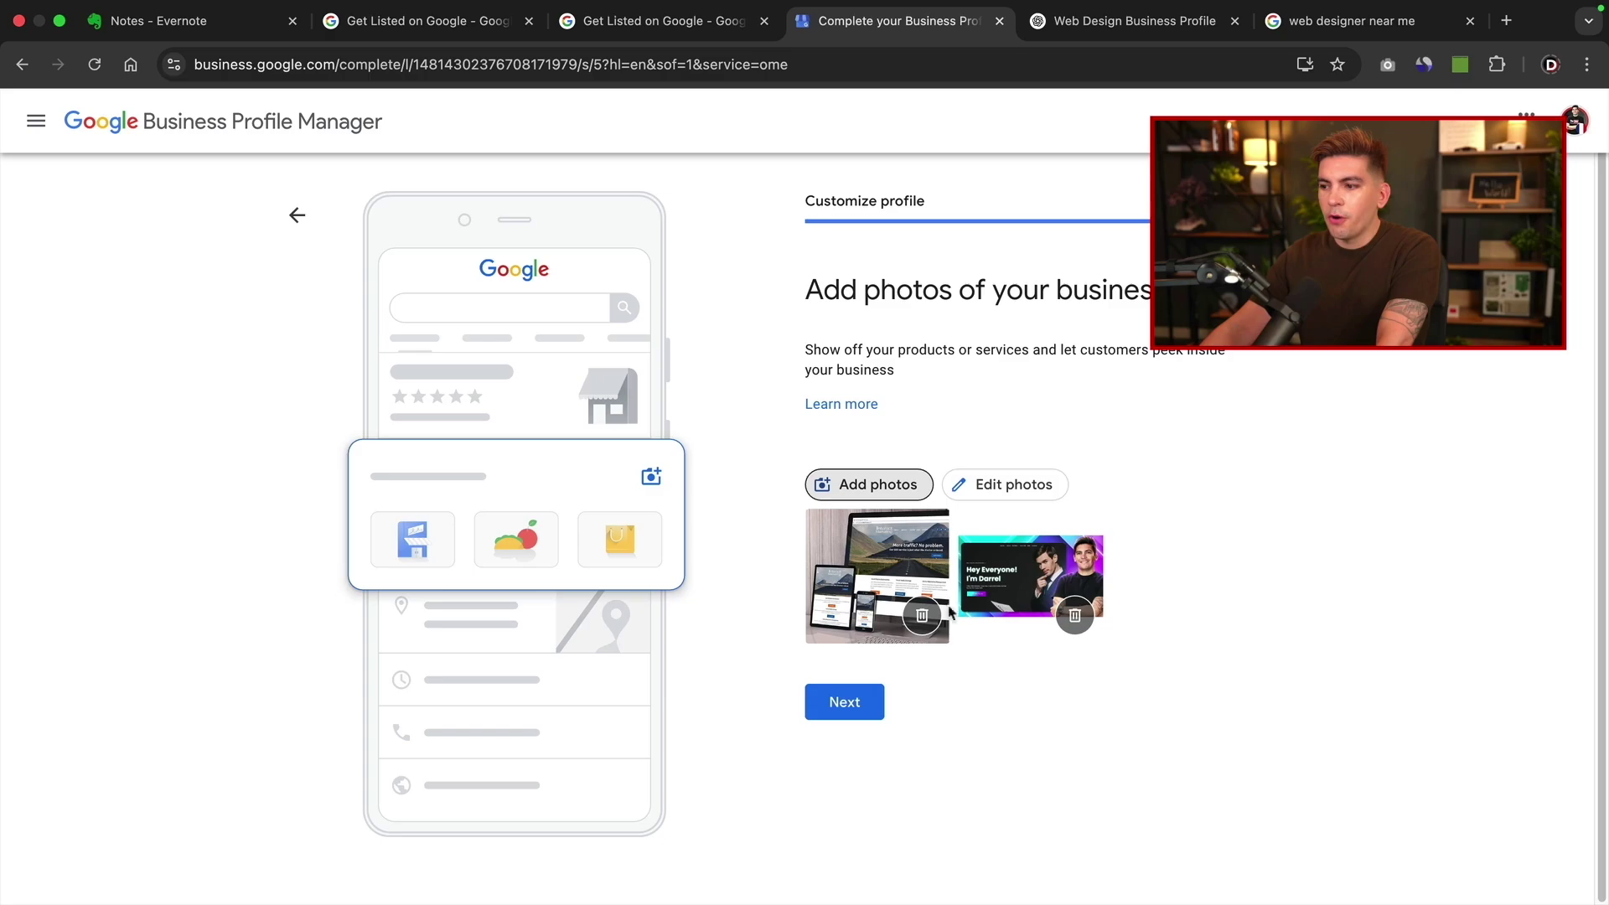
click(844, 705)
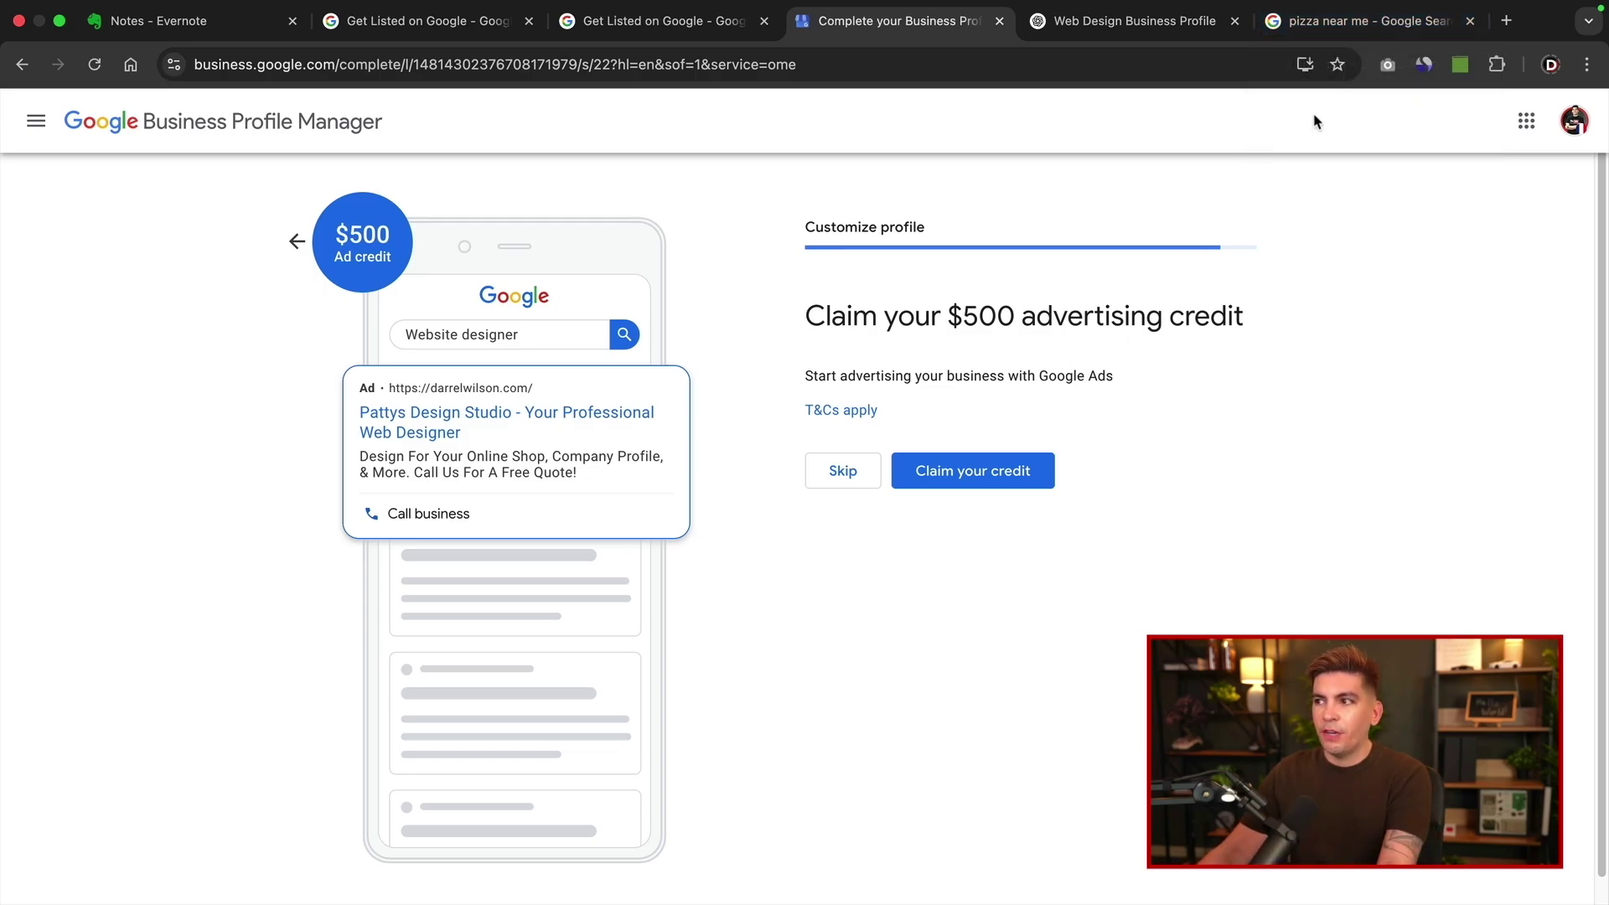
Switch to the 'pizza near me' Google Search results with sponsored local listings.
click(1354, 23)
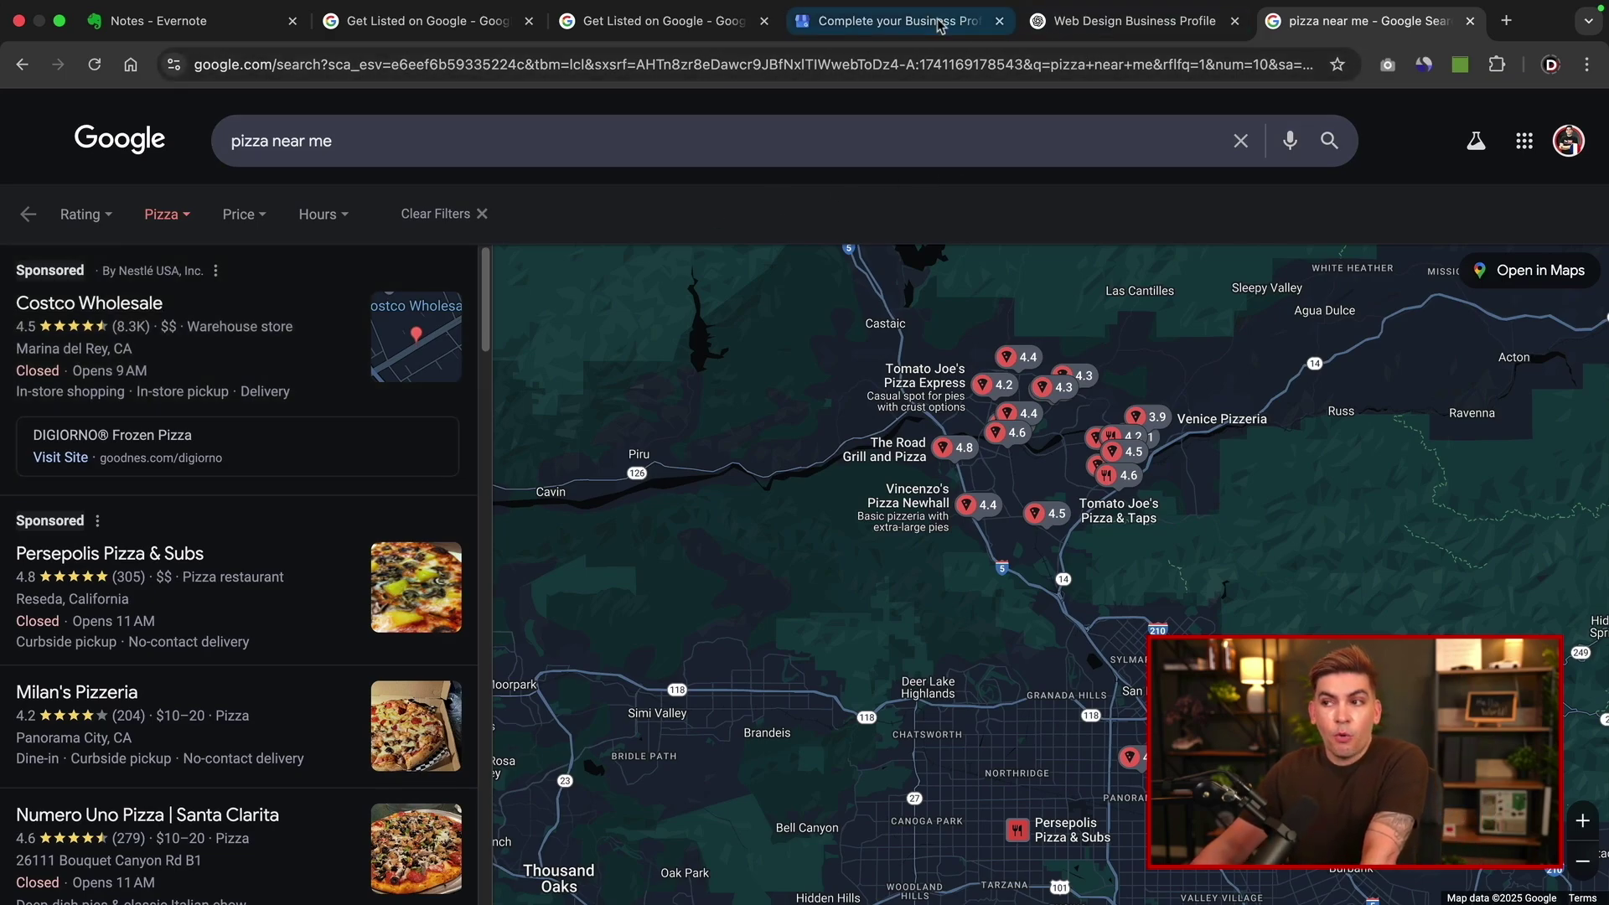
Compare the sponsored 'pizza near me' listings with the $500 ad credit offer, ending on profile setup.
click(901, 21)
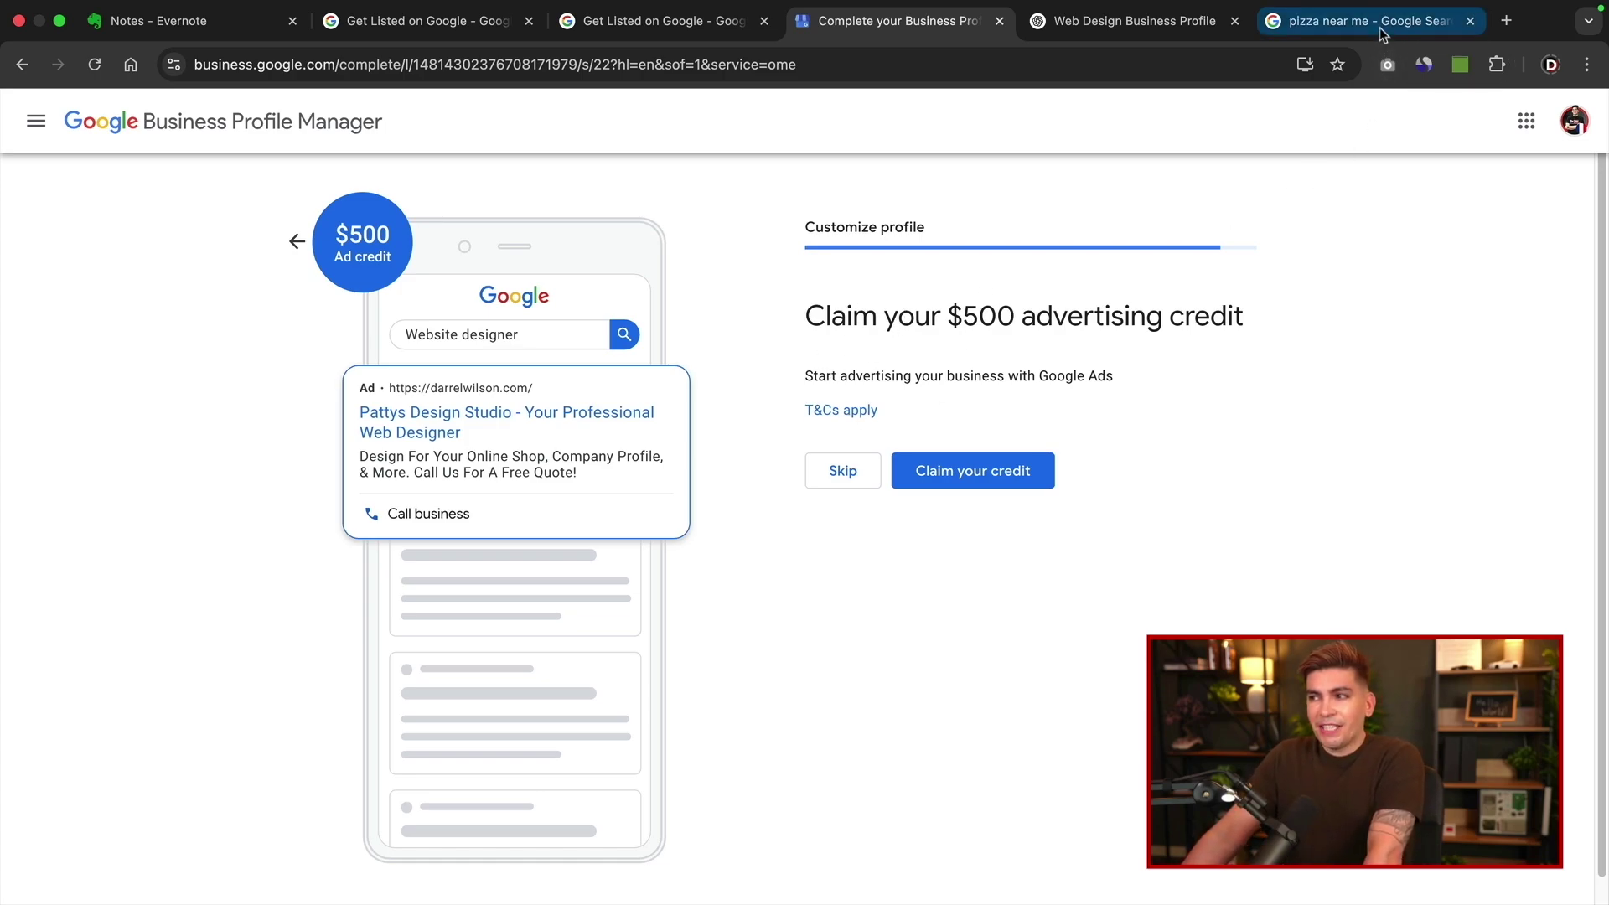
click(1351, 21)
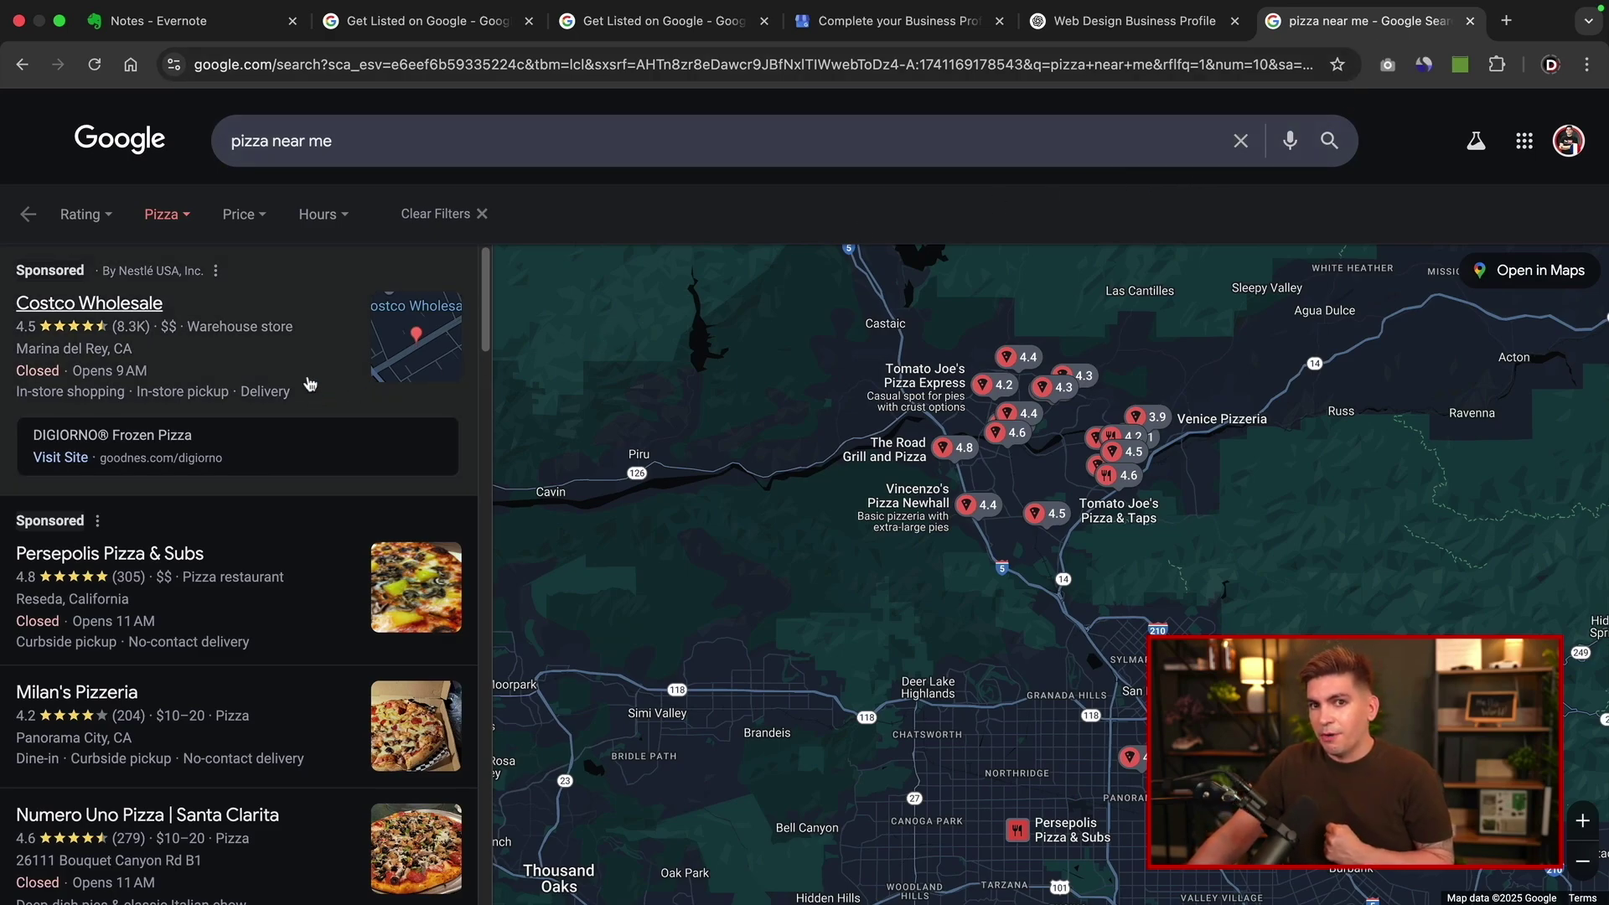
click(937, 23)
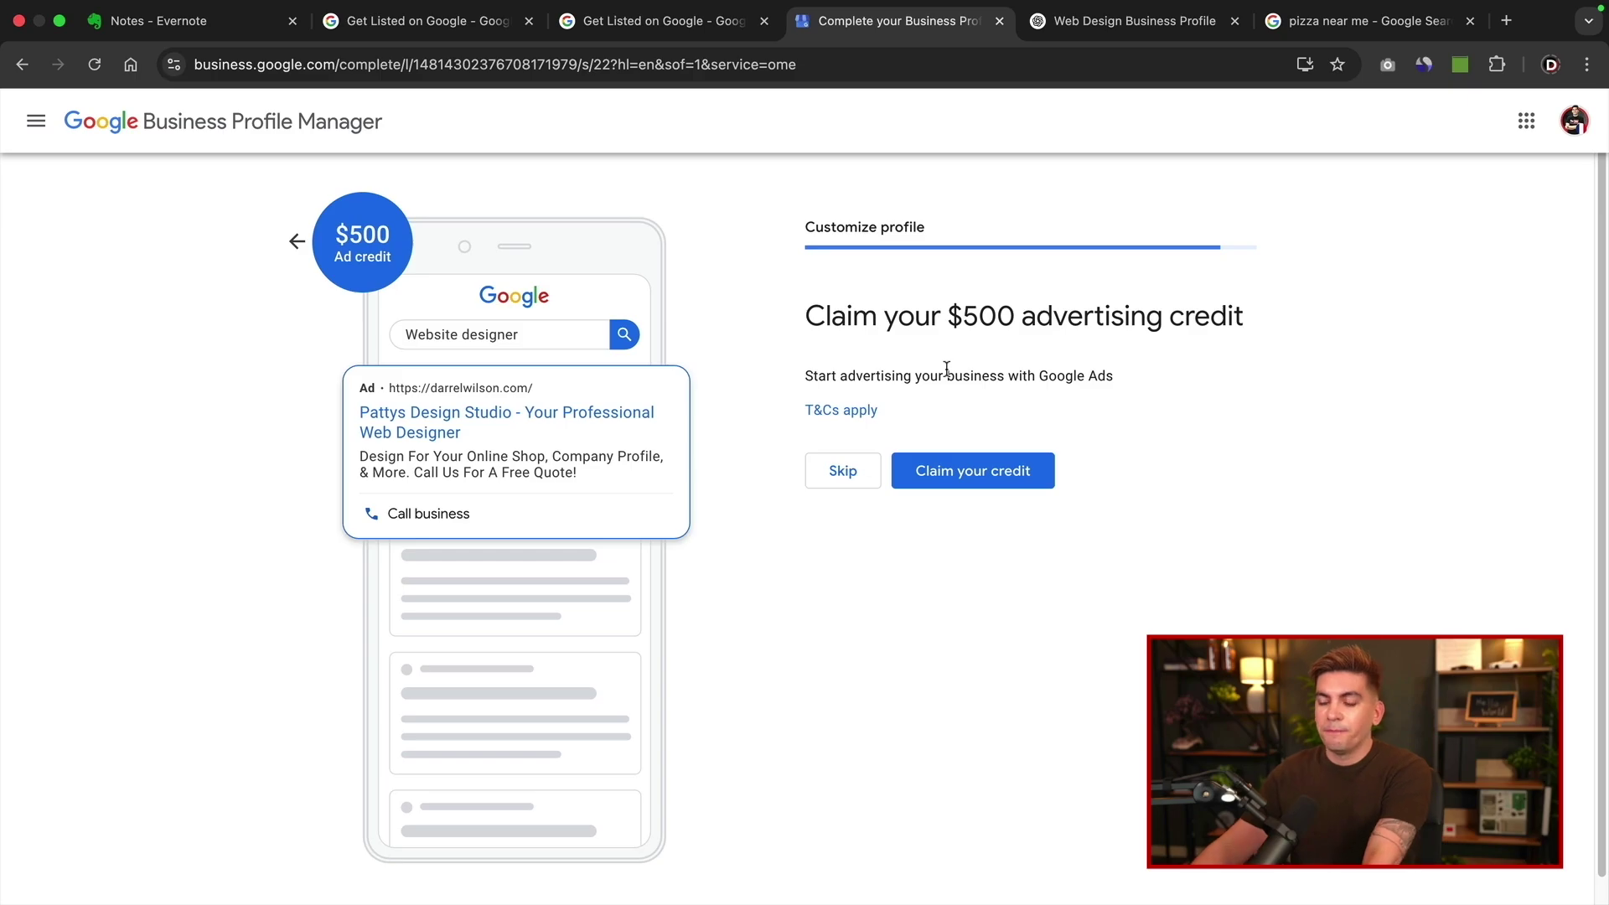
Skip the $500 advertising credit offer.
click(843, 472)
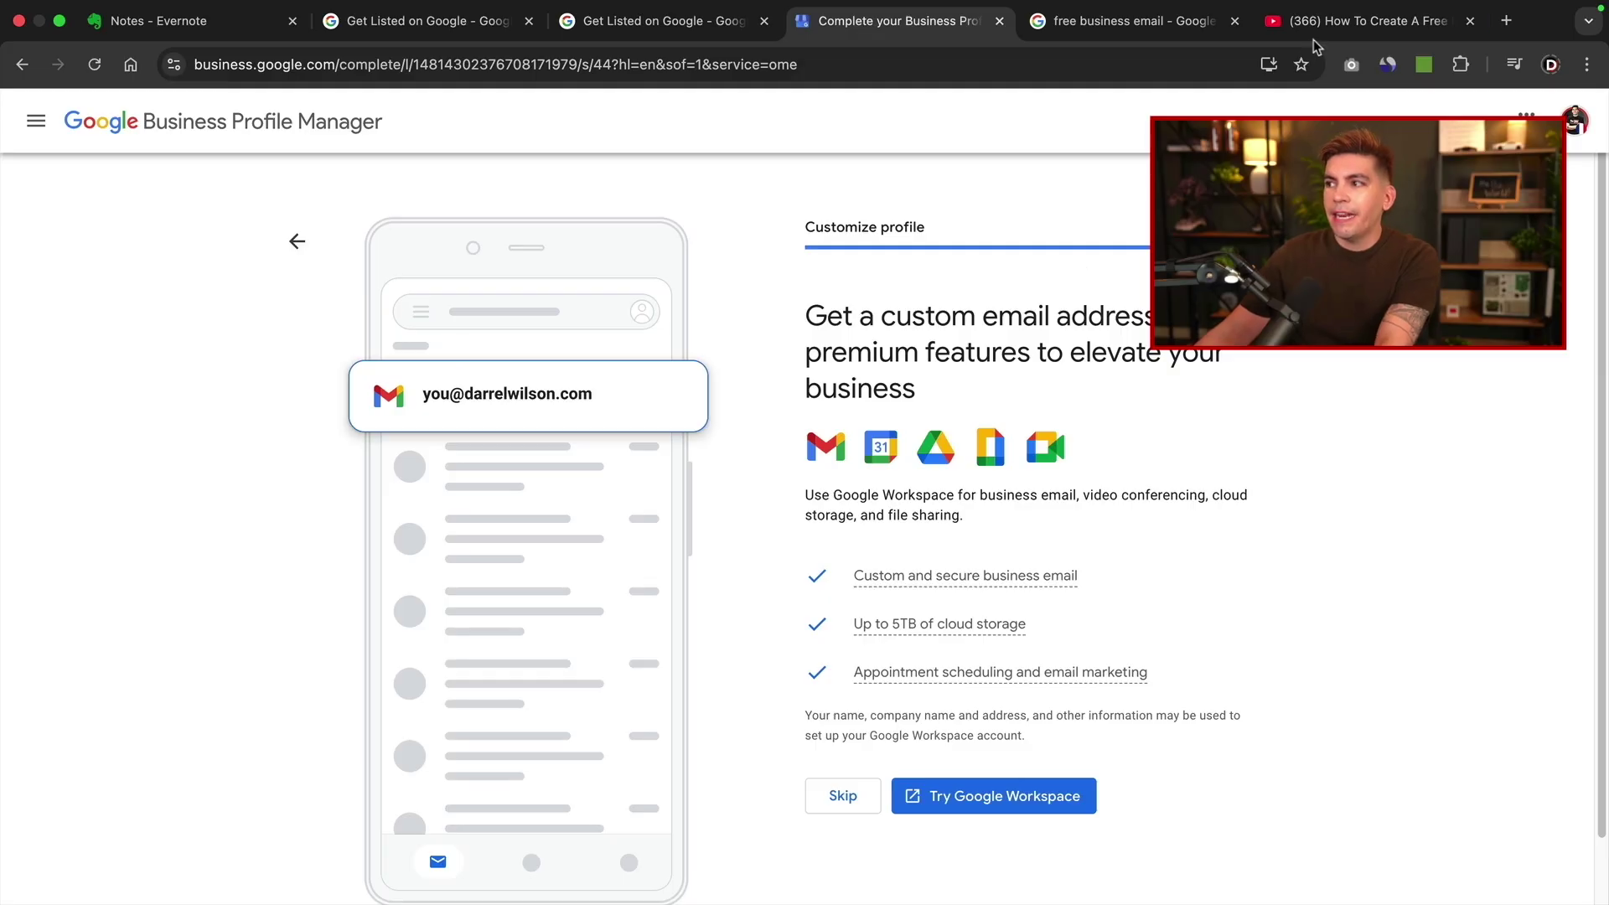
click(1314, 23)
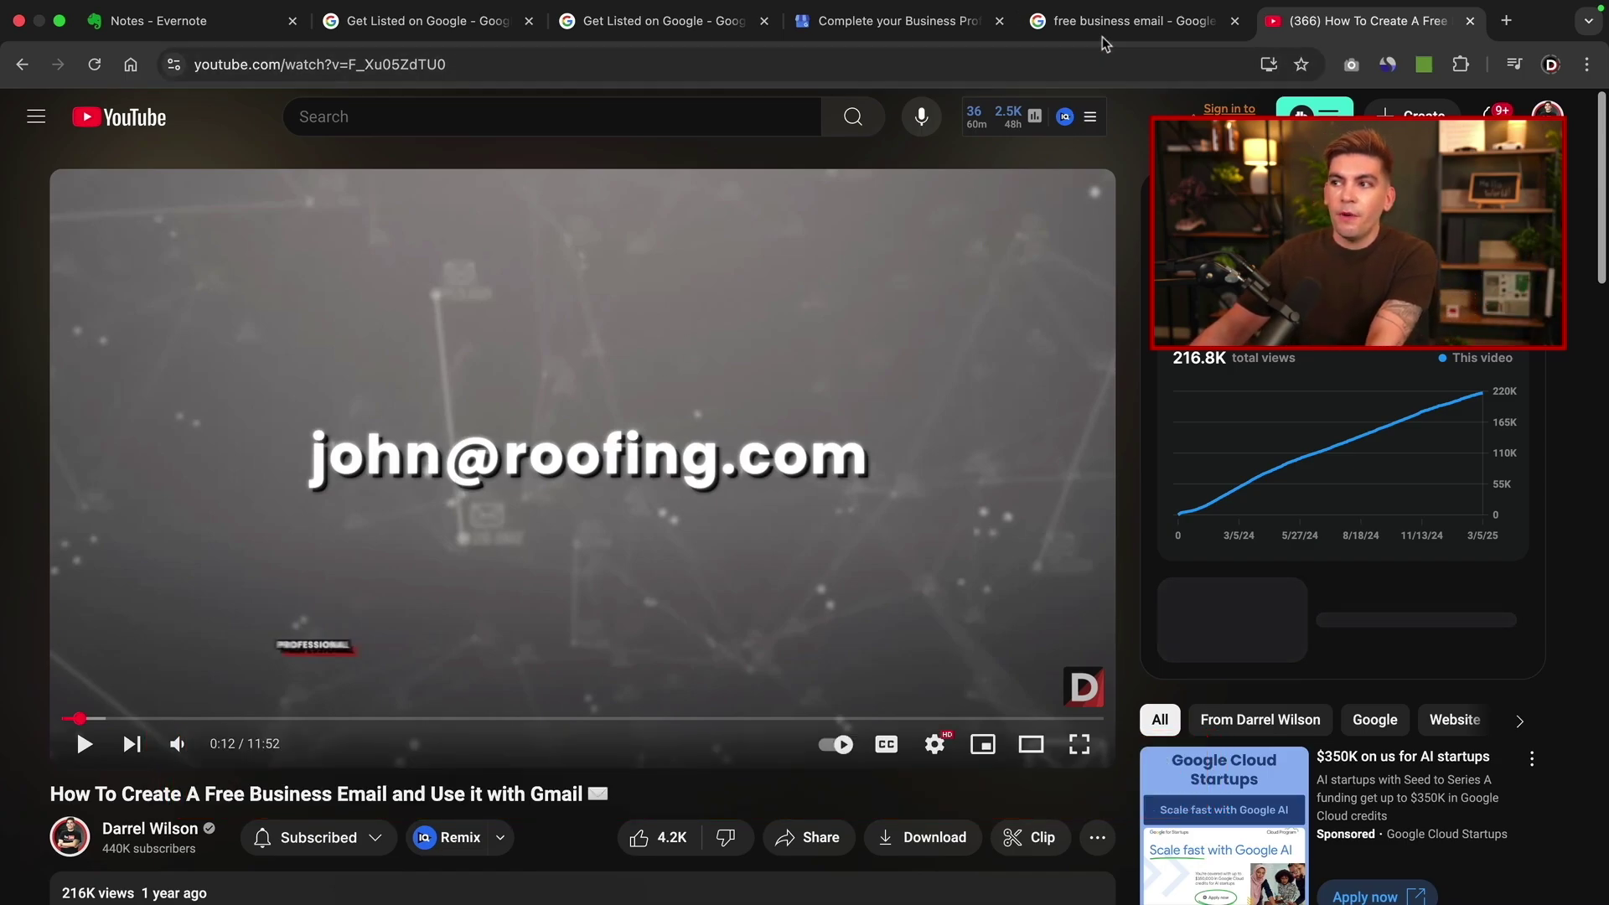
click(942, 28)
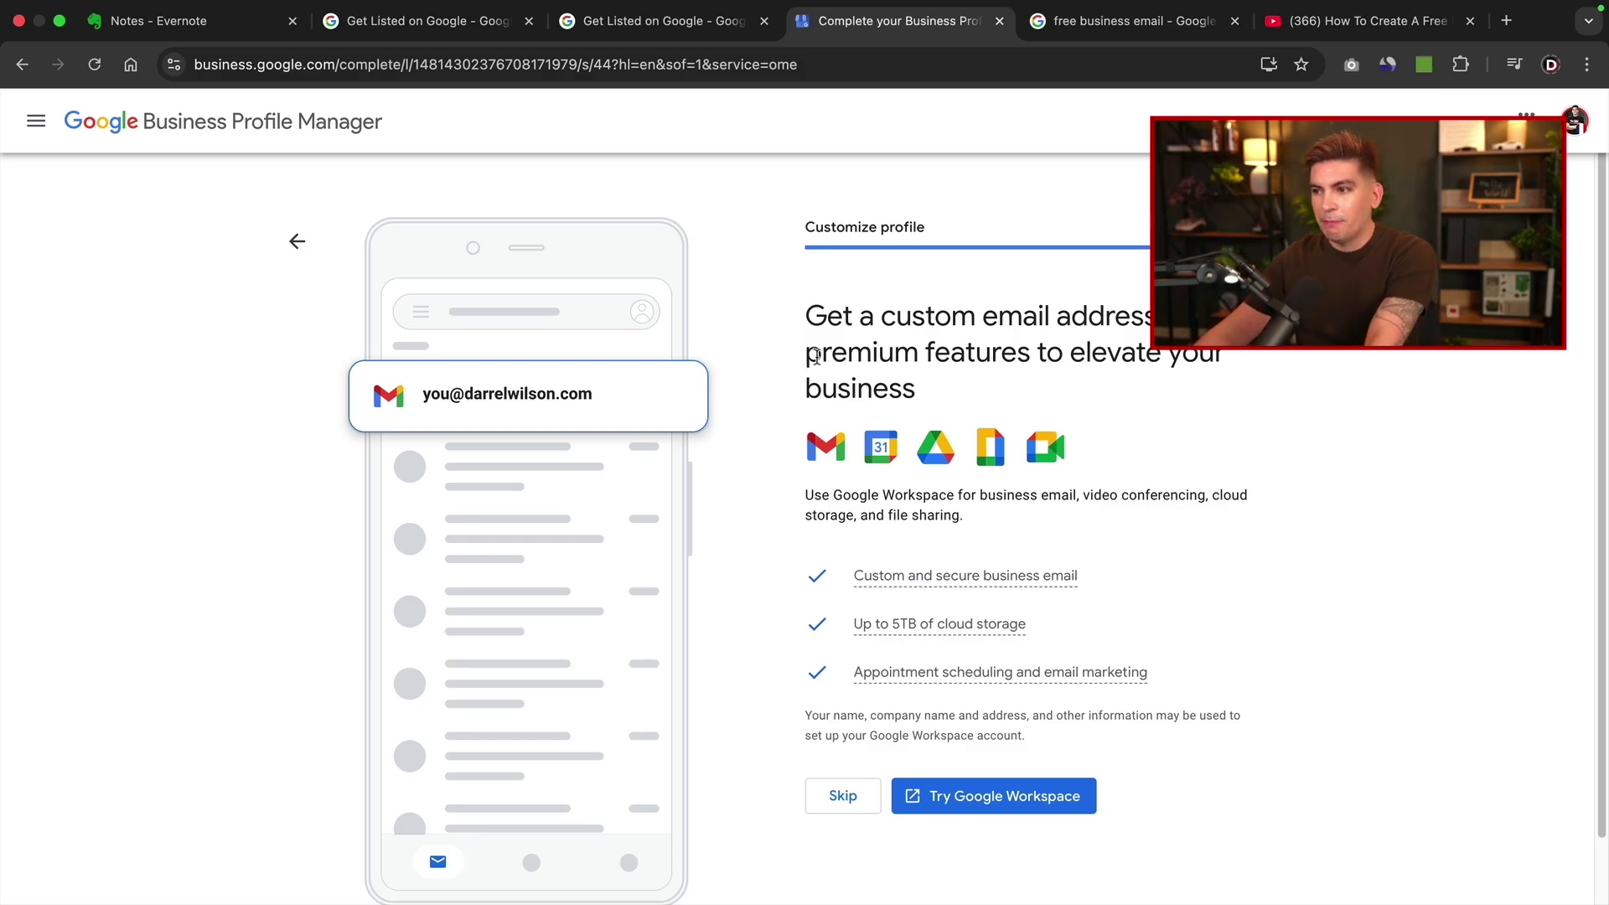
Skip the Google Workspace email offer and continue to the Pattys Design Studio profile in Search.
click(843, 795)
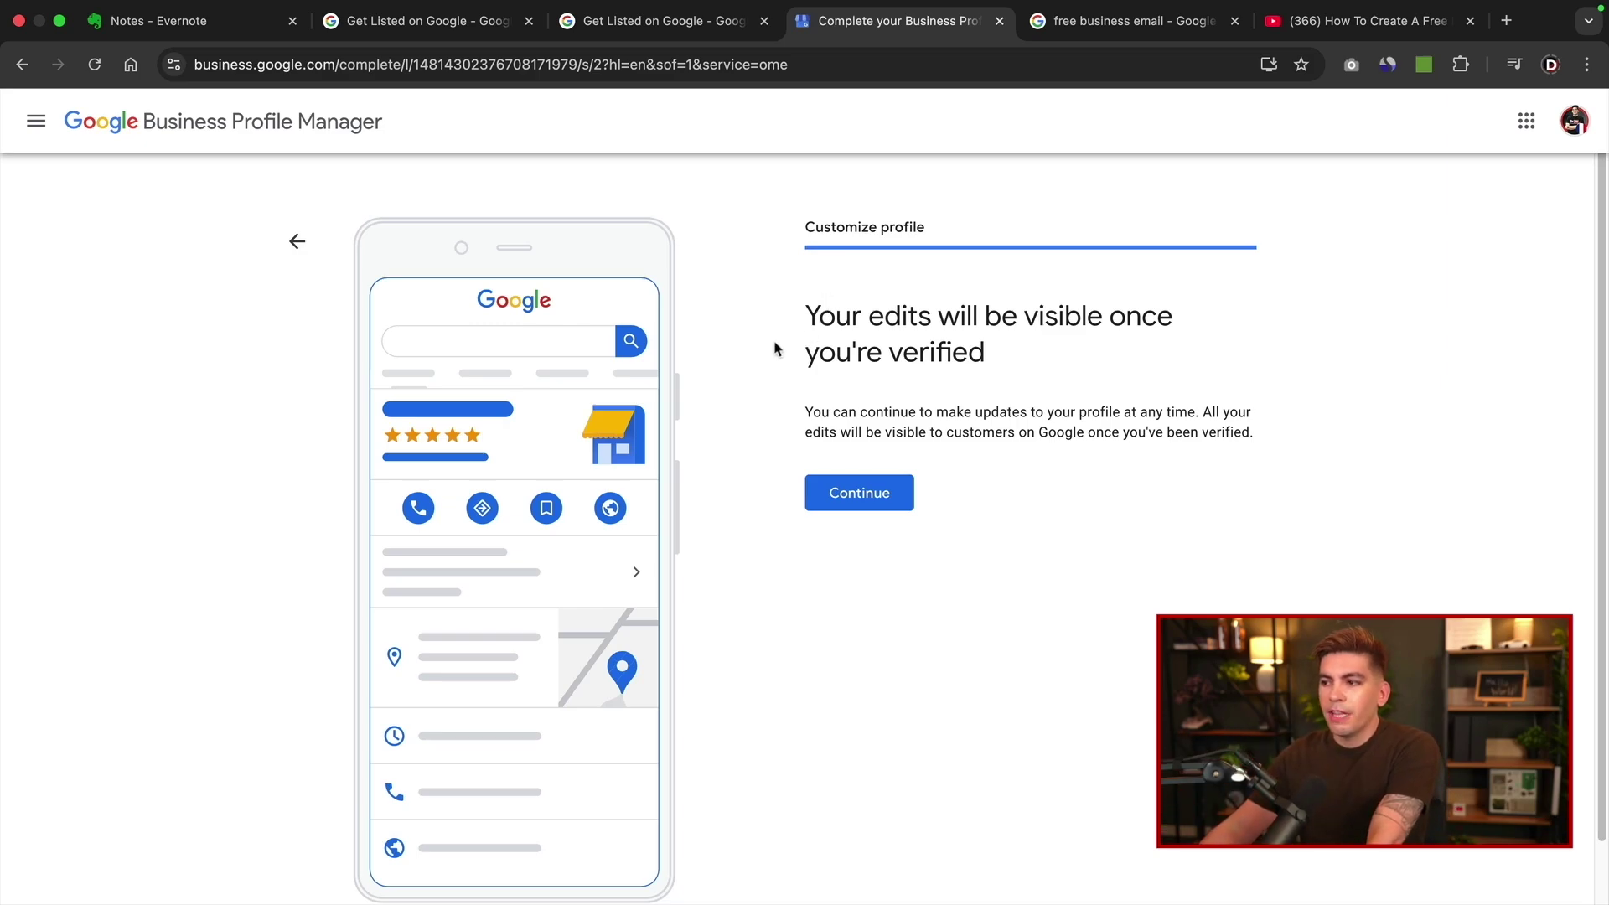
click(868, 496)
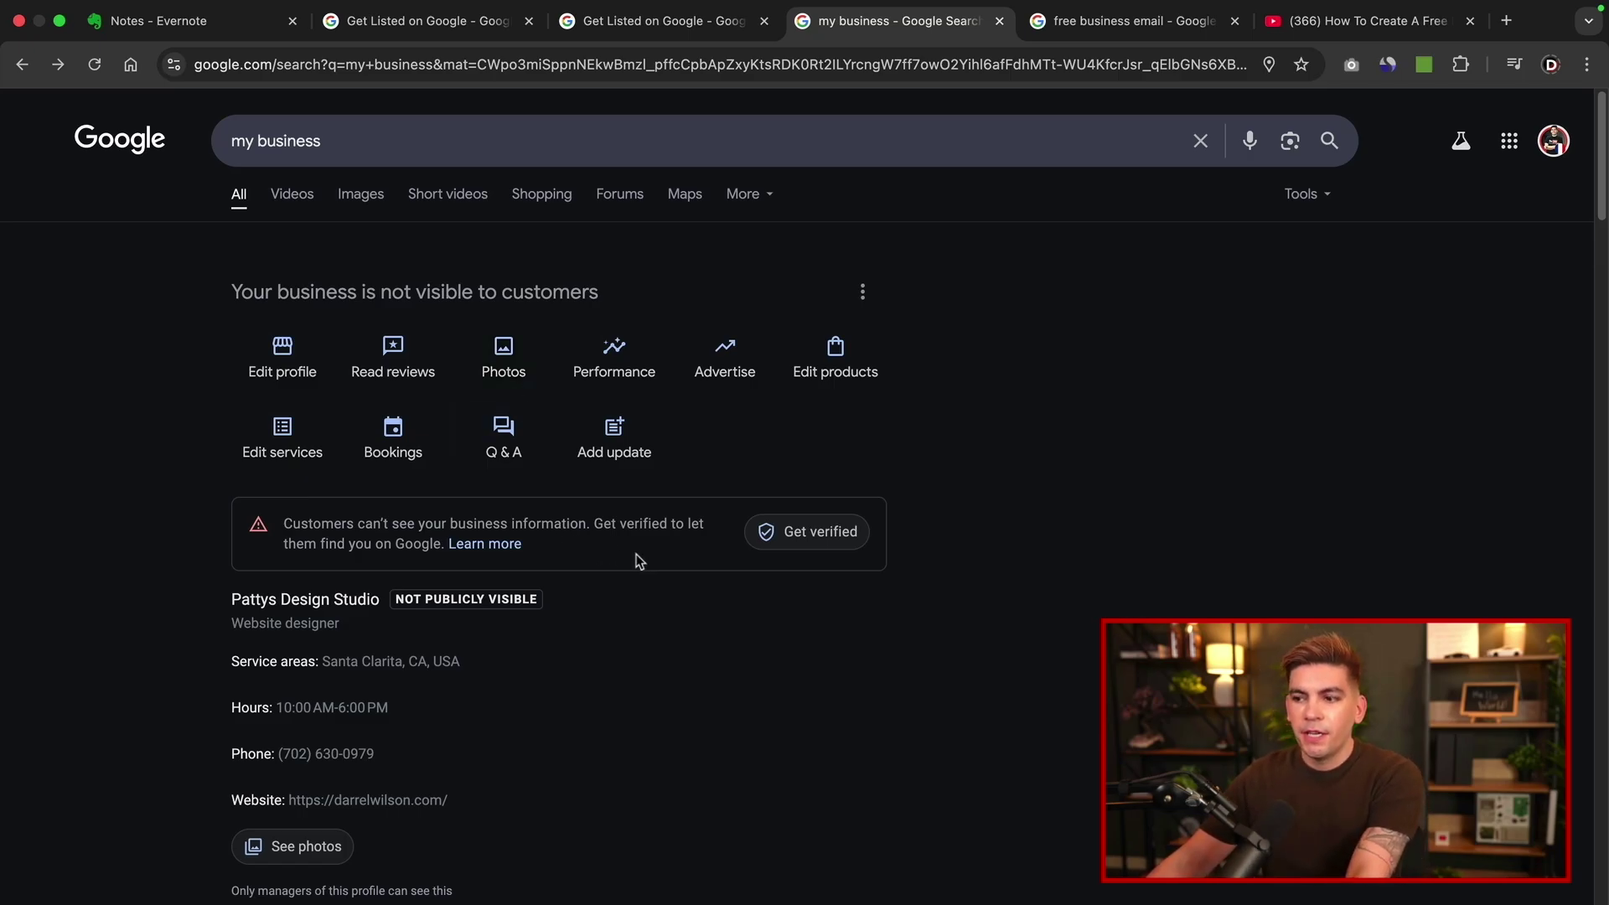
Start verification with Get verified and look over the mailing address form.
click(817, 542)
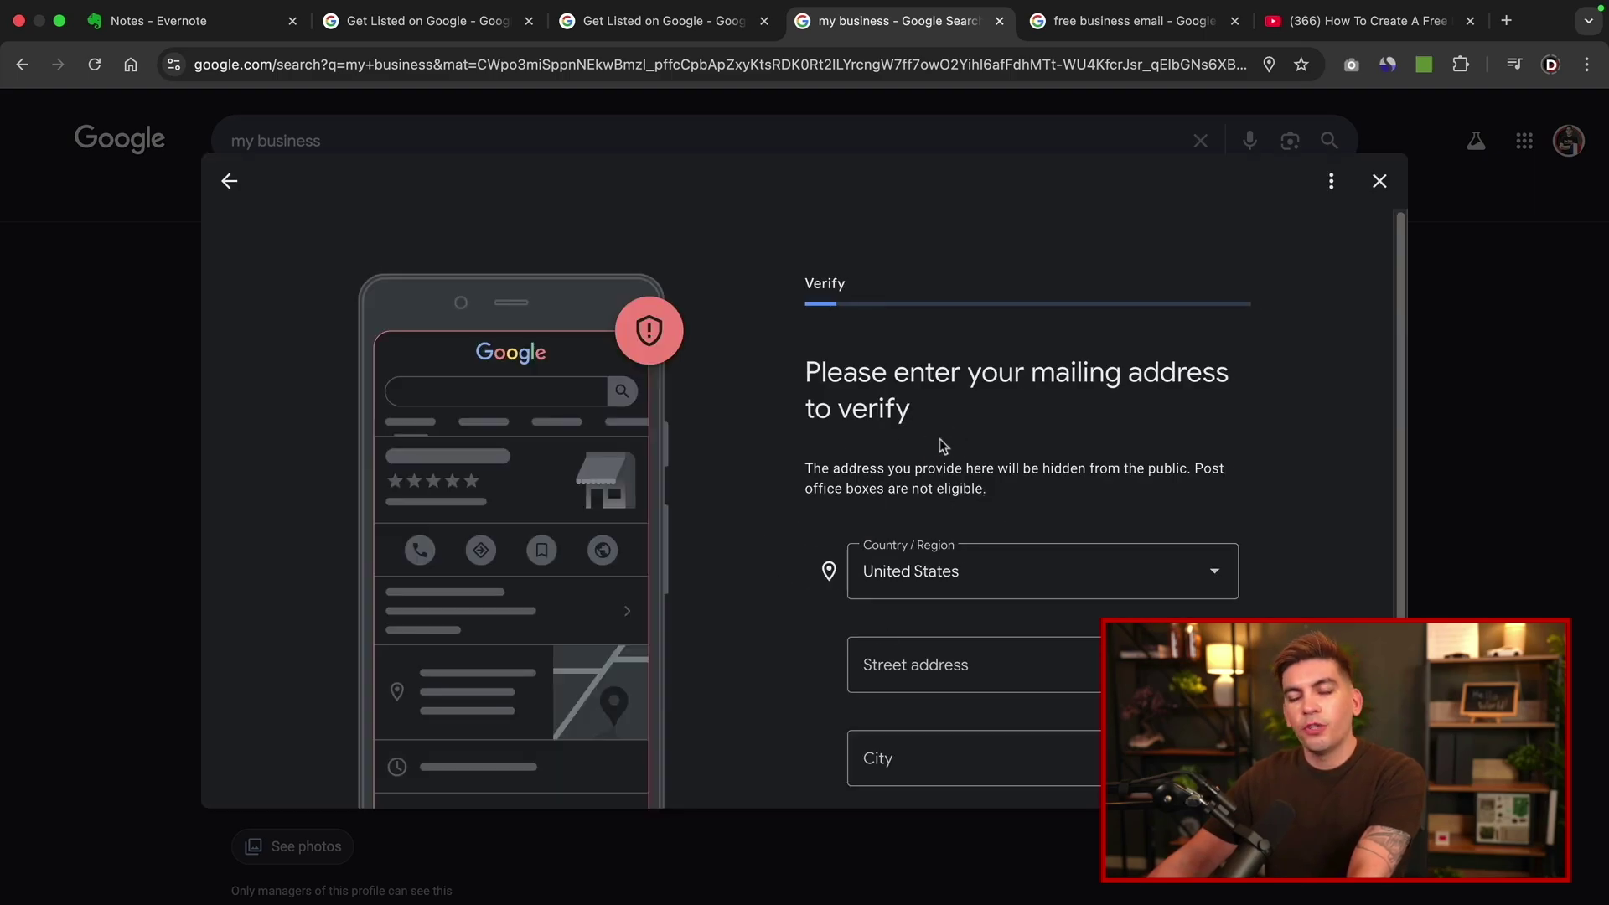
scroll(930, 580, down, 3)
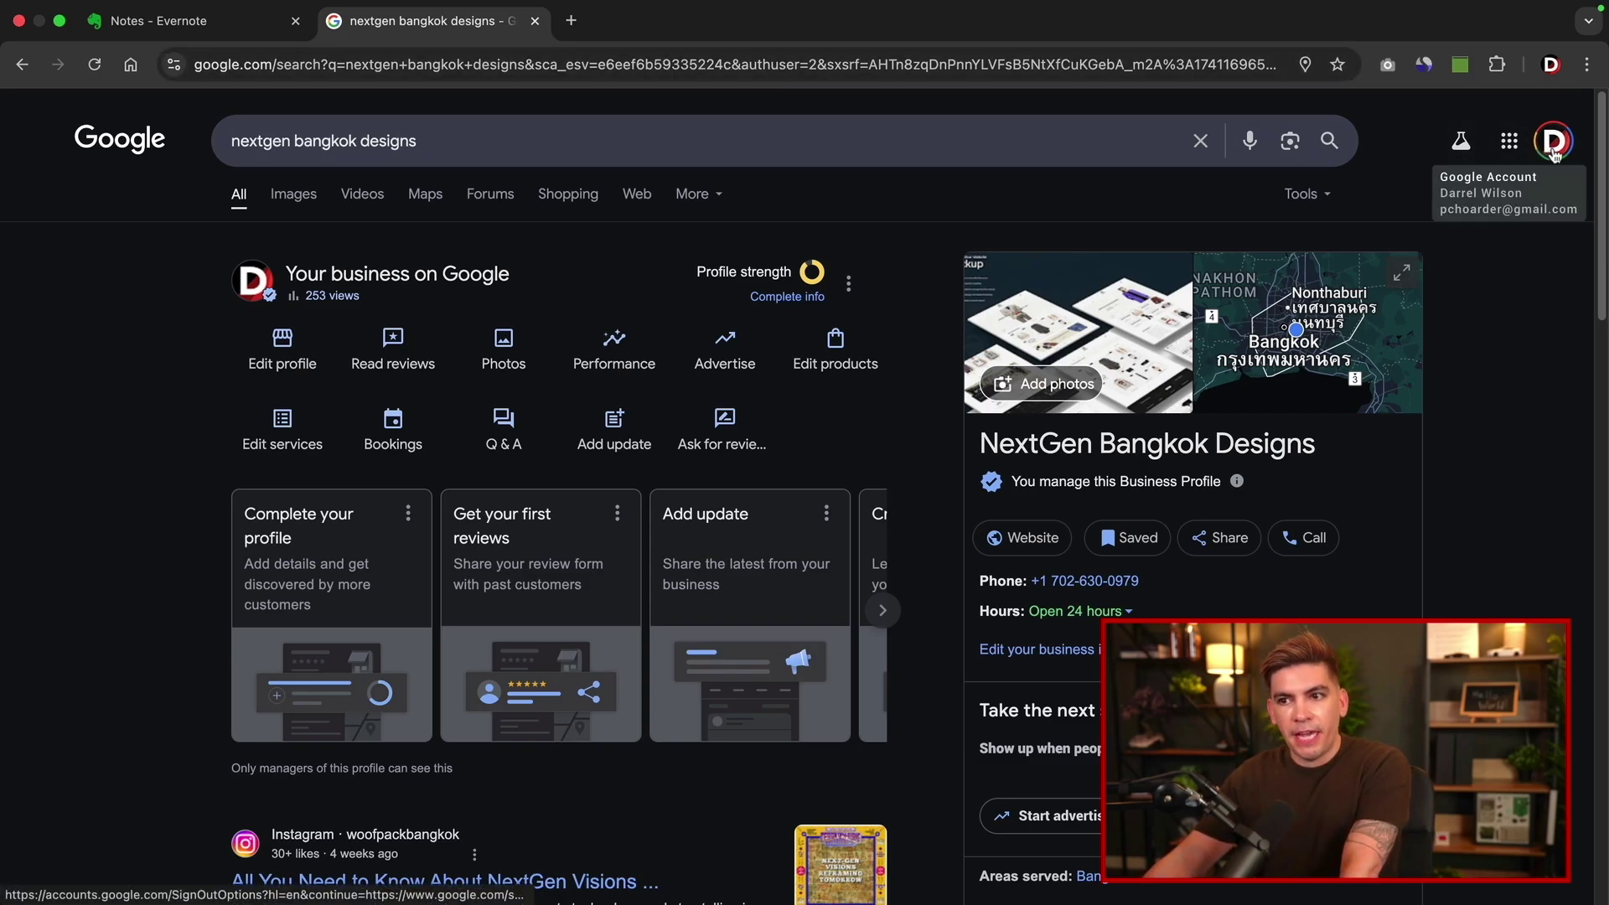
drag(450, 141, 218, 145)
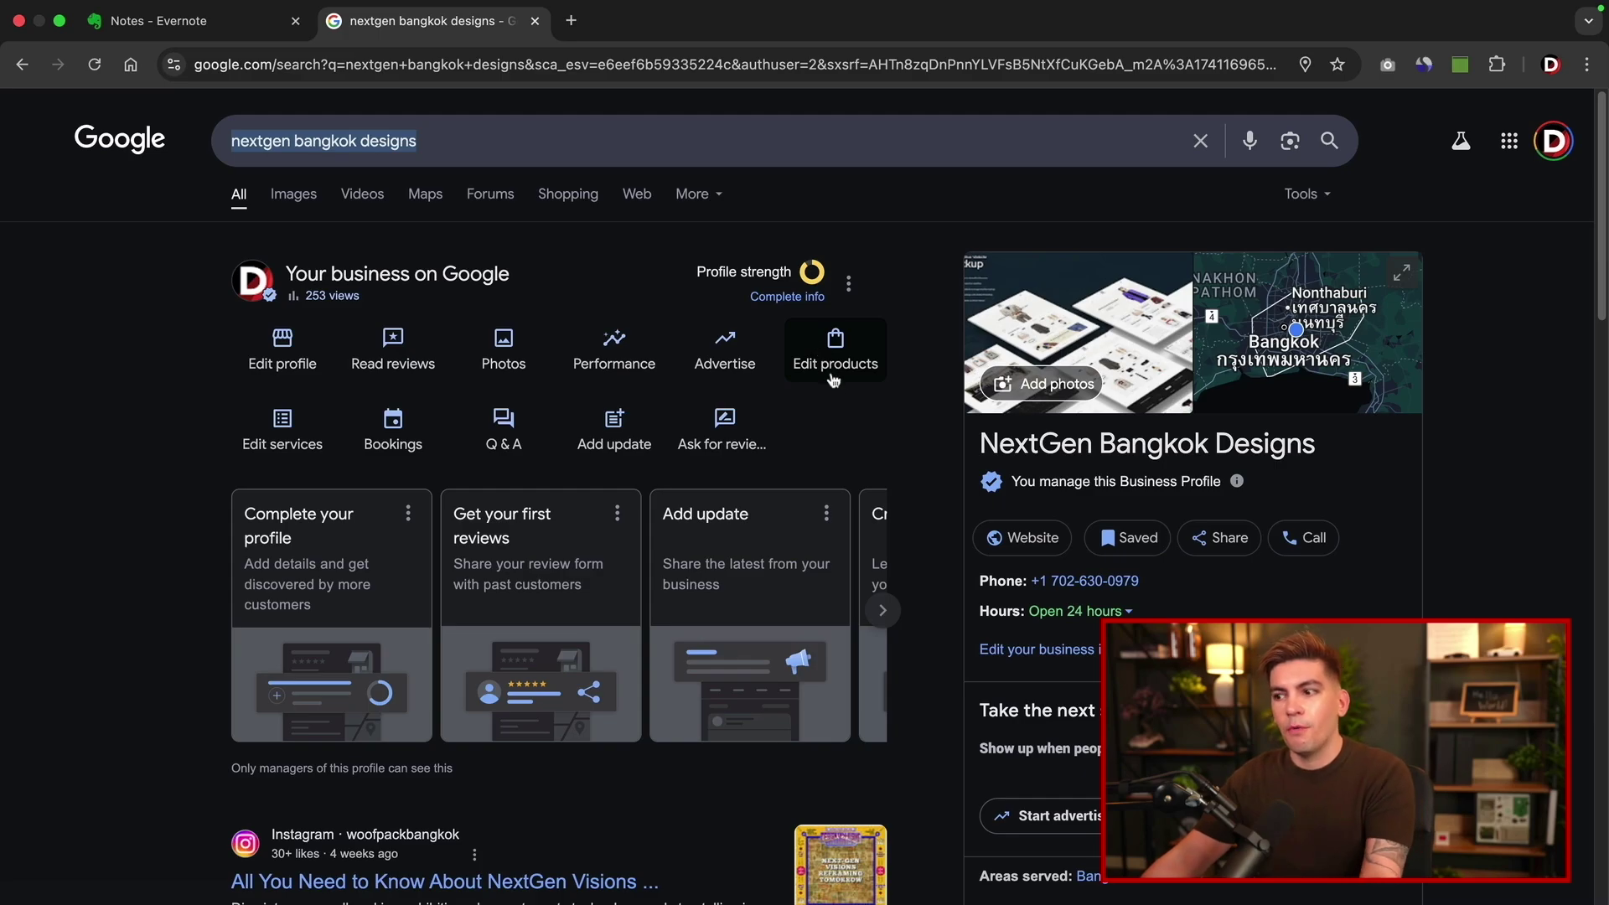
scroll(934, 440, down, 2)
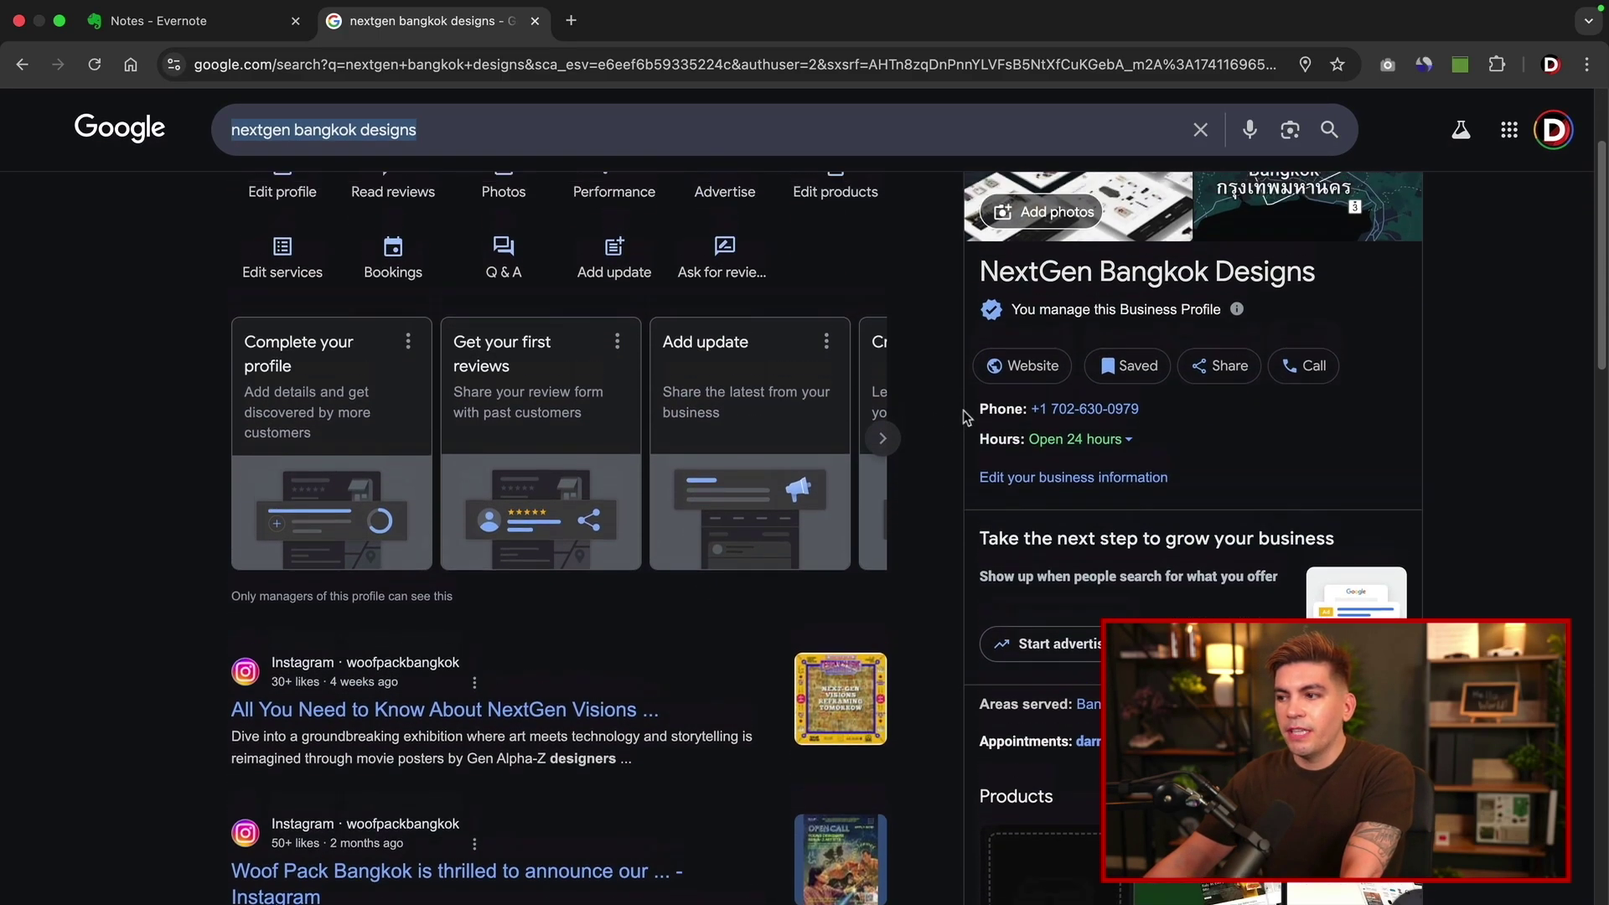
scroll(968, 417, up, 2)
click(1129, 317)
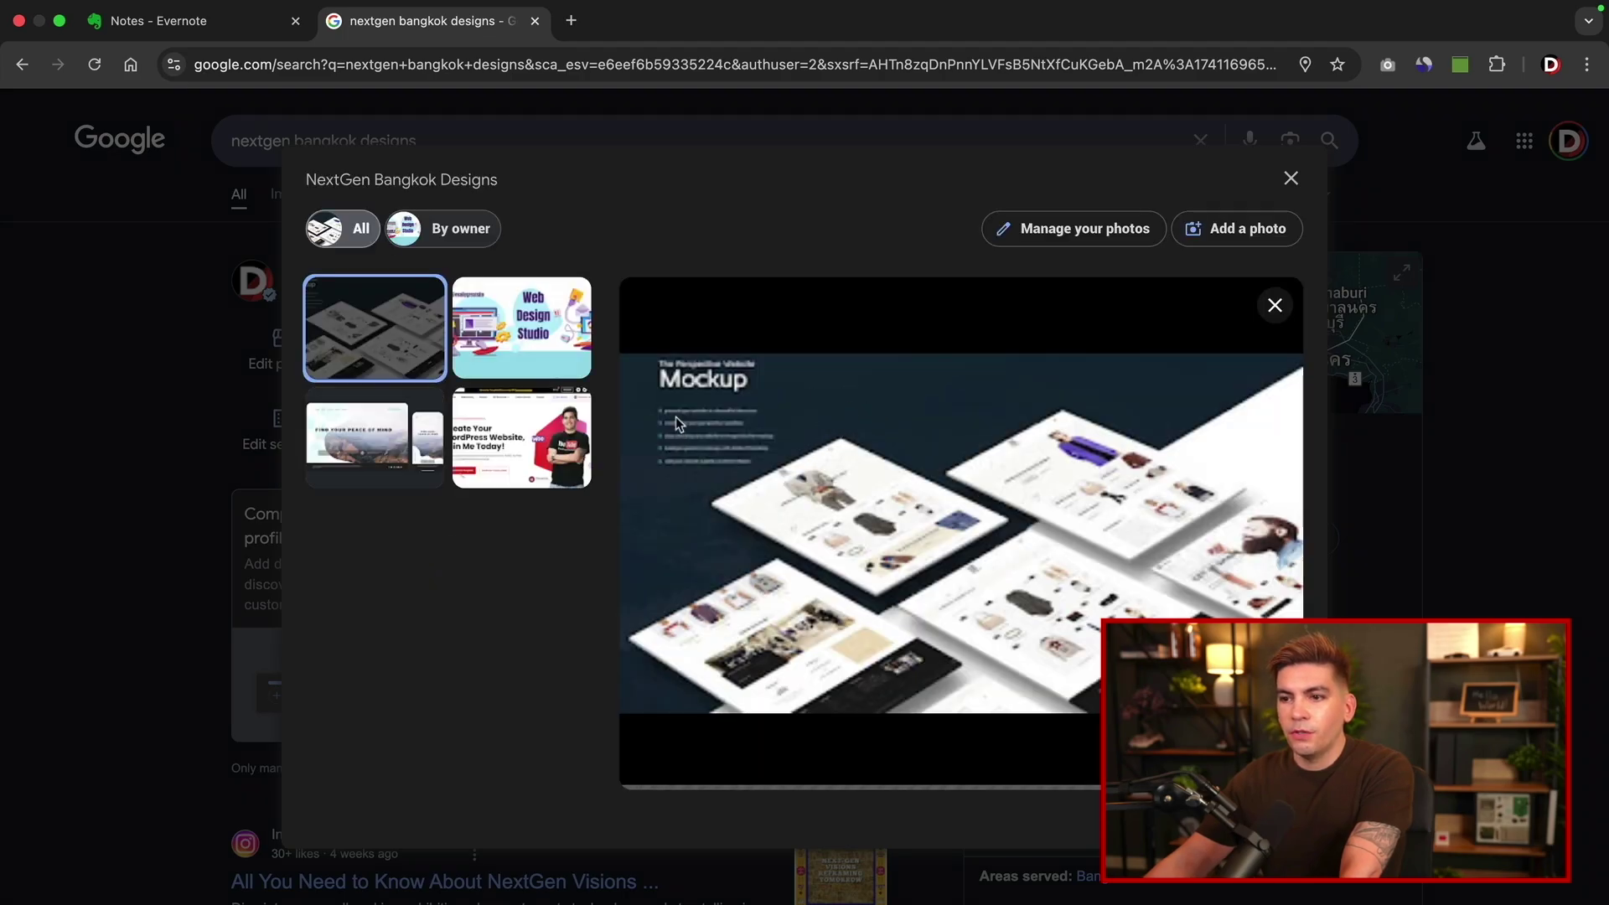
click(498, 337)
click(496, 442)
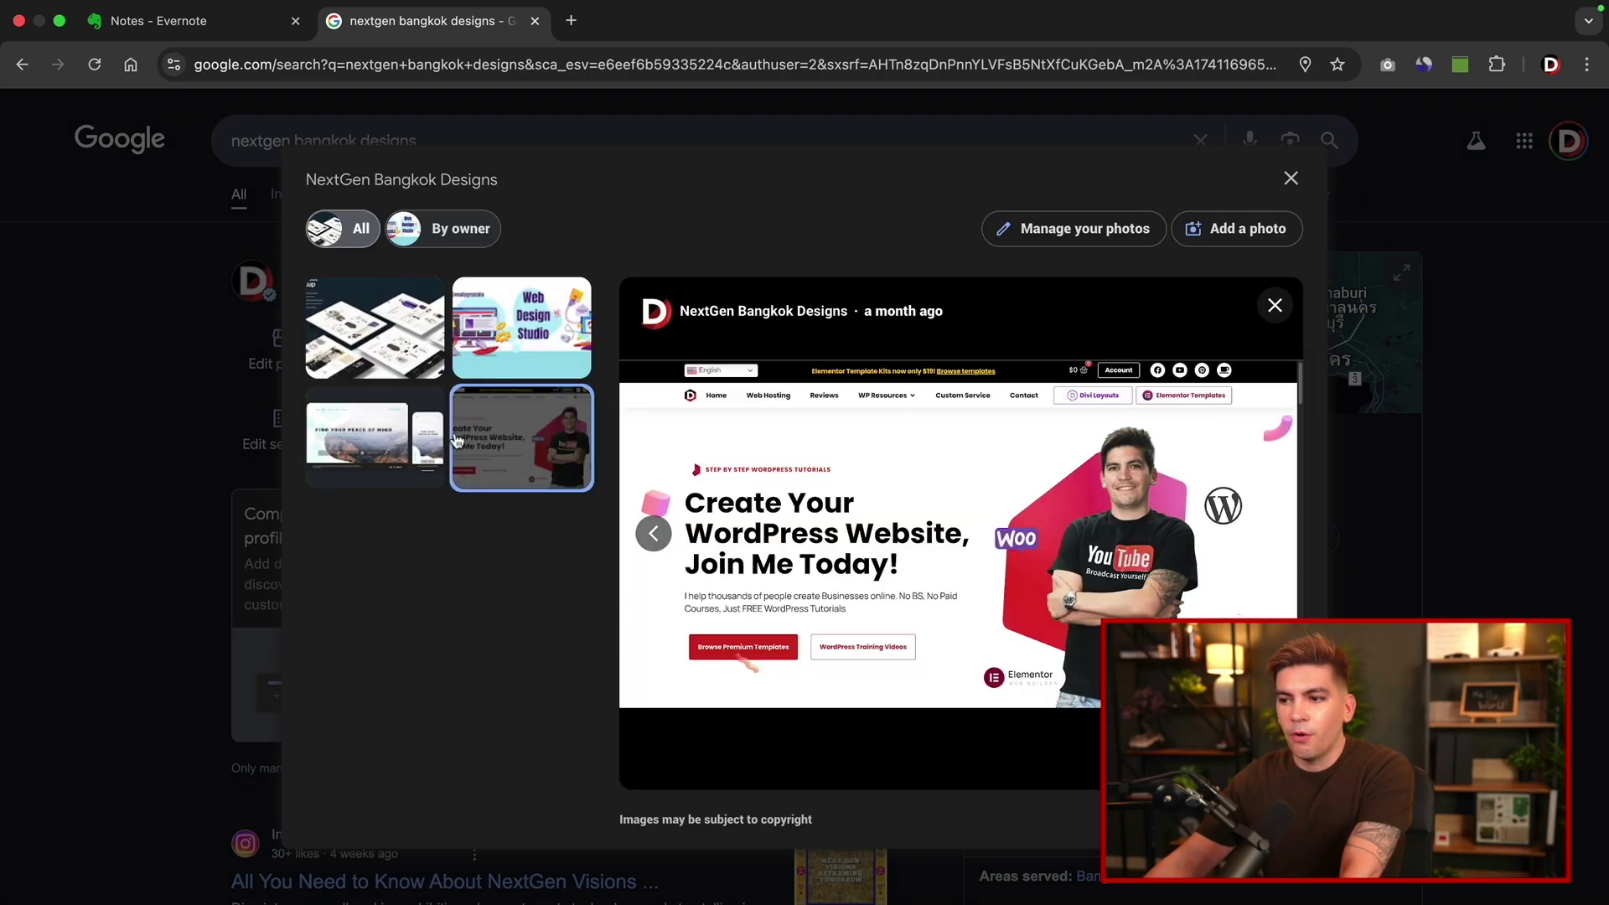
click(399, 438)
click(506, 415)
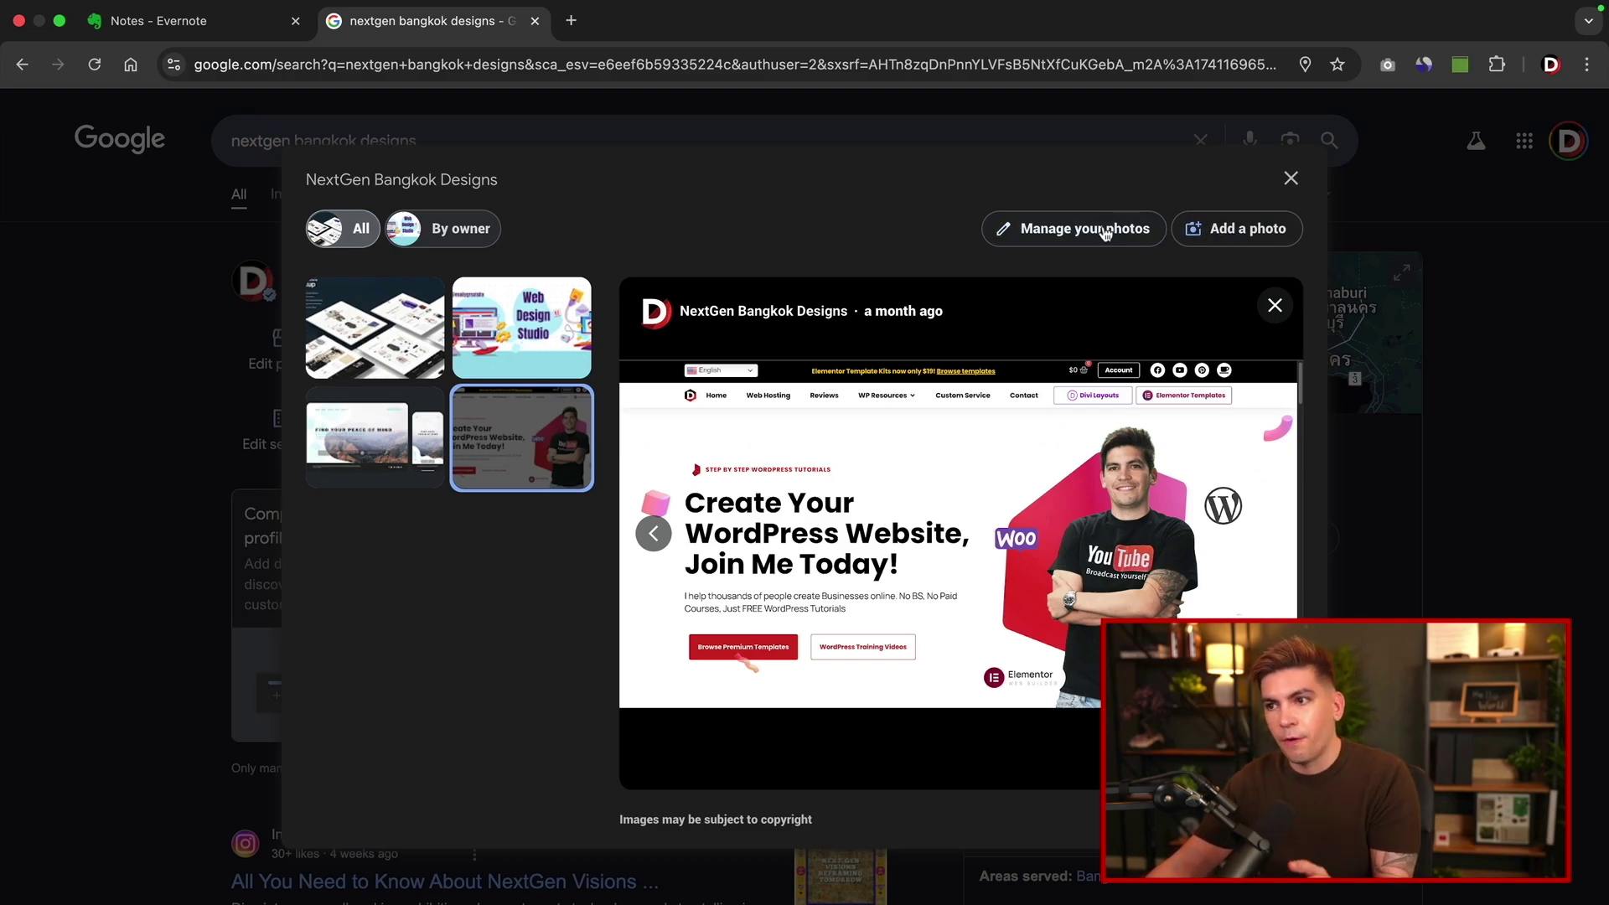
click(1289, 180)
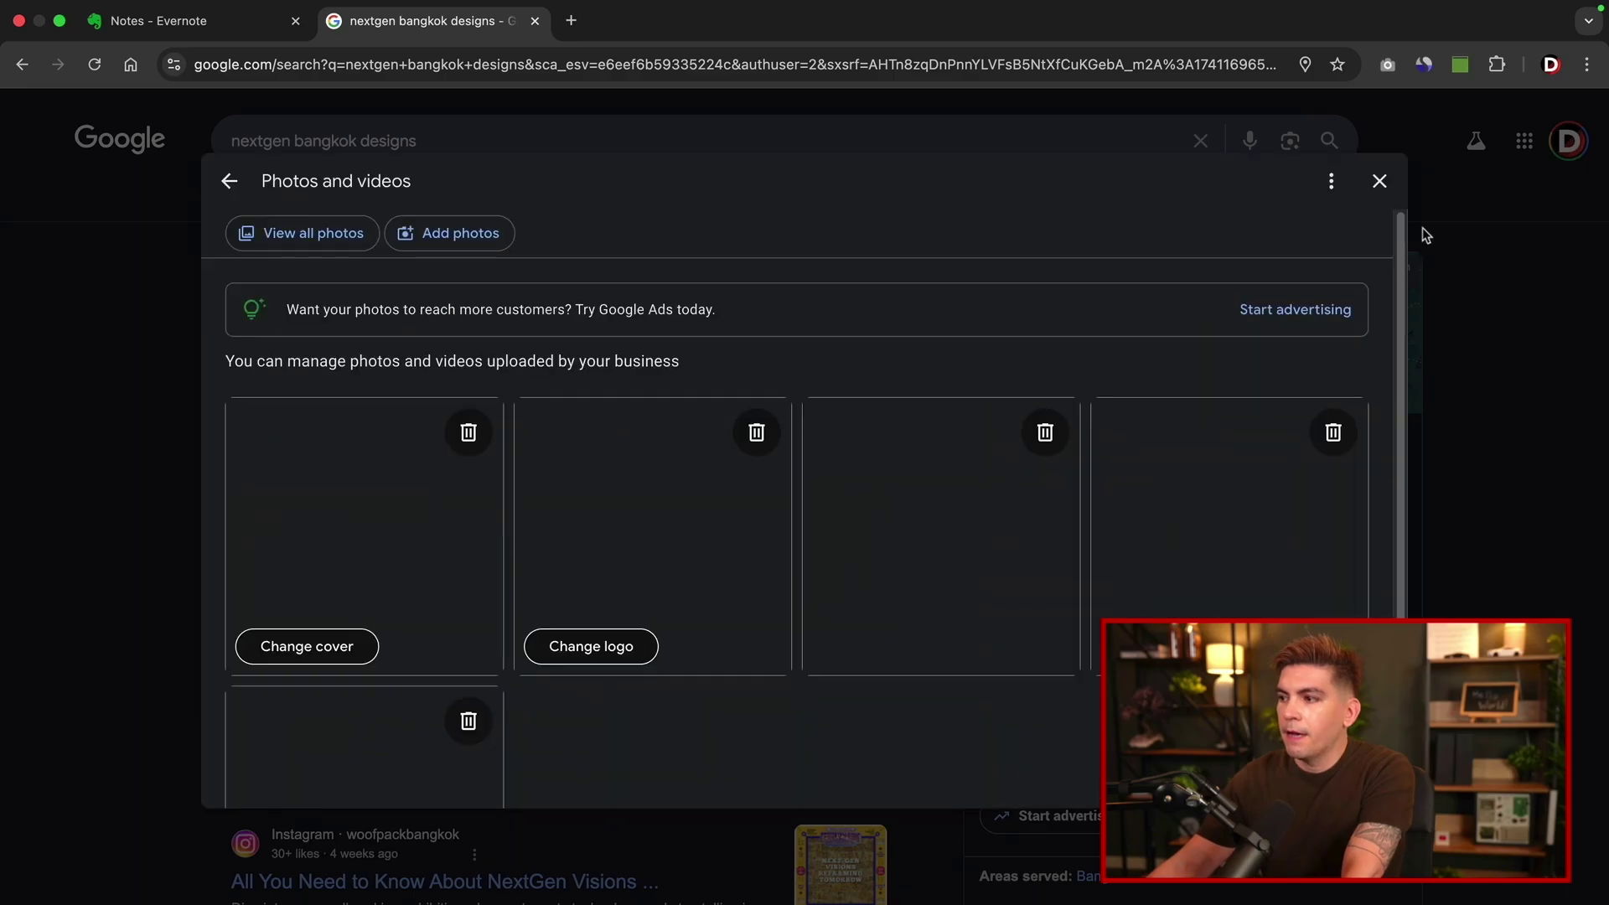
click(1444, 204)
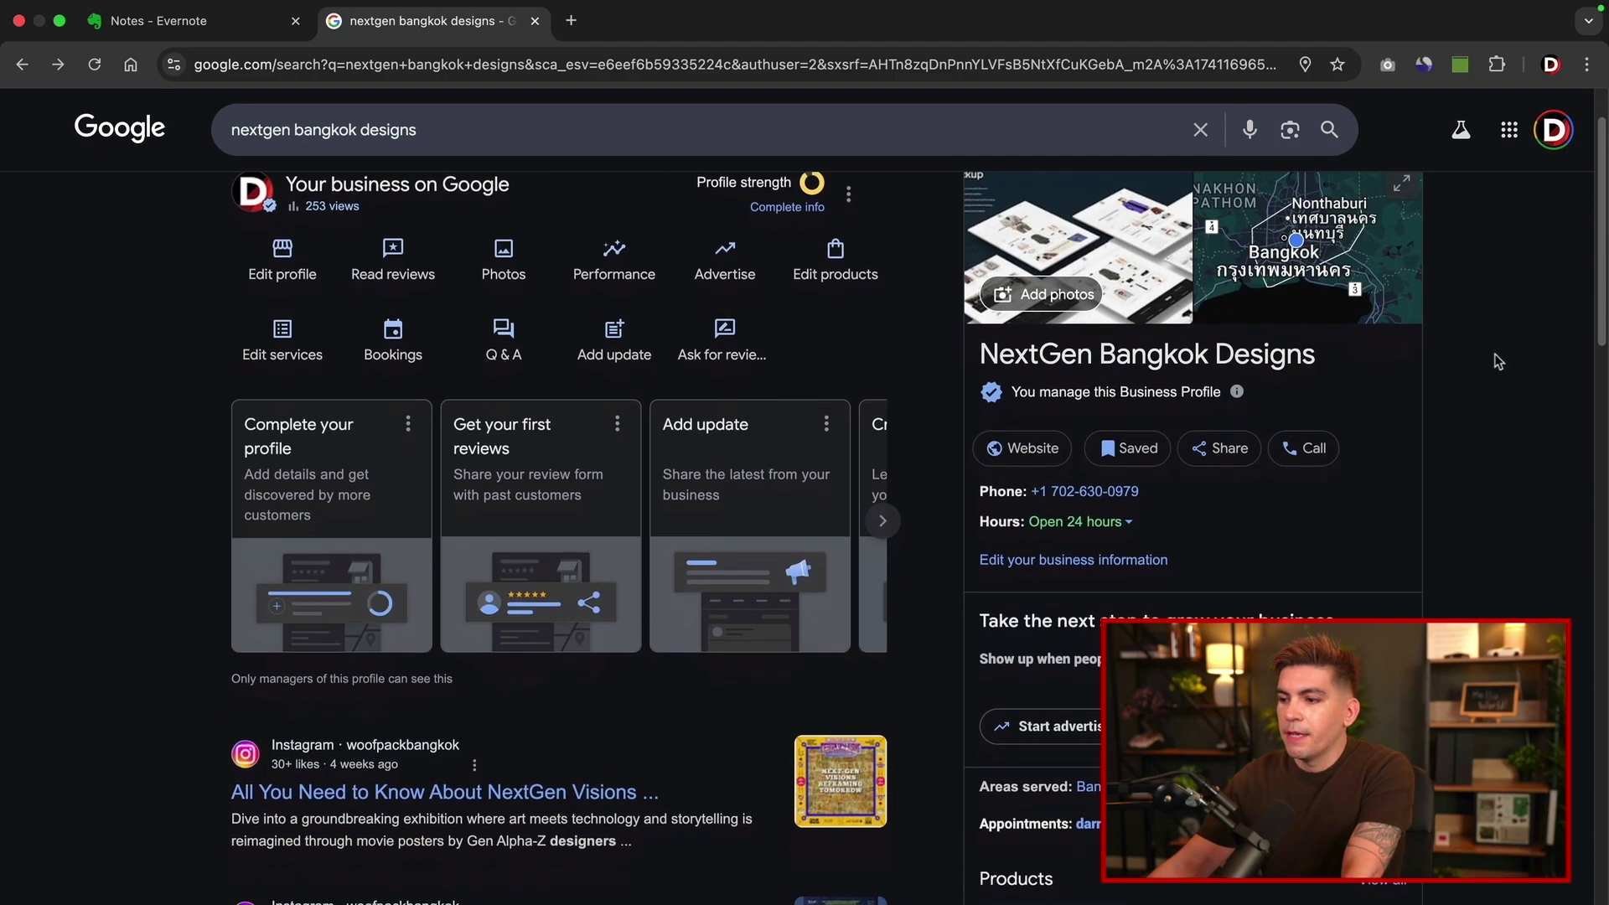
scroll(1488, 356, down, 2)
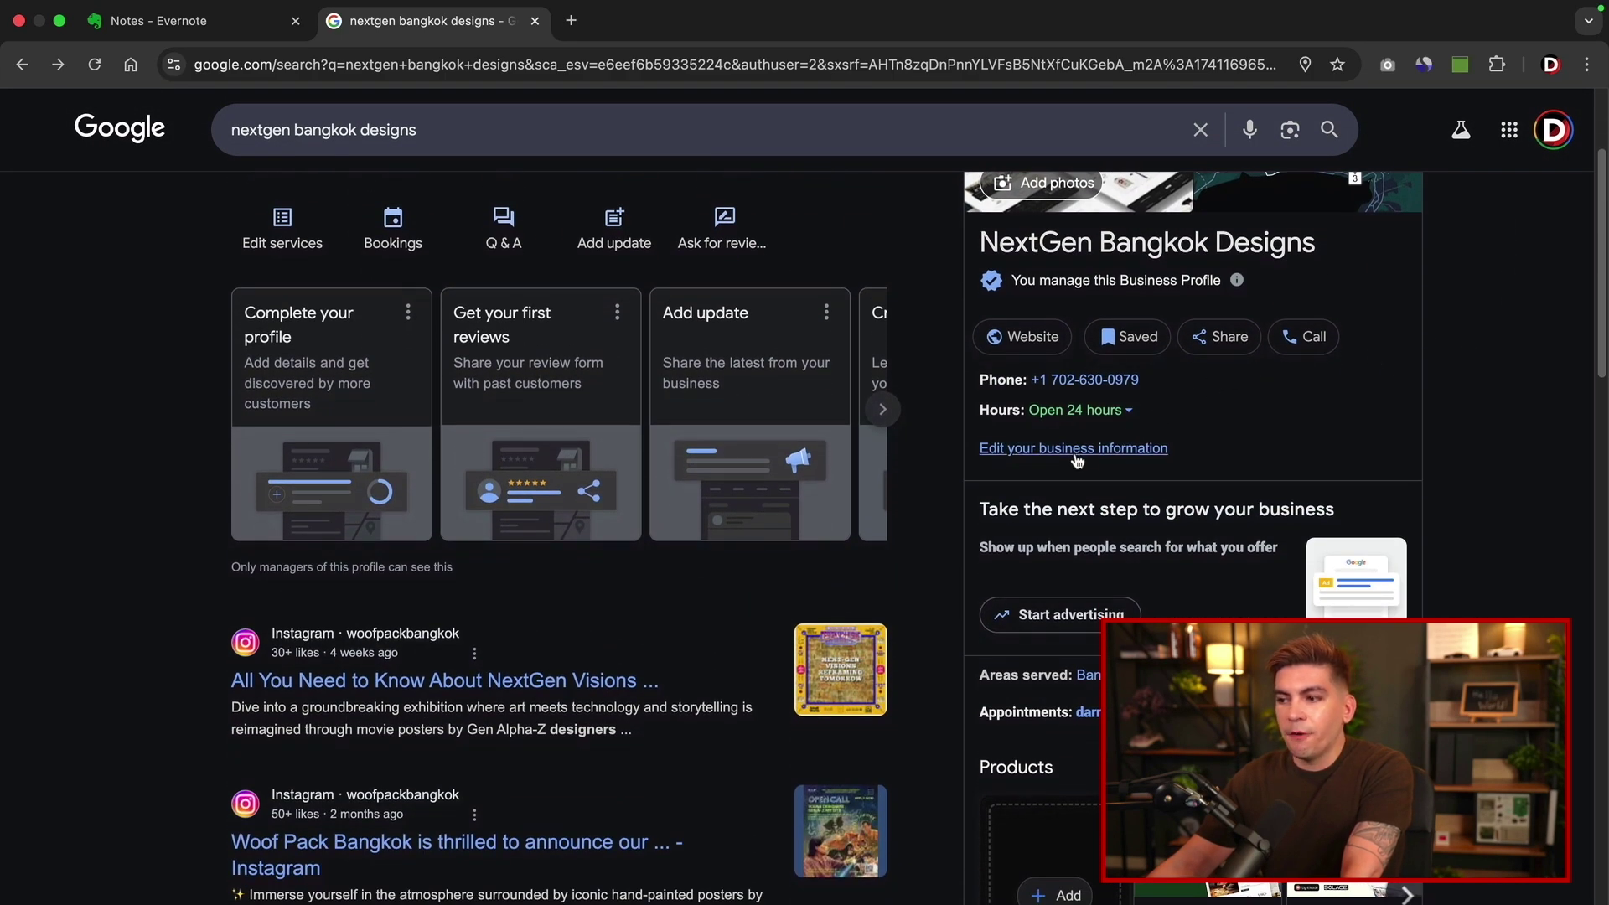
click(1066, 450)
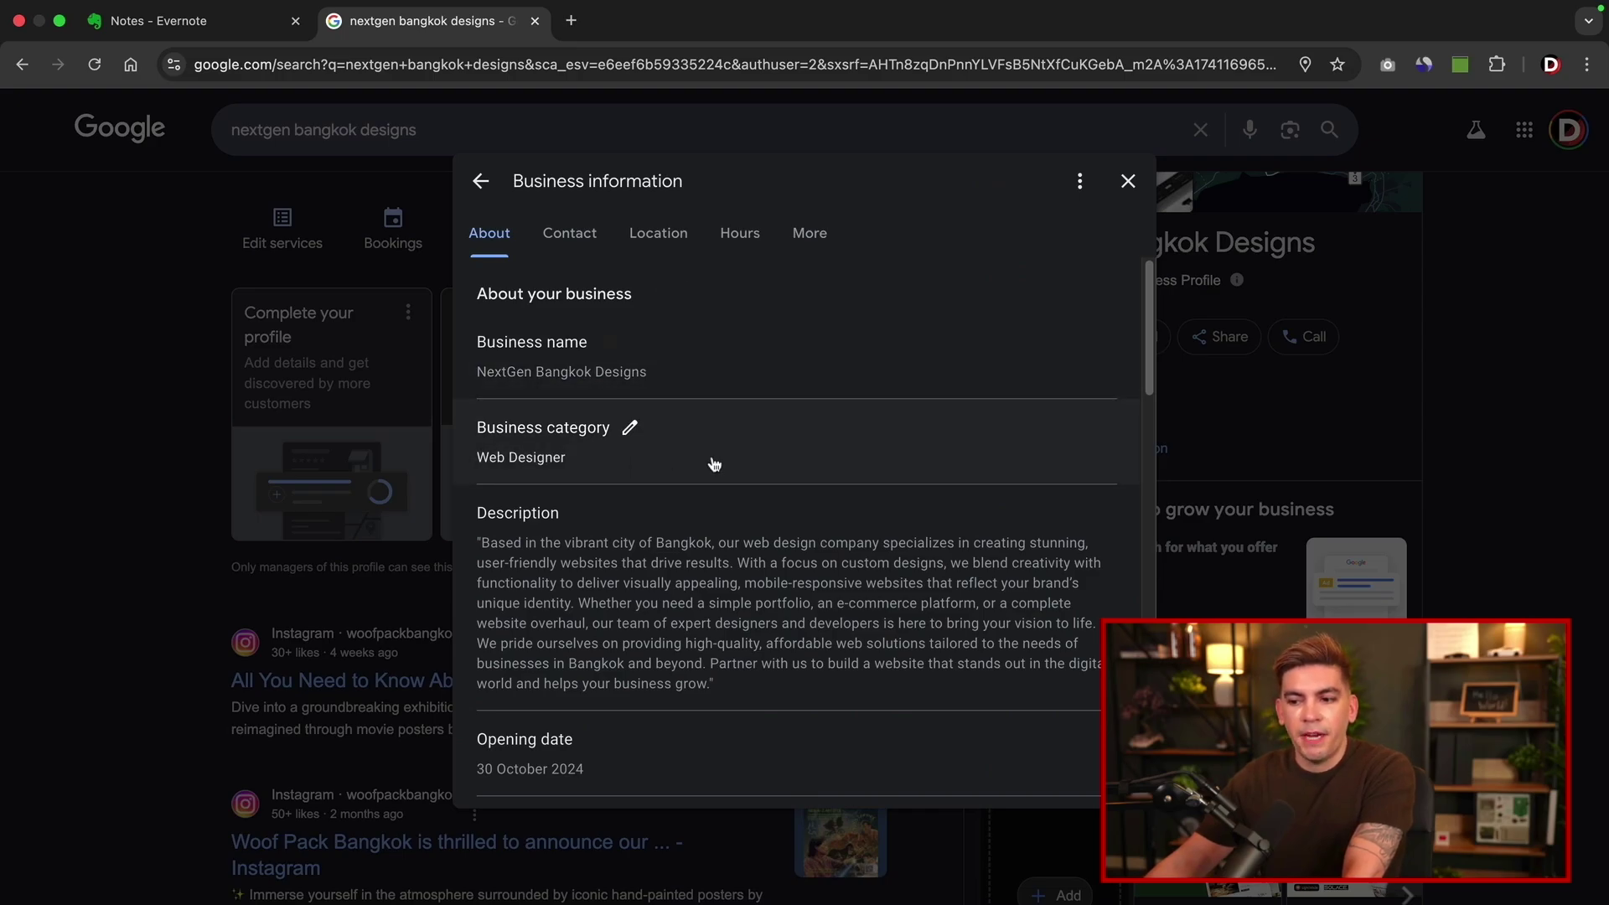
scroll(714, 465, down, 4)
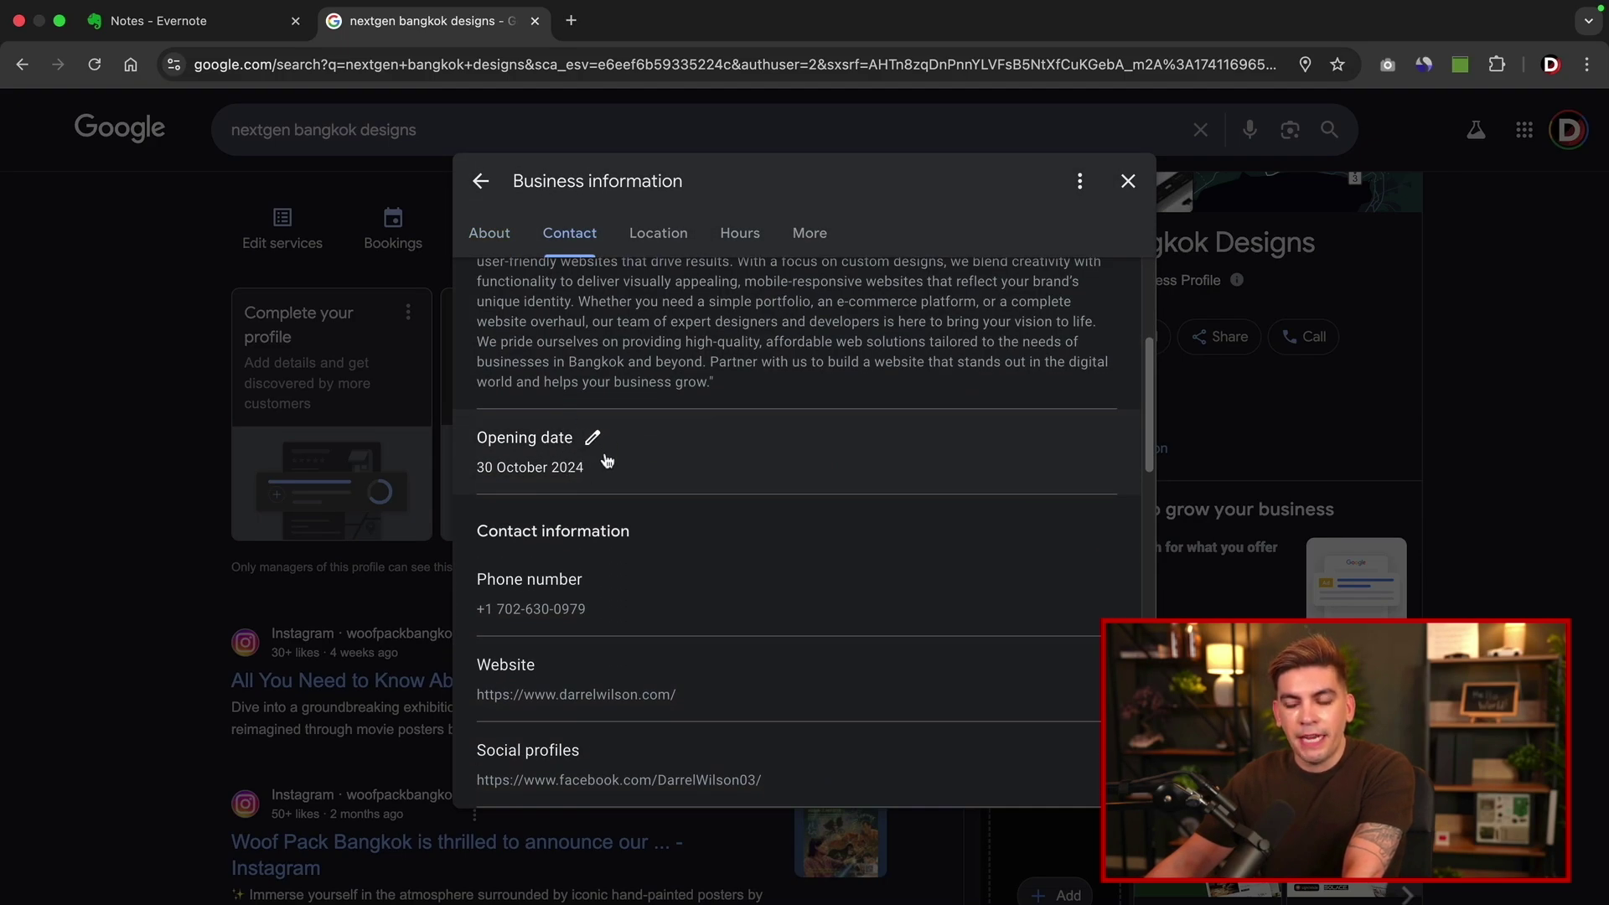
scroll(607, 459, down, 6)
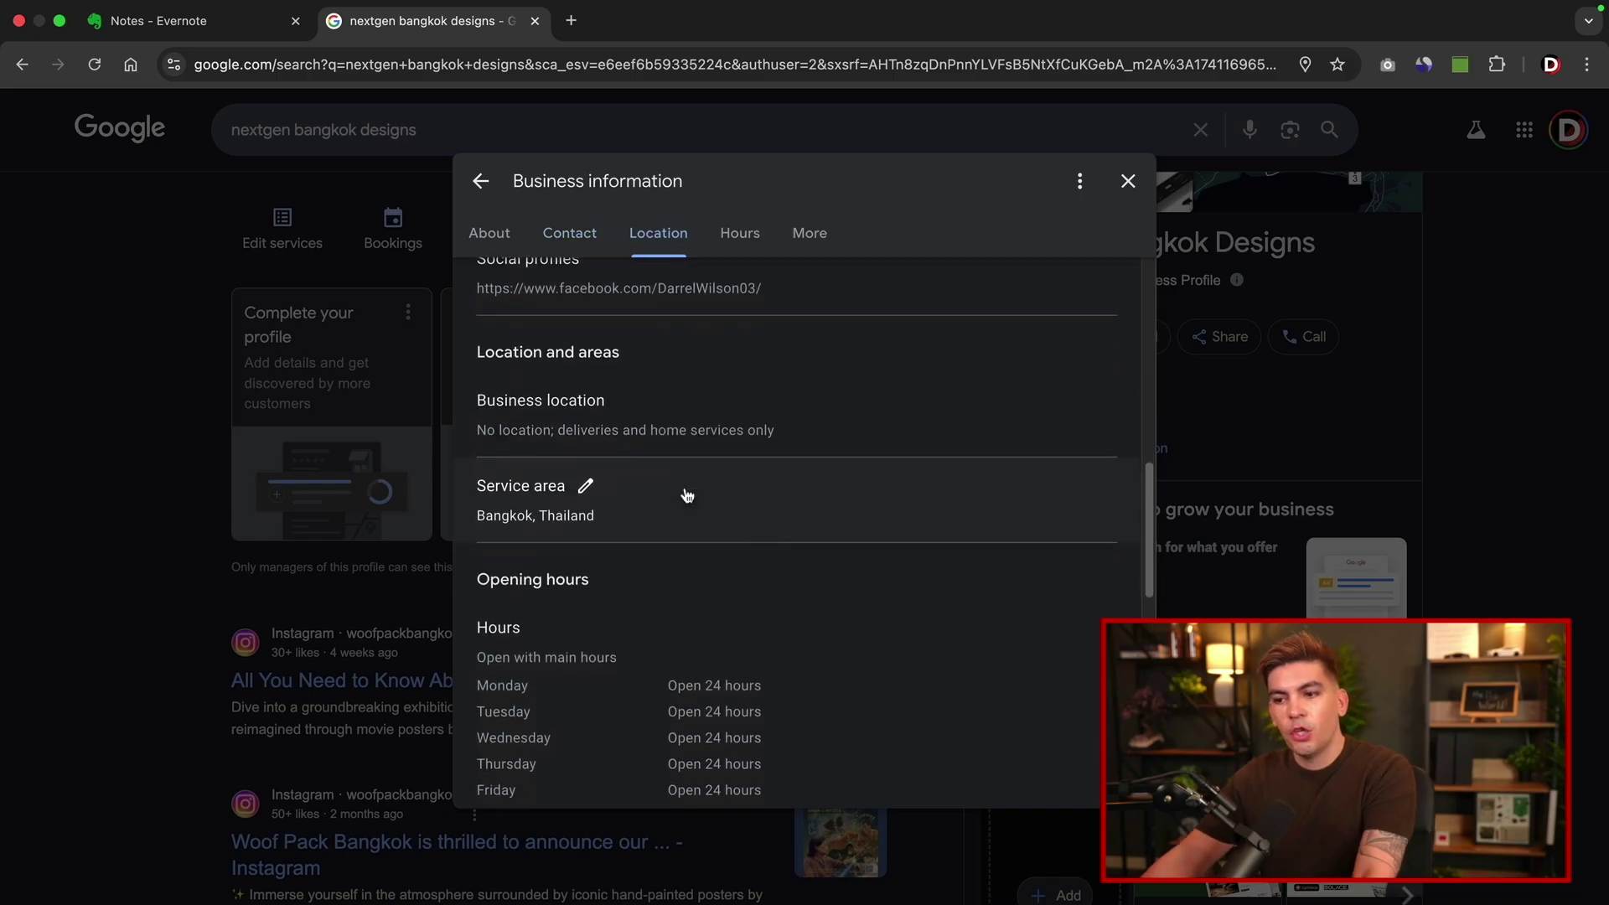
scroll(688, 495, down, 8)
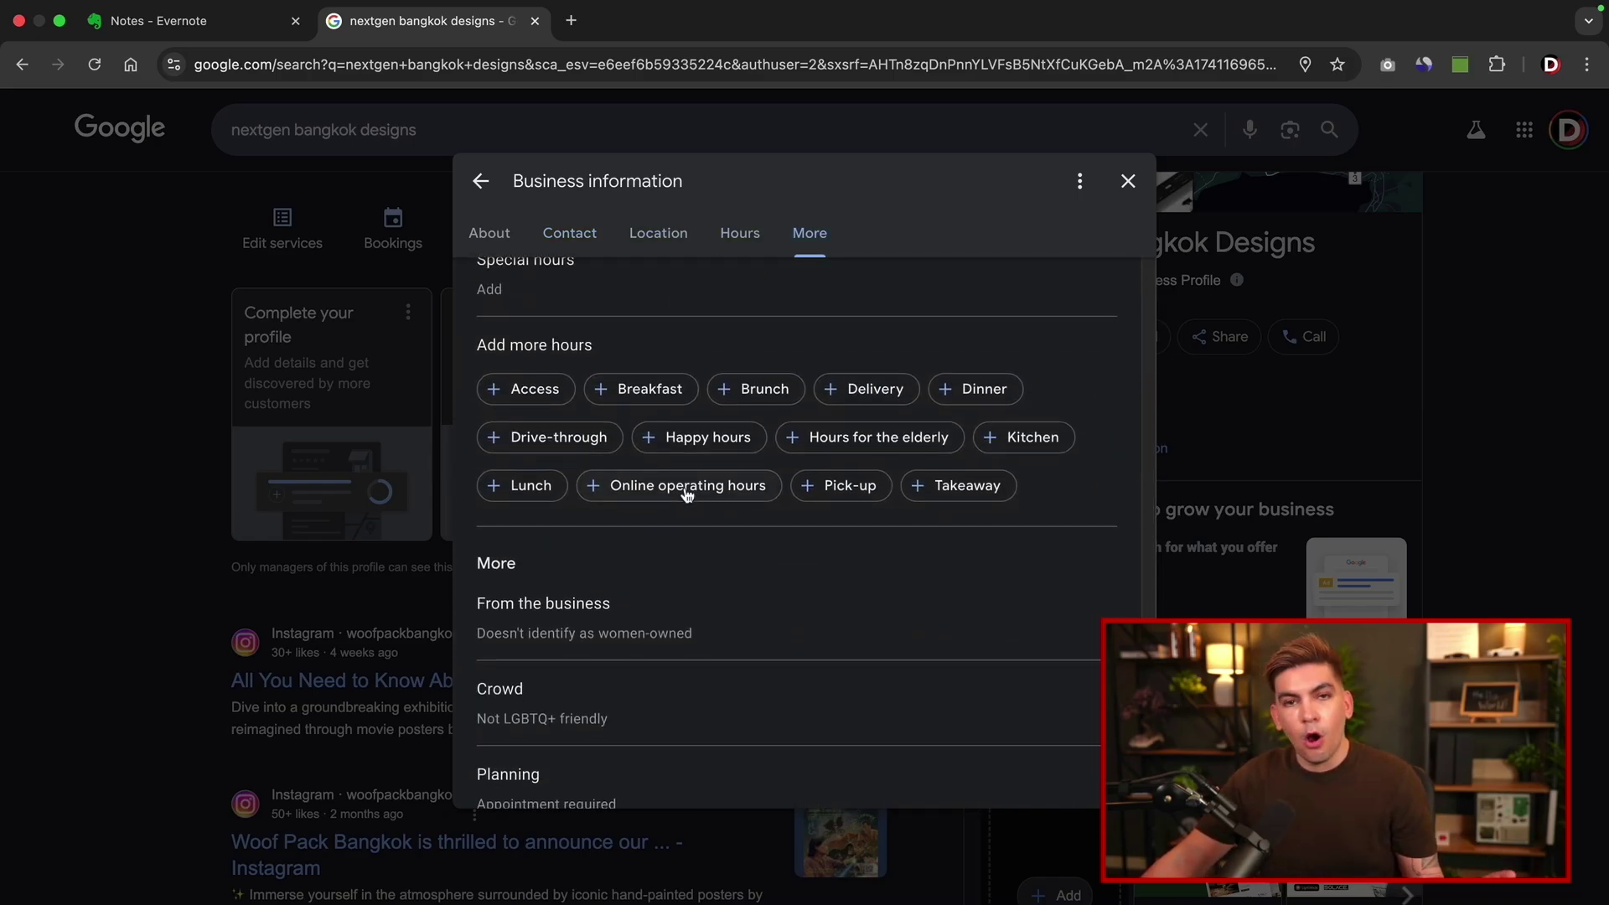
scroll(687, 494, down, 3)
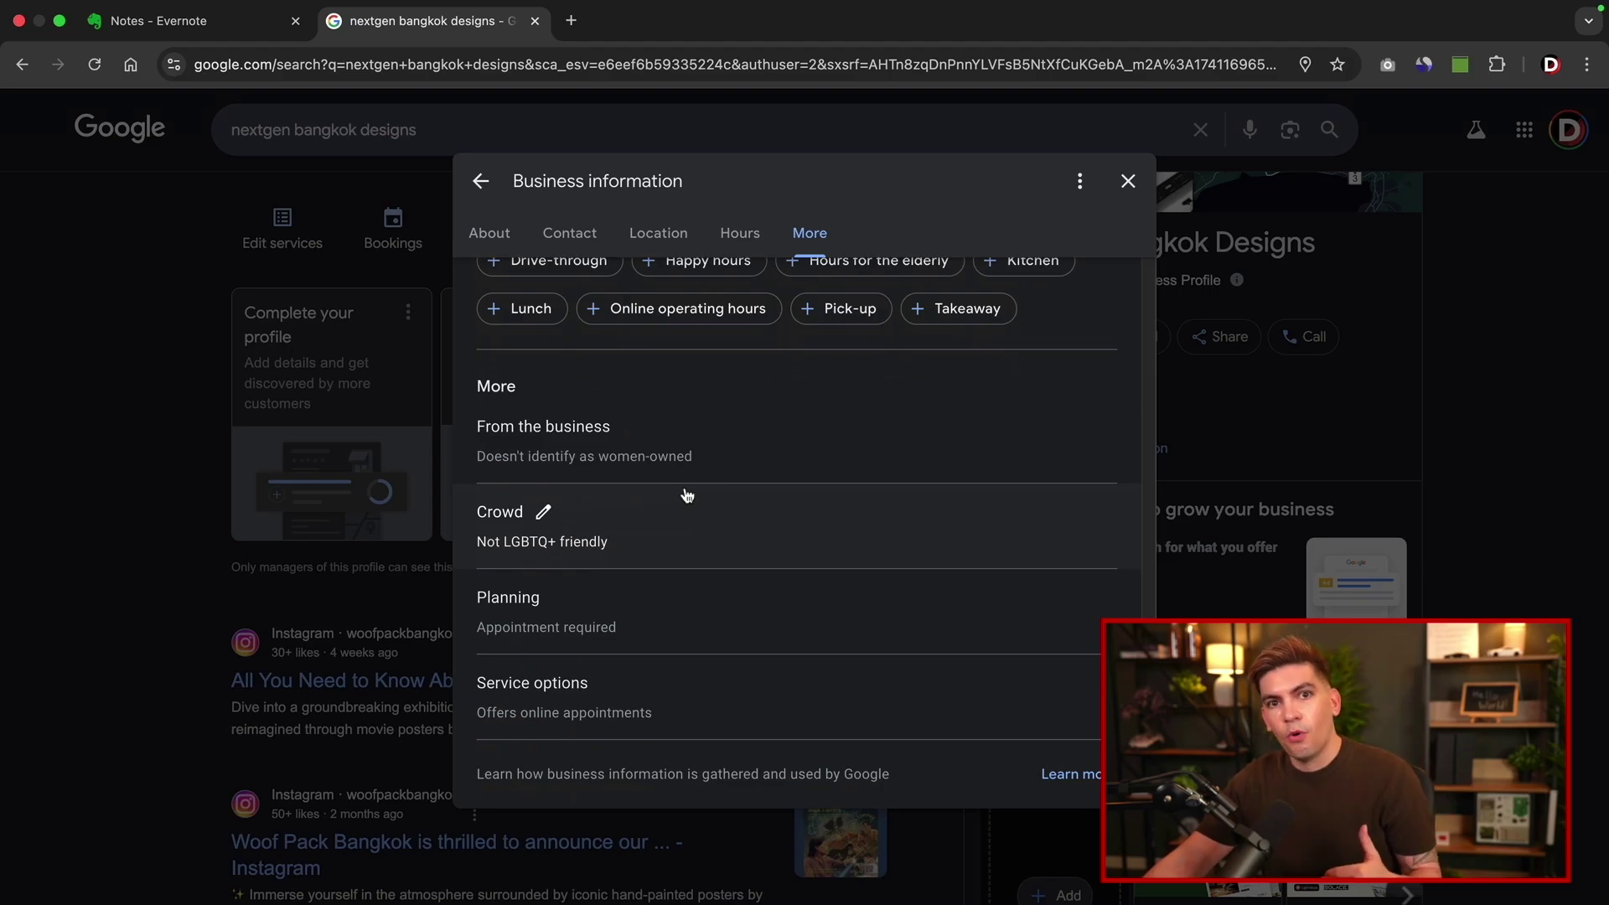
scroll(687, 495, up, 10)
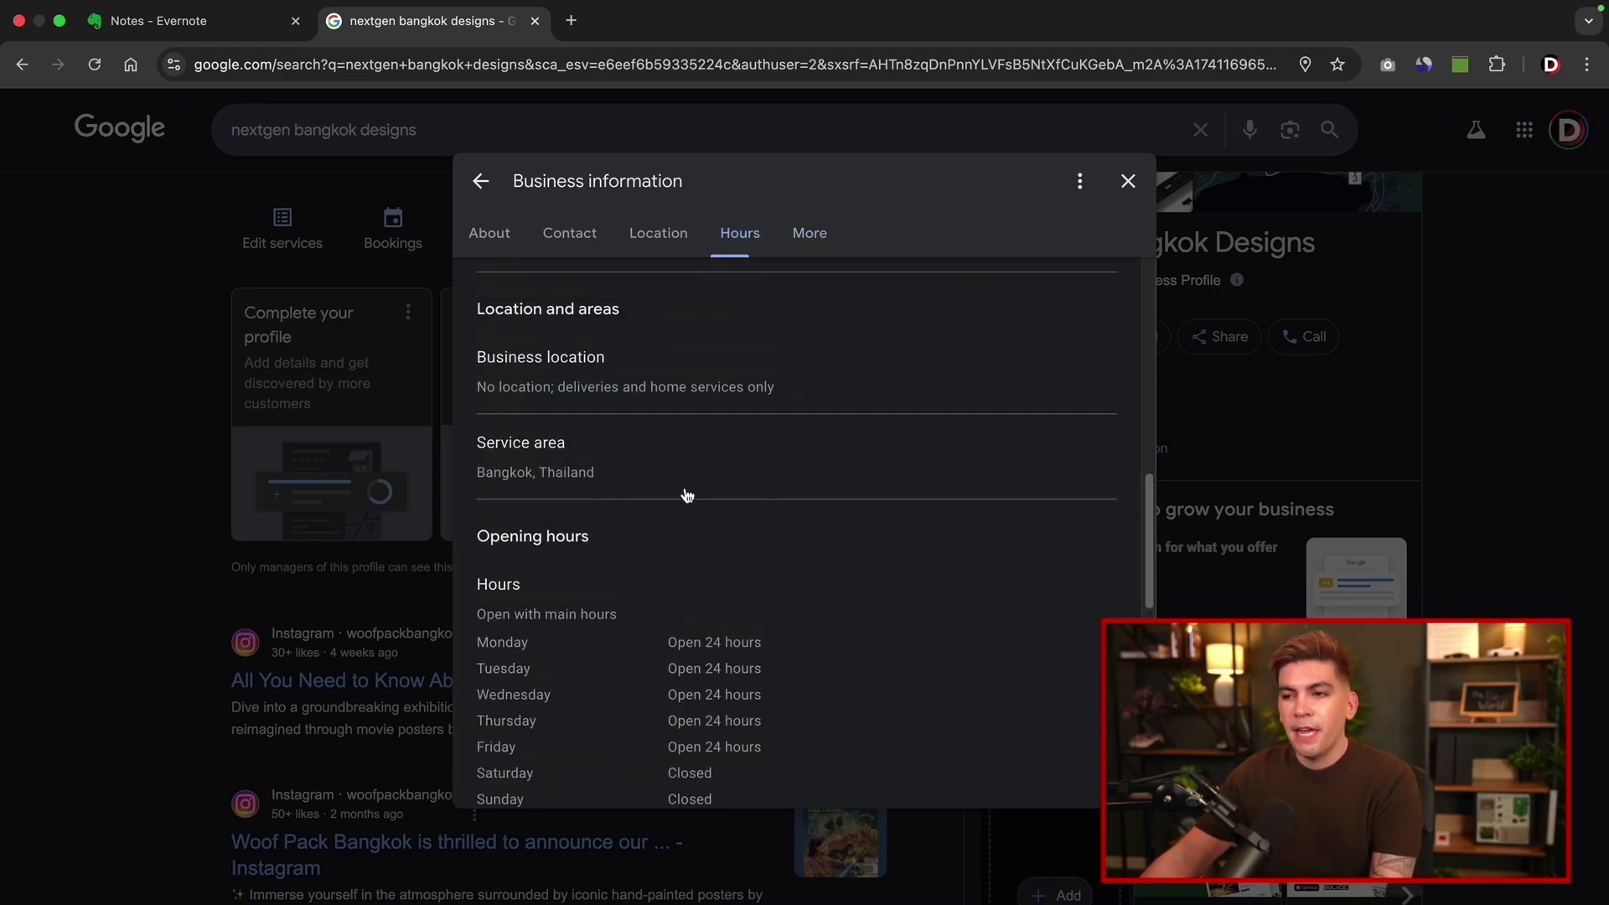
scroll(687, 494, up, 5)
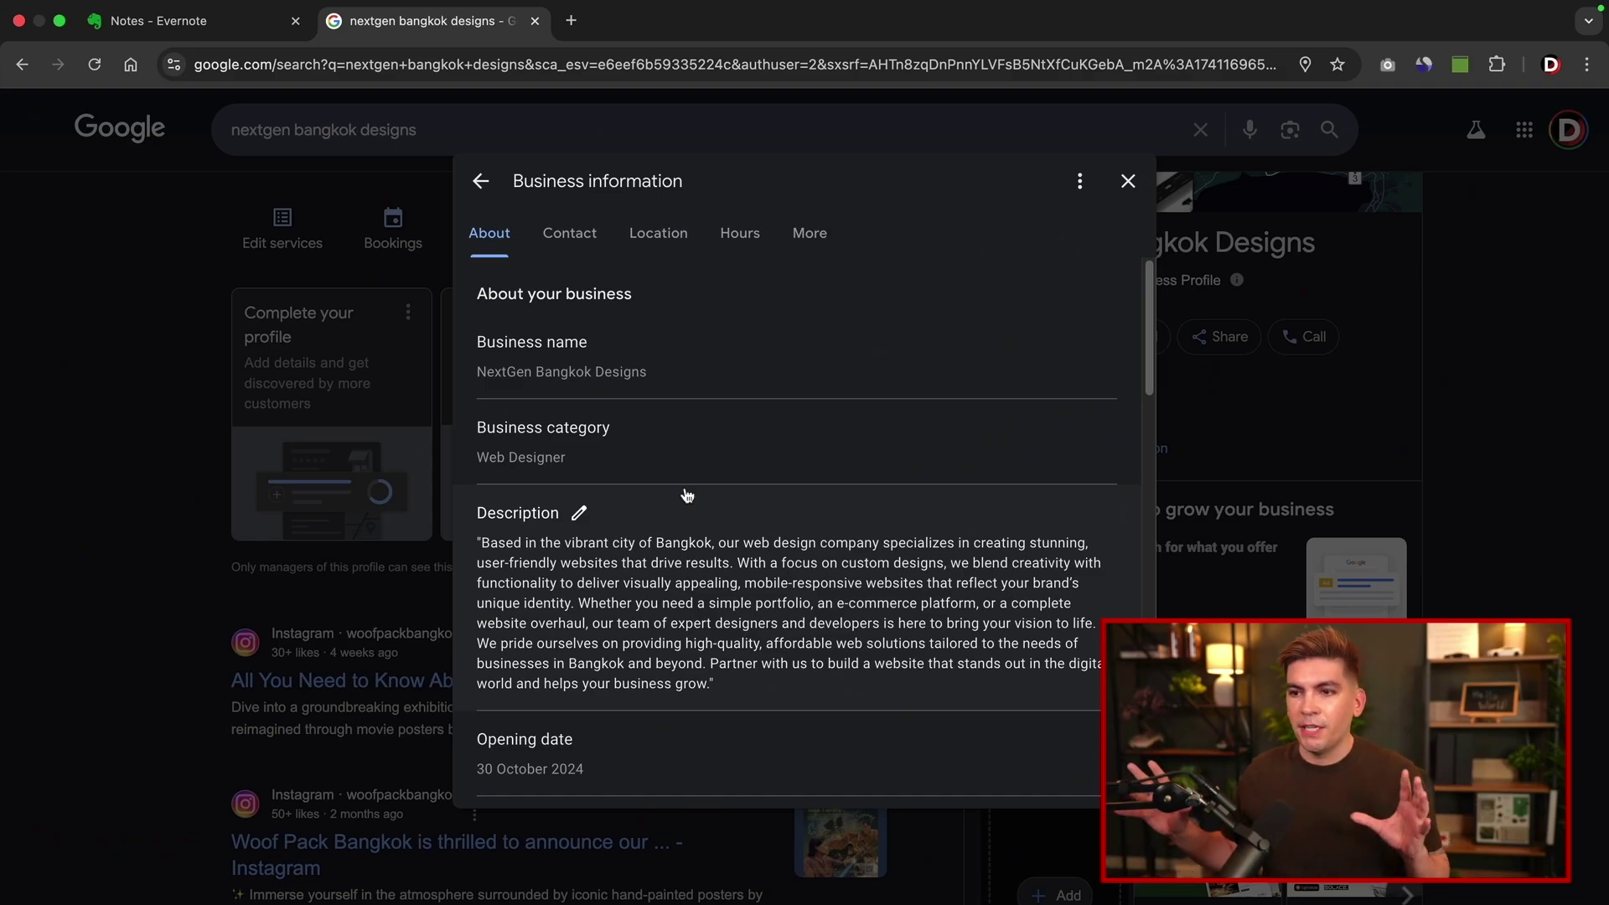
Close the business information panel and scroll down to the Products section.
click(480, 183)
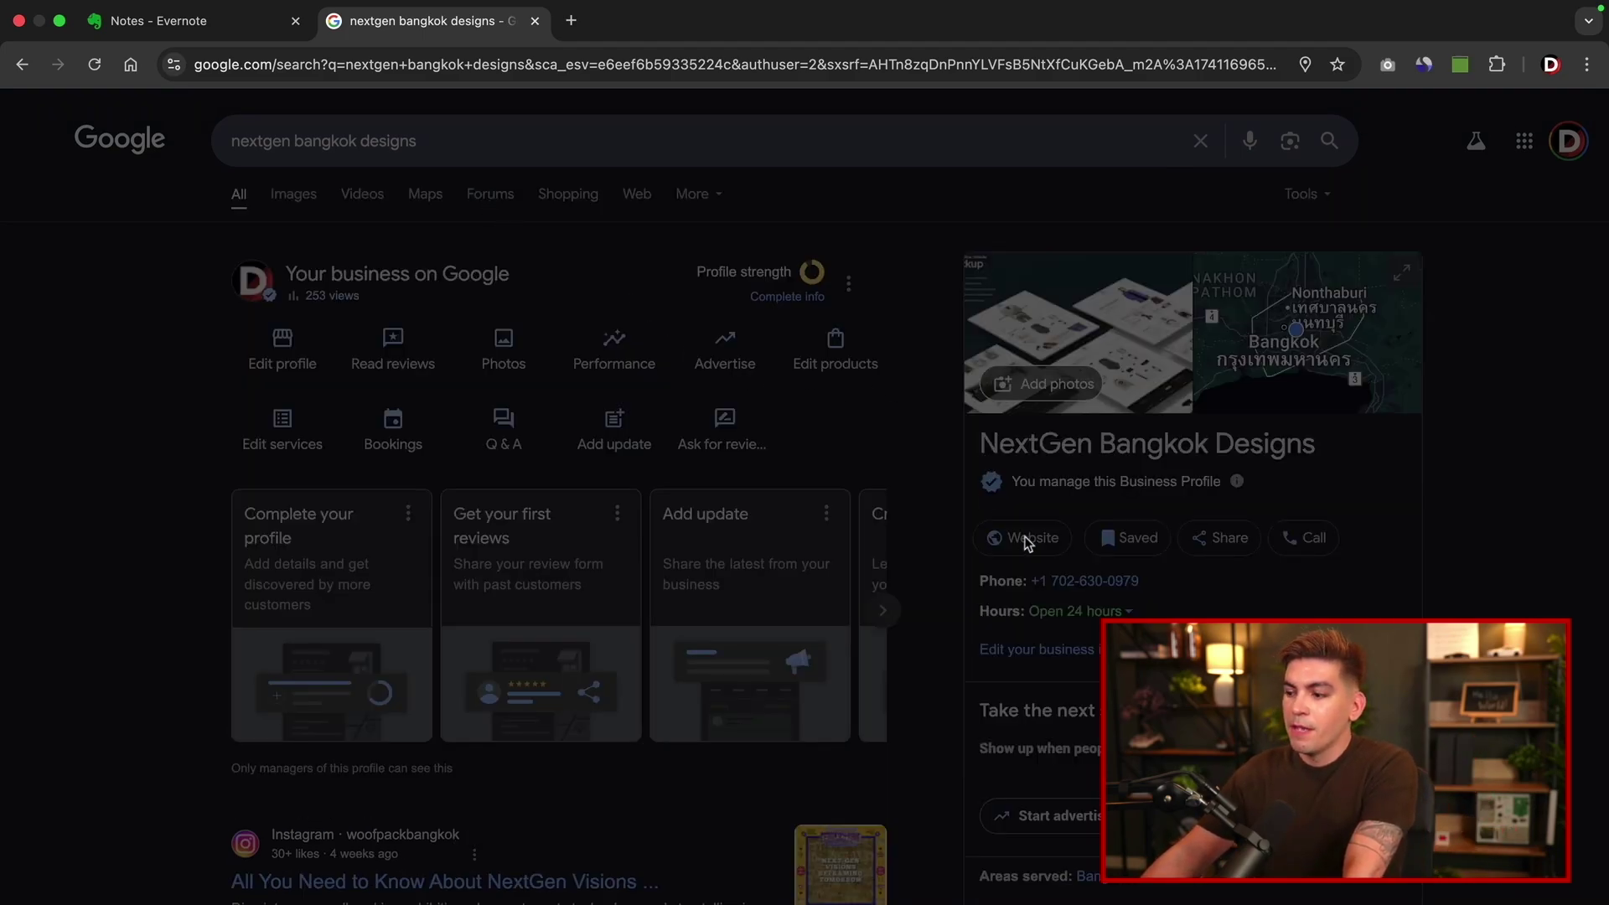
scroll(1487, 545, down, 3)
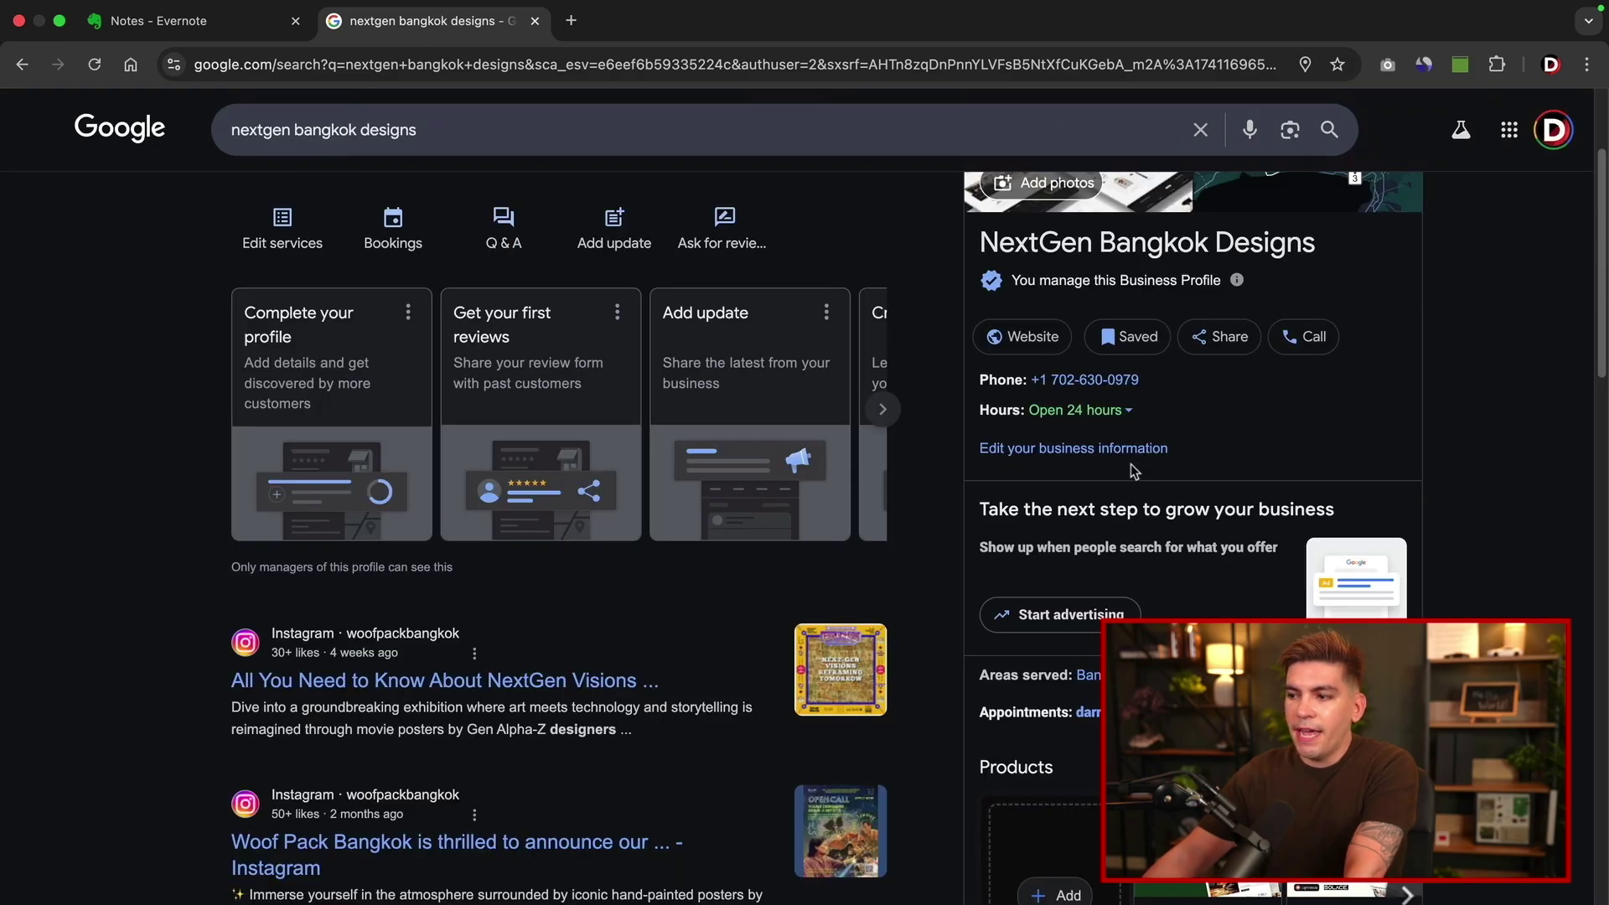
scroll(1144, 469, down, 5)
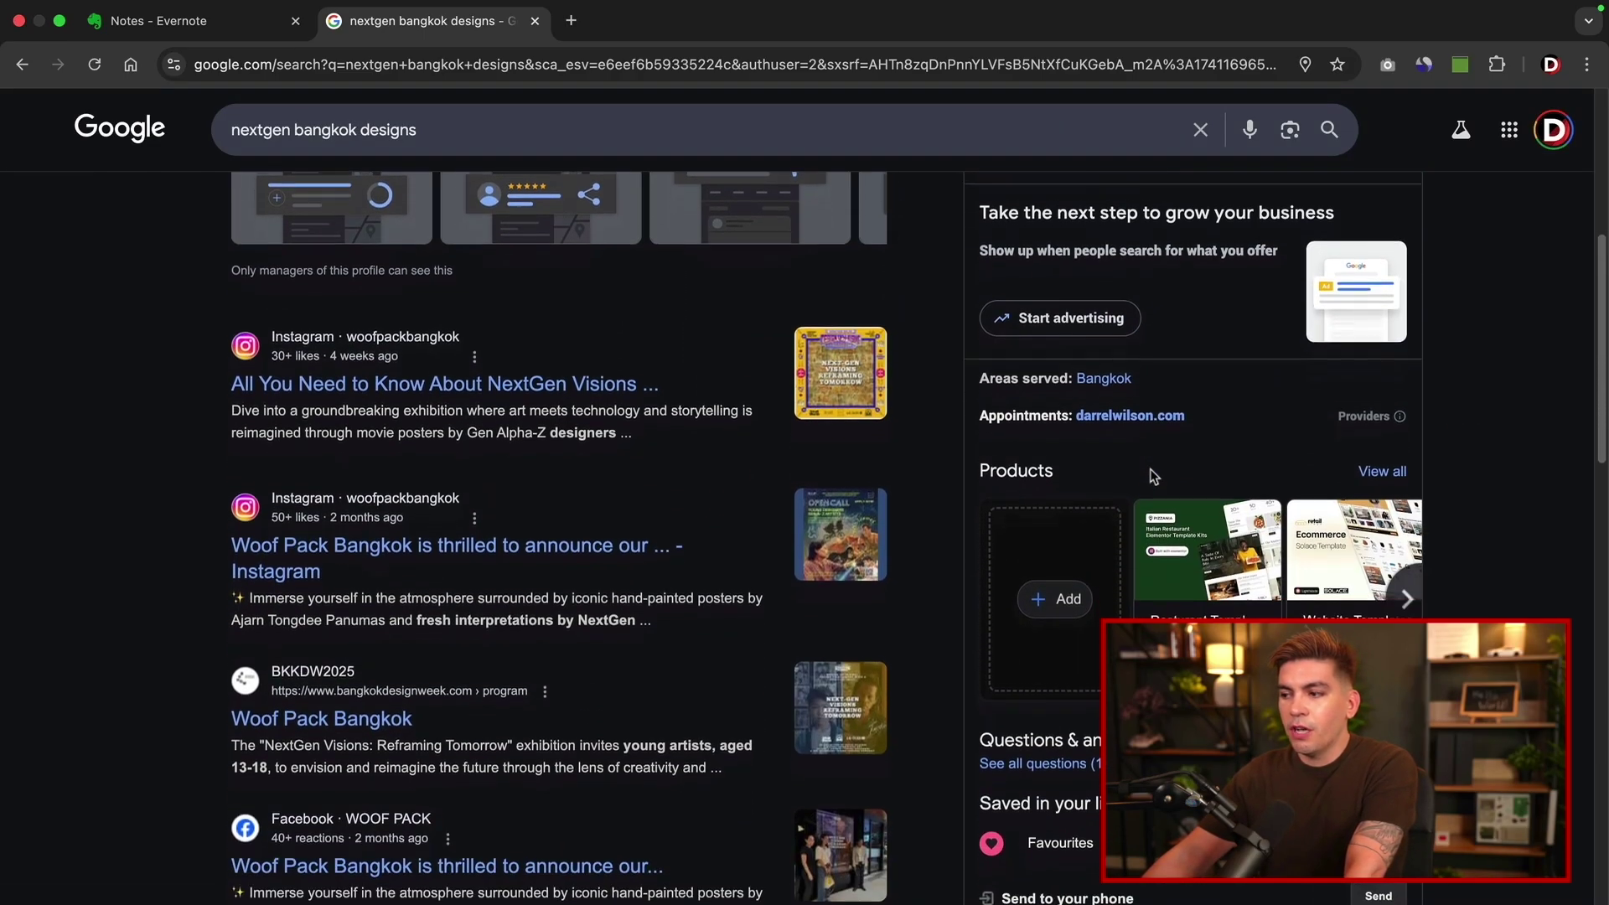
scroll(1148, 473, down, 1)
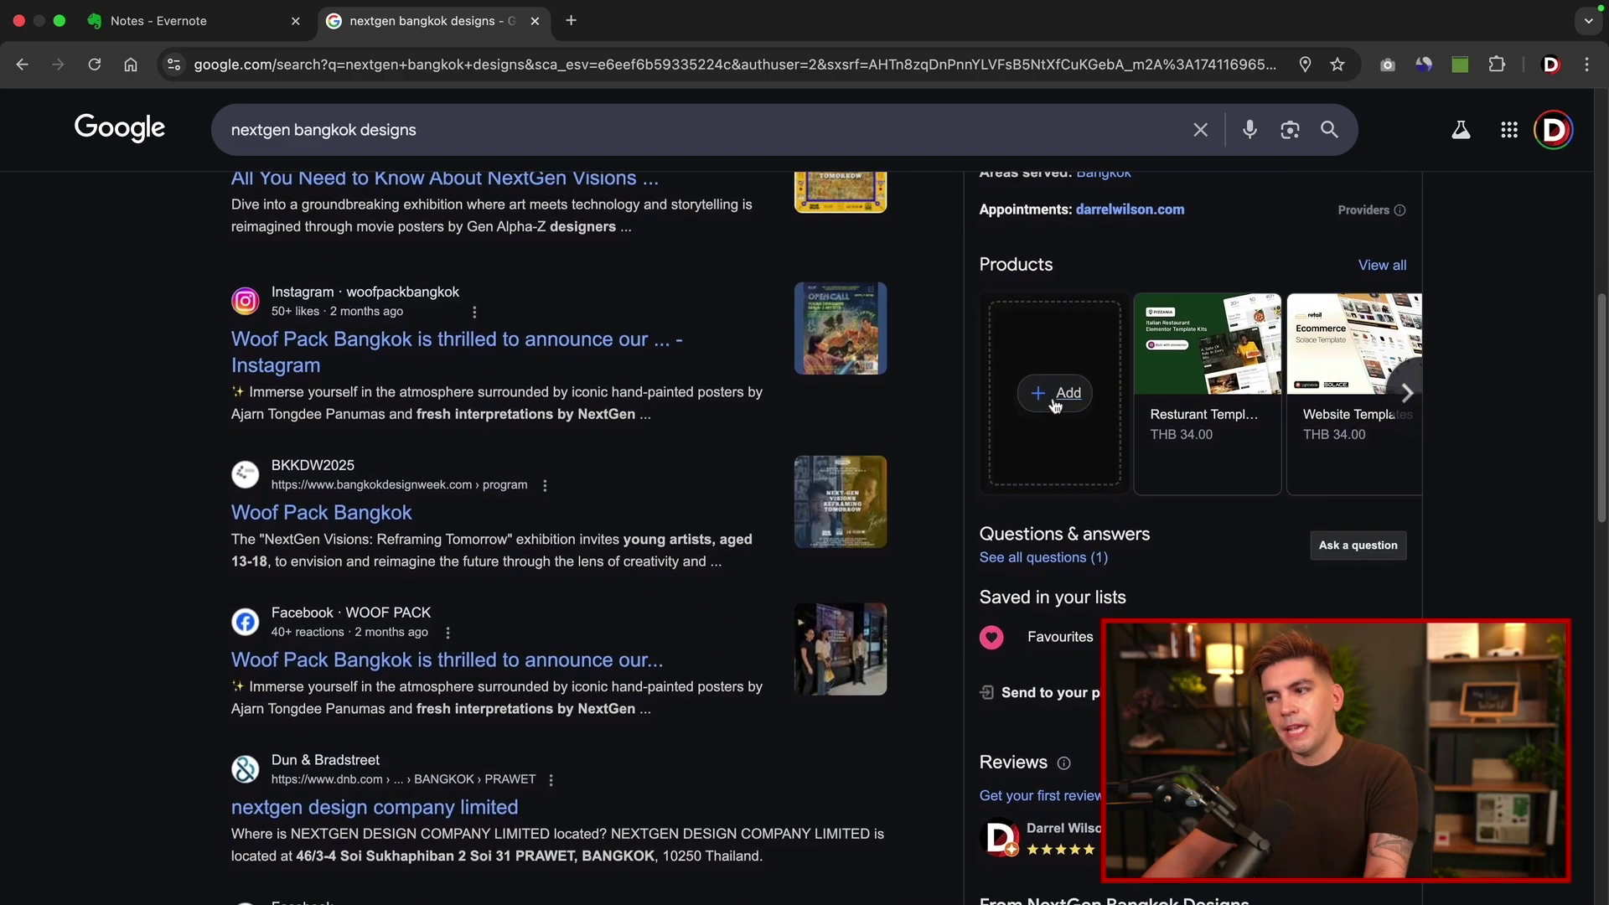
Look over the Add product name, category, price, description and URL fields, then close it unsaved.
click(1063, 394)
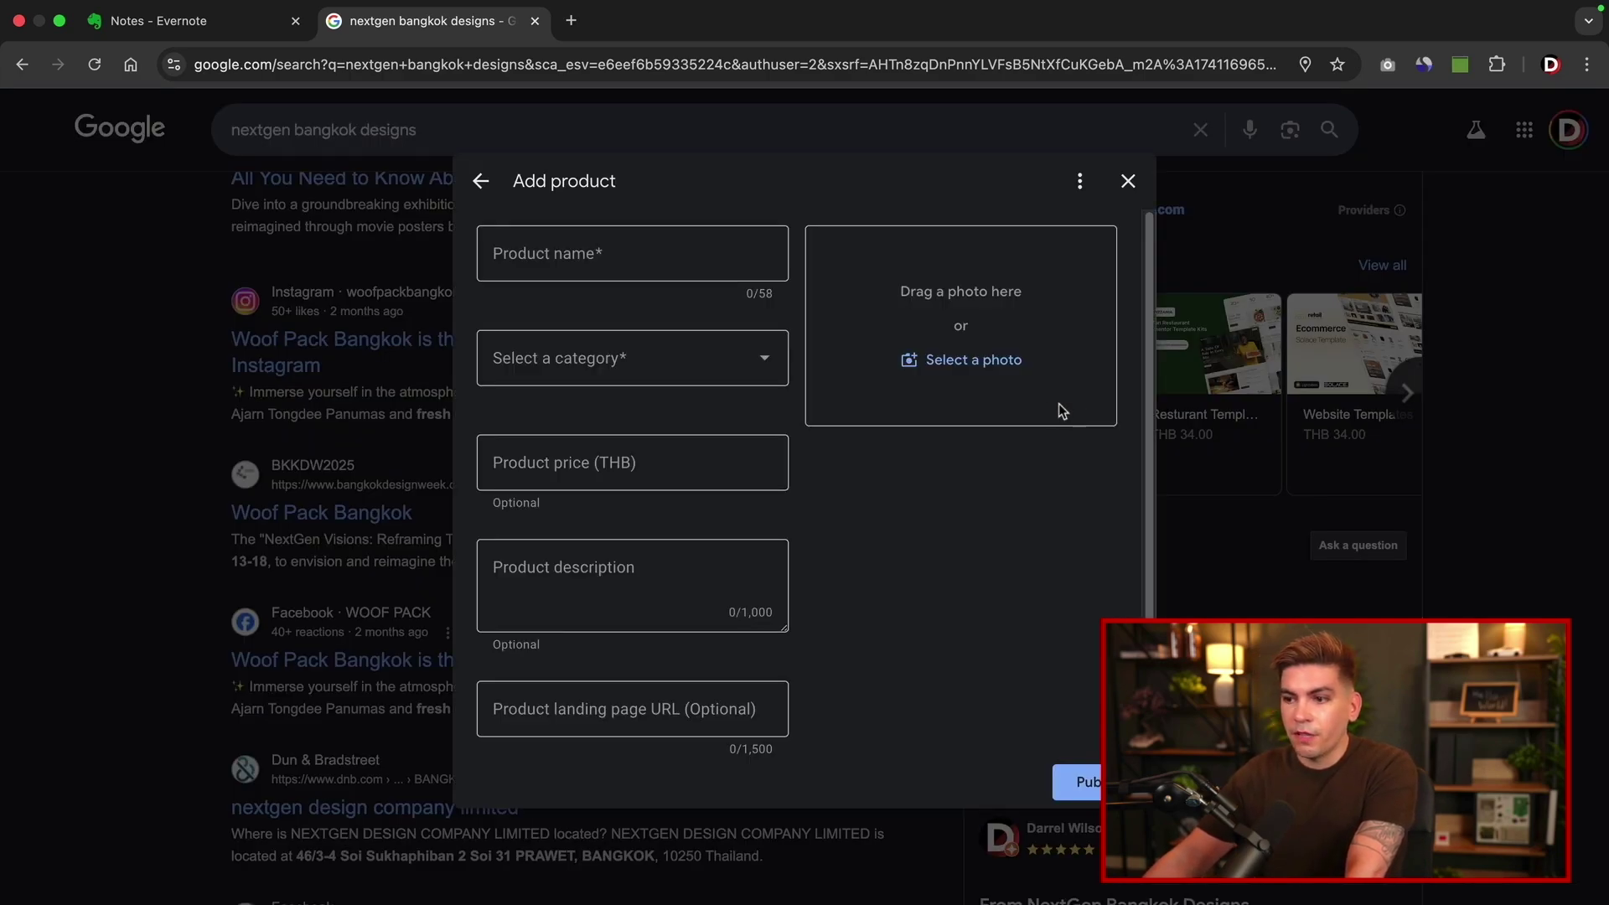
click(576, 254)
click(577, 356)
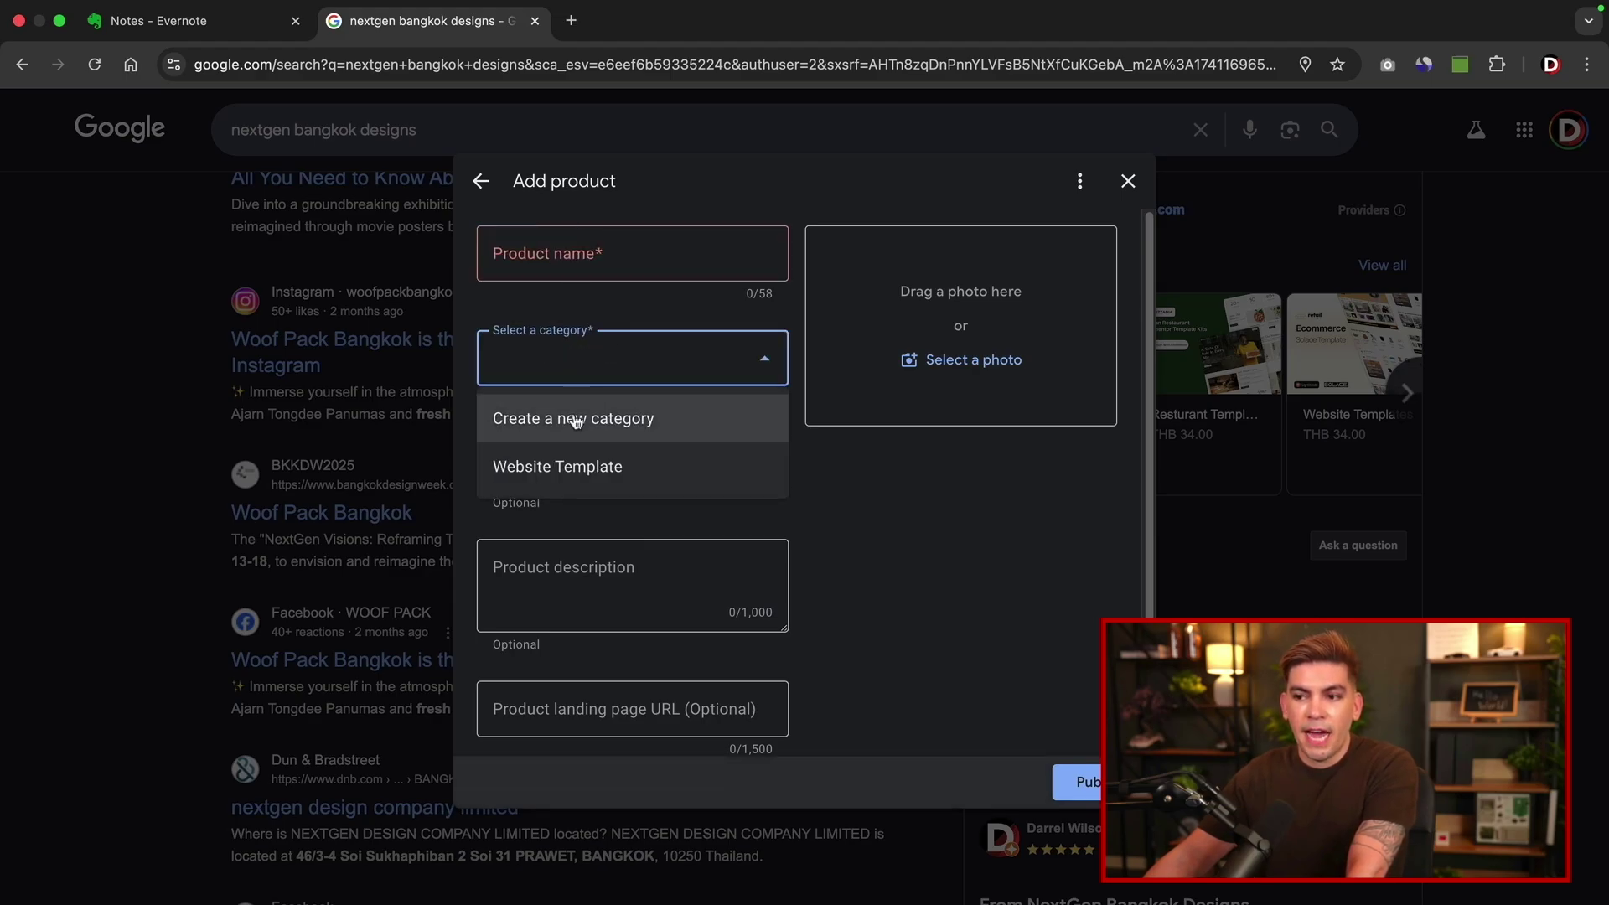
click(892, 534)
scroll(798, 509, down, 1)
click(714, 455)
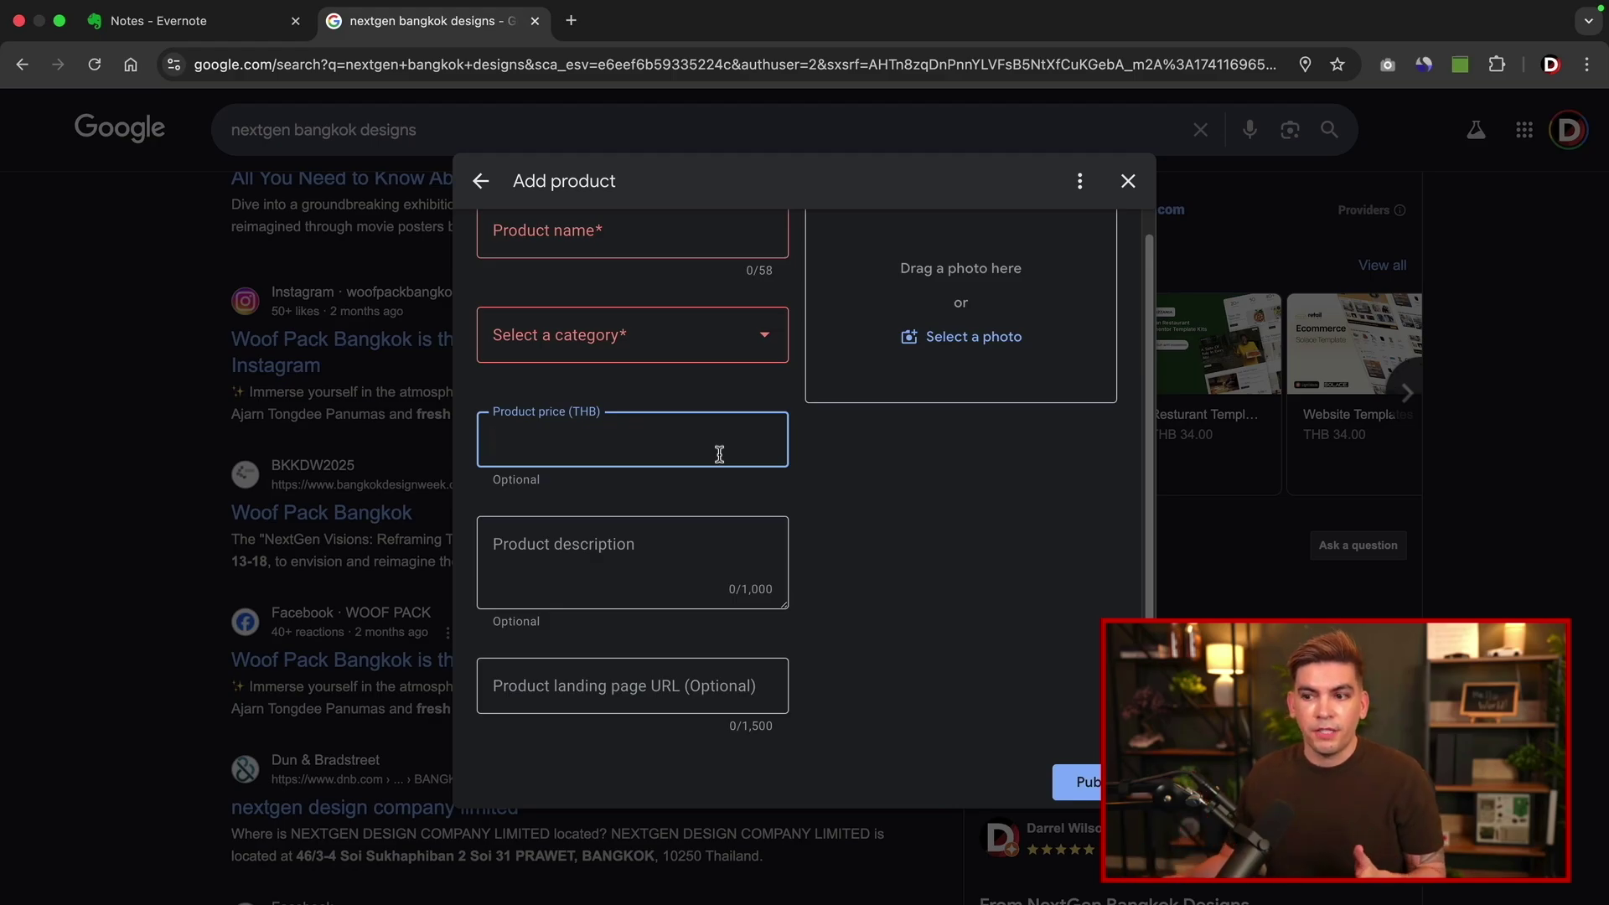
click(578, 551)
click(603, 687)
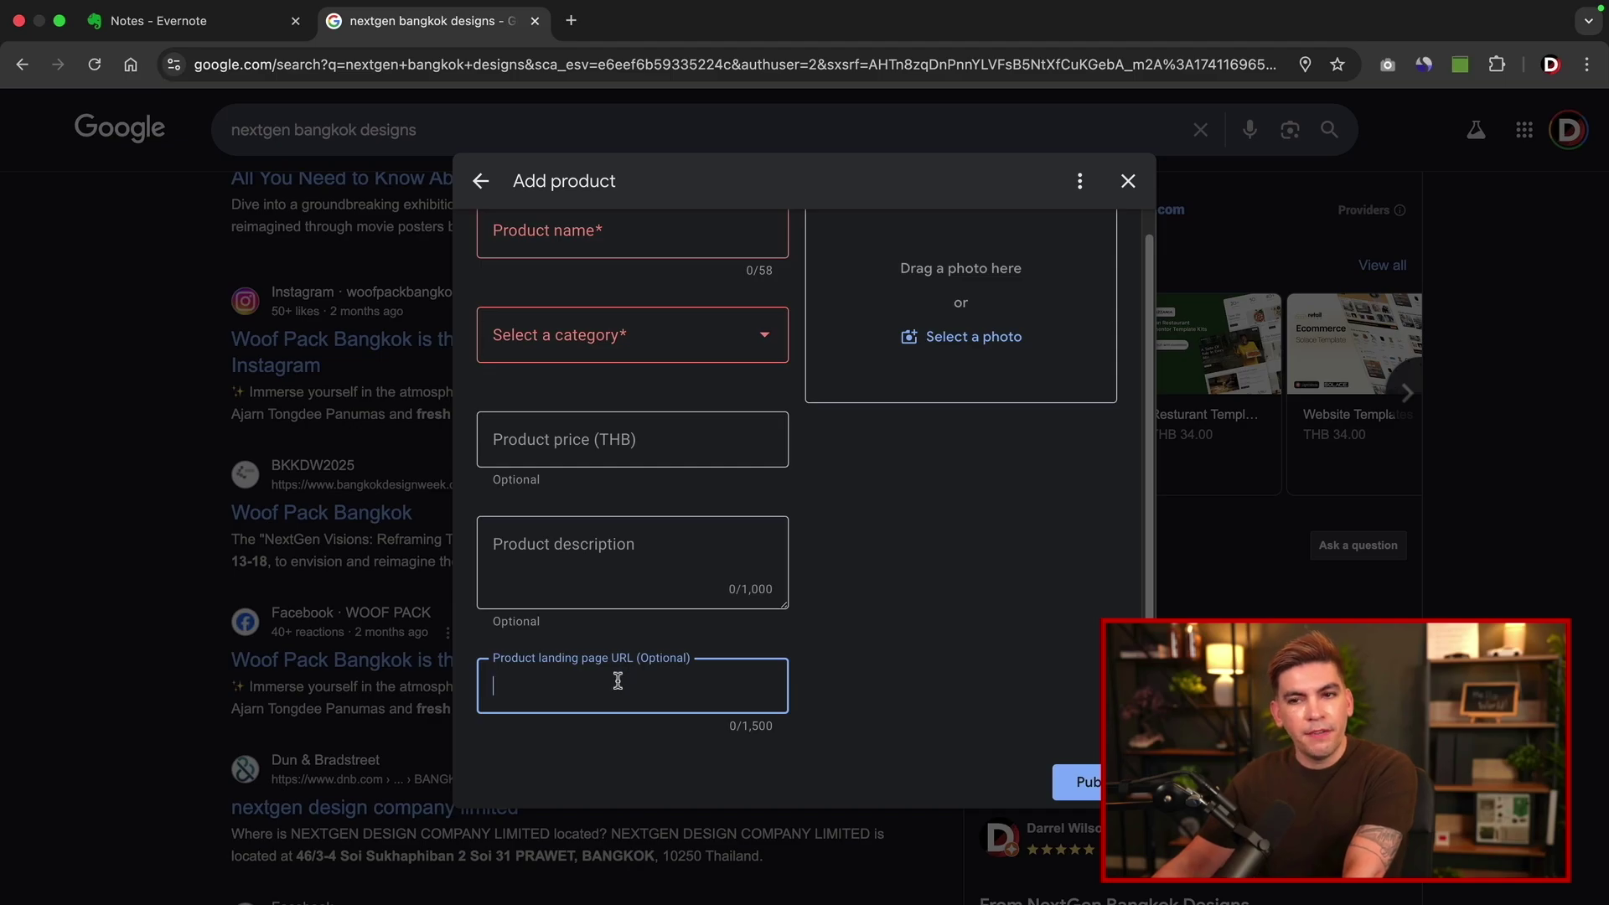
scroll(618, 680, up, 1)
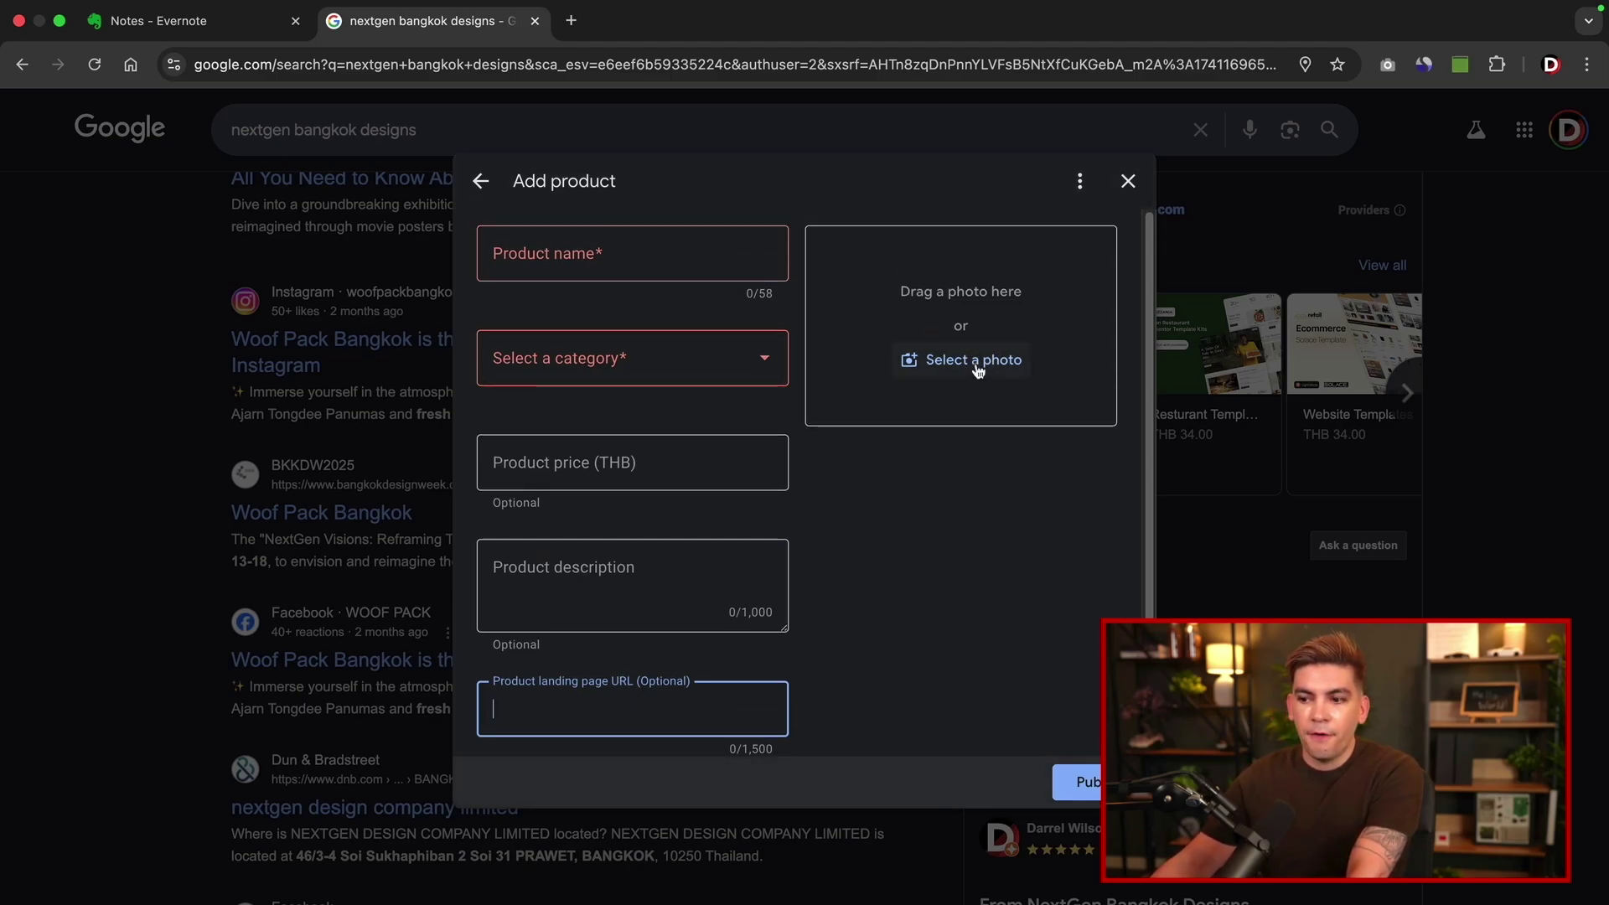
scroll(916, 478, down, 1)
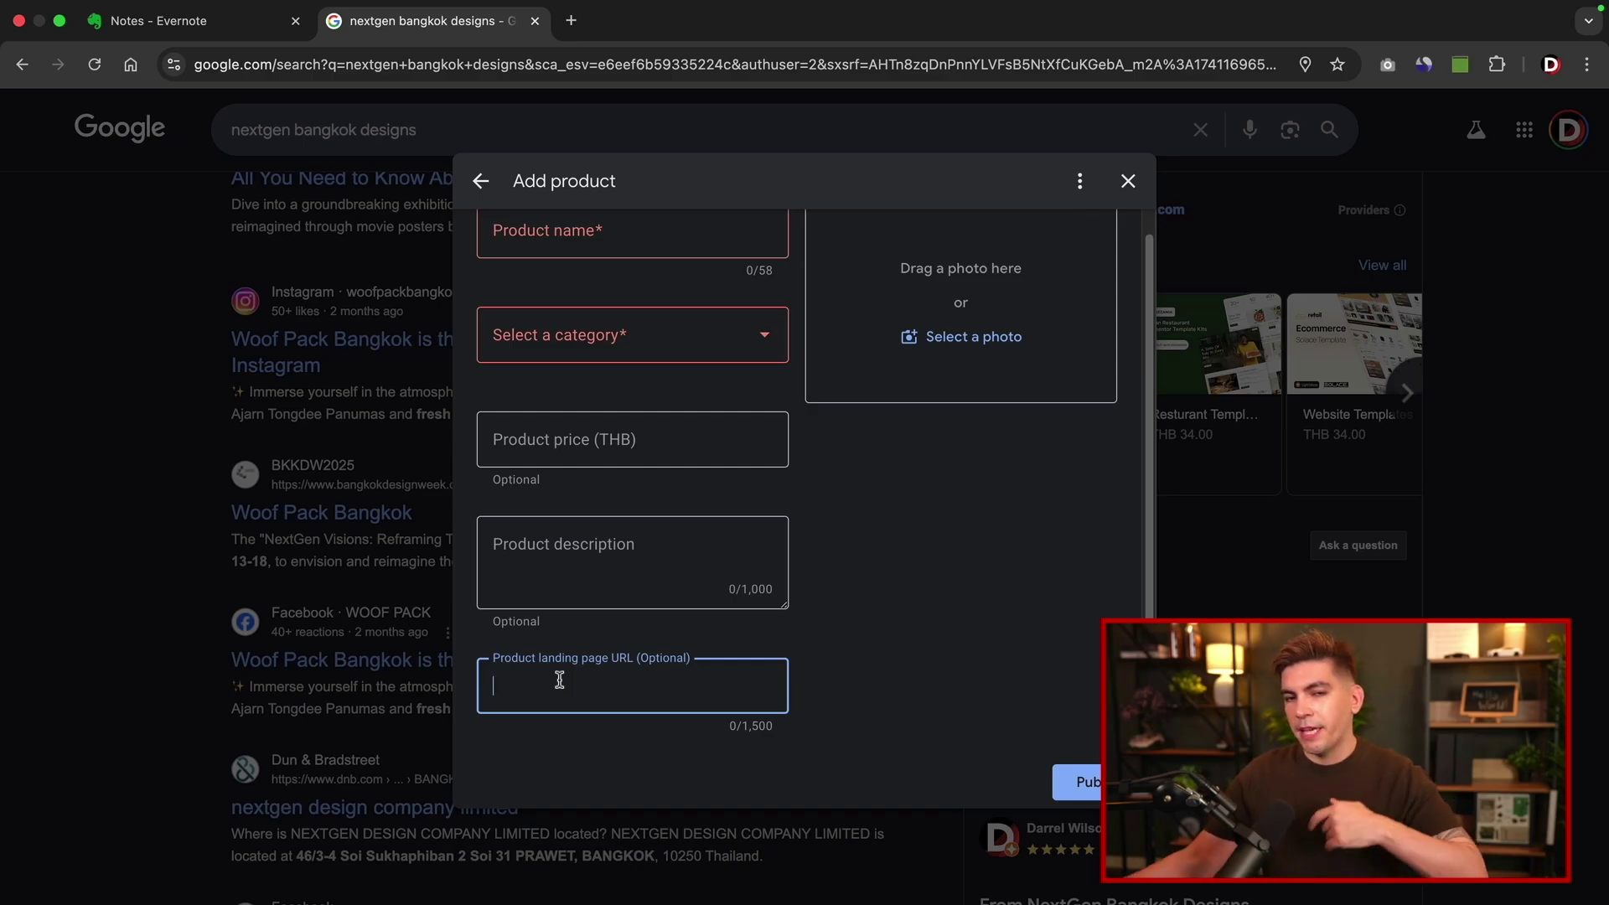
click(1142, 186)
Copy the review link from Get reviews under Reviews, then close the Get more reviews window.
scroll(1220, 527, down, 4)
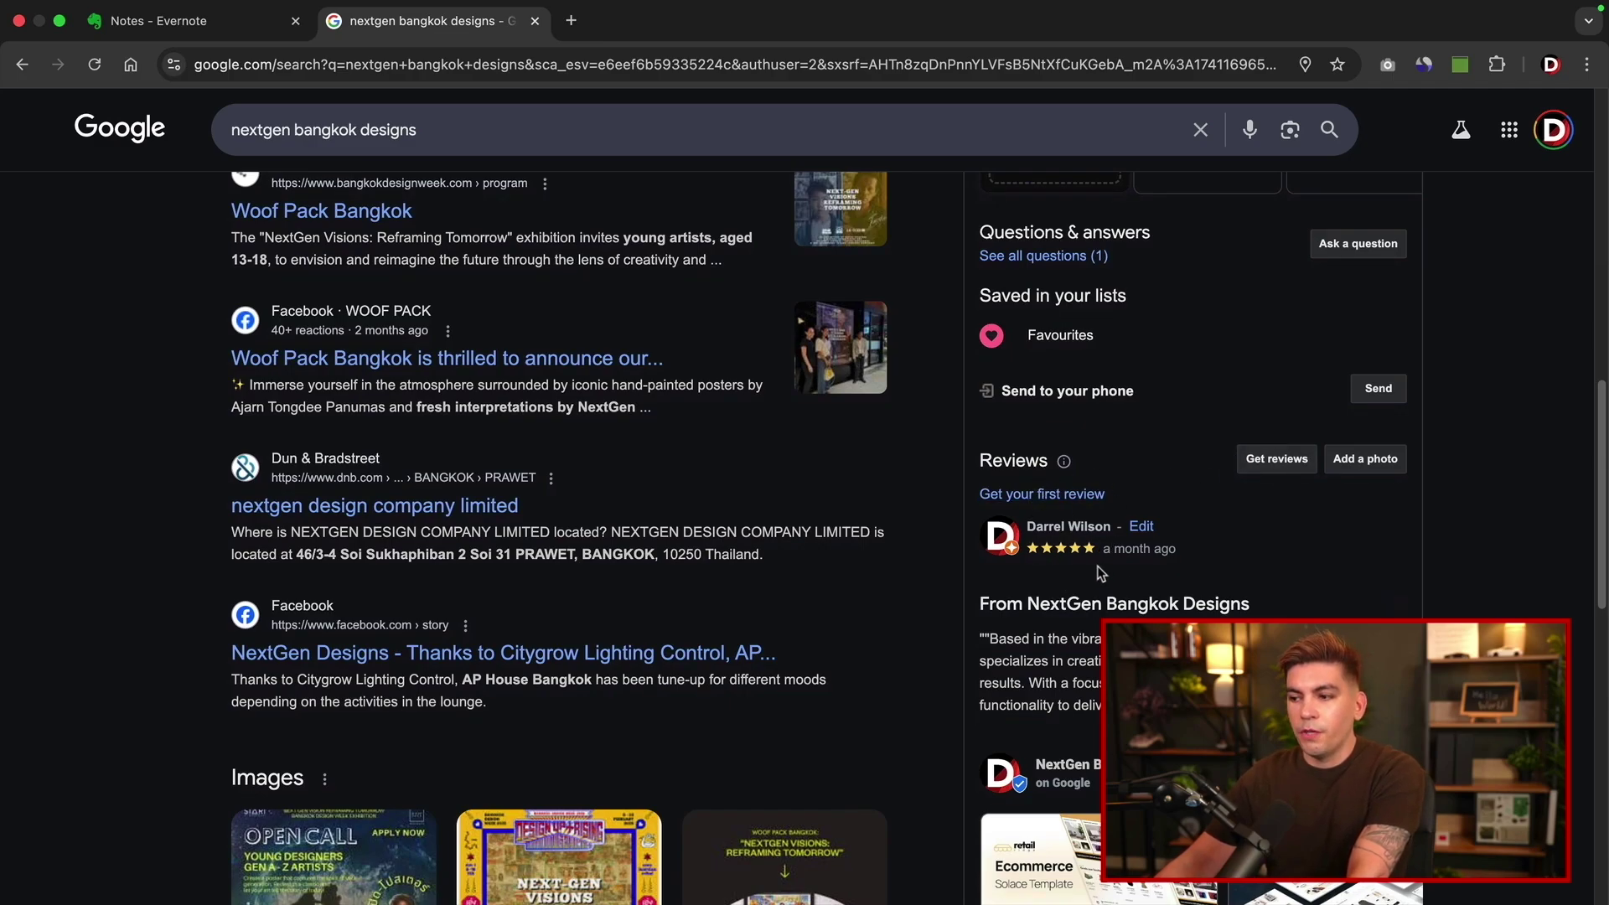
scroll(1100, 573, down, 1)
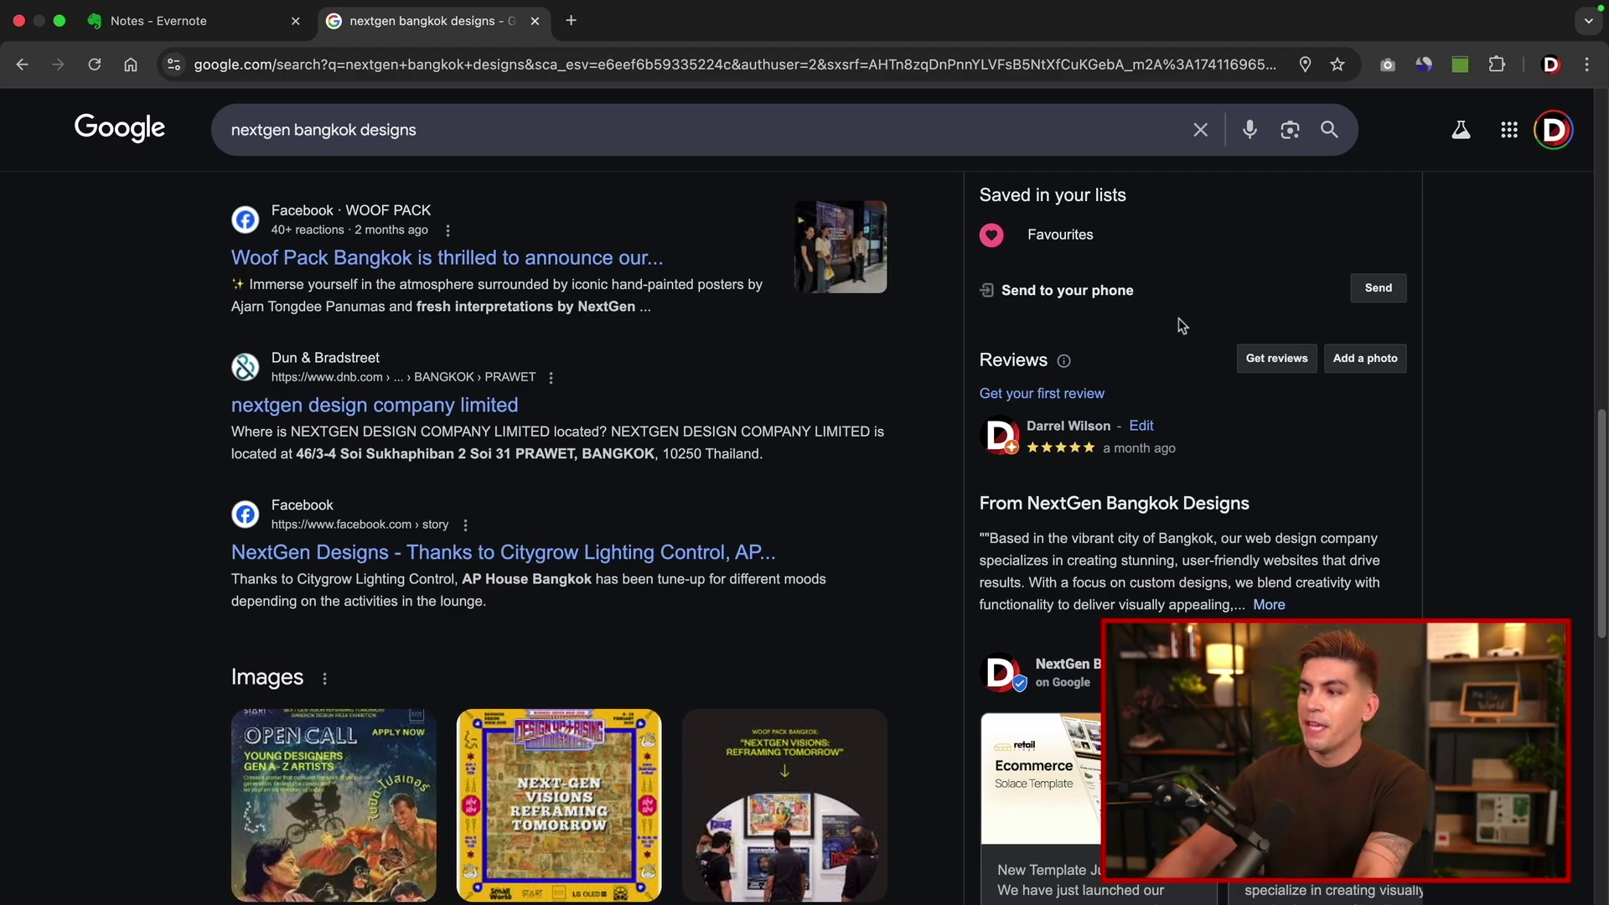
click(1275, 361)
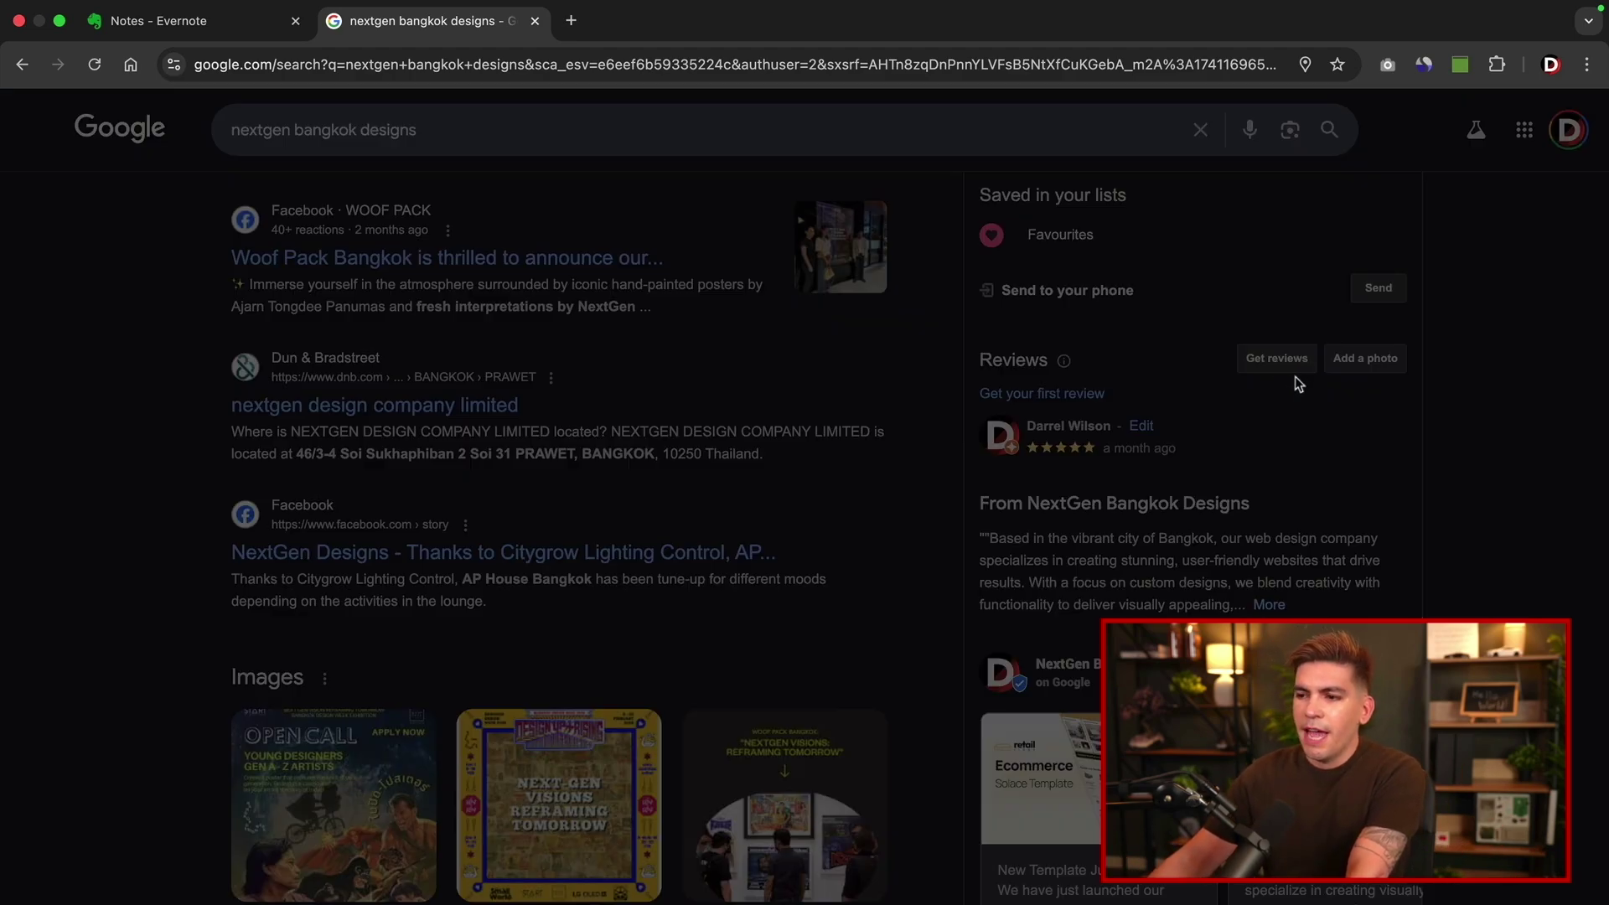
click(637, 498)
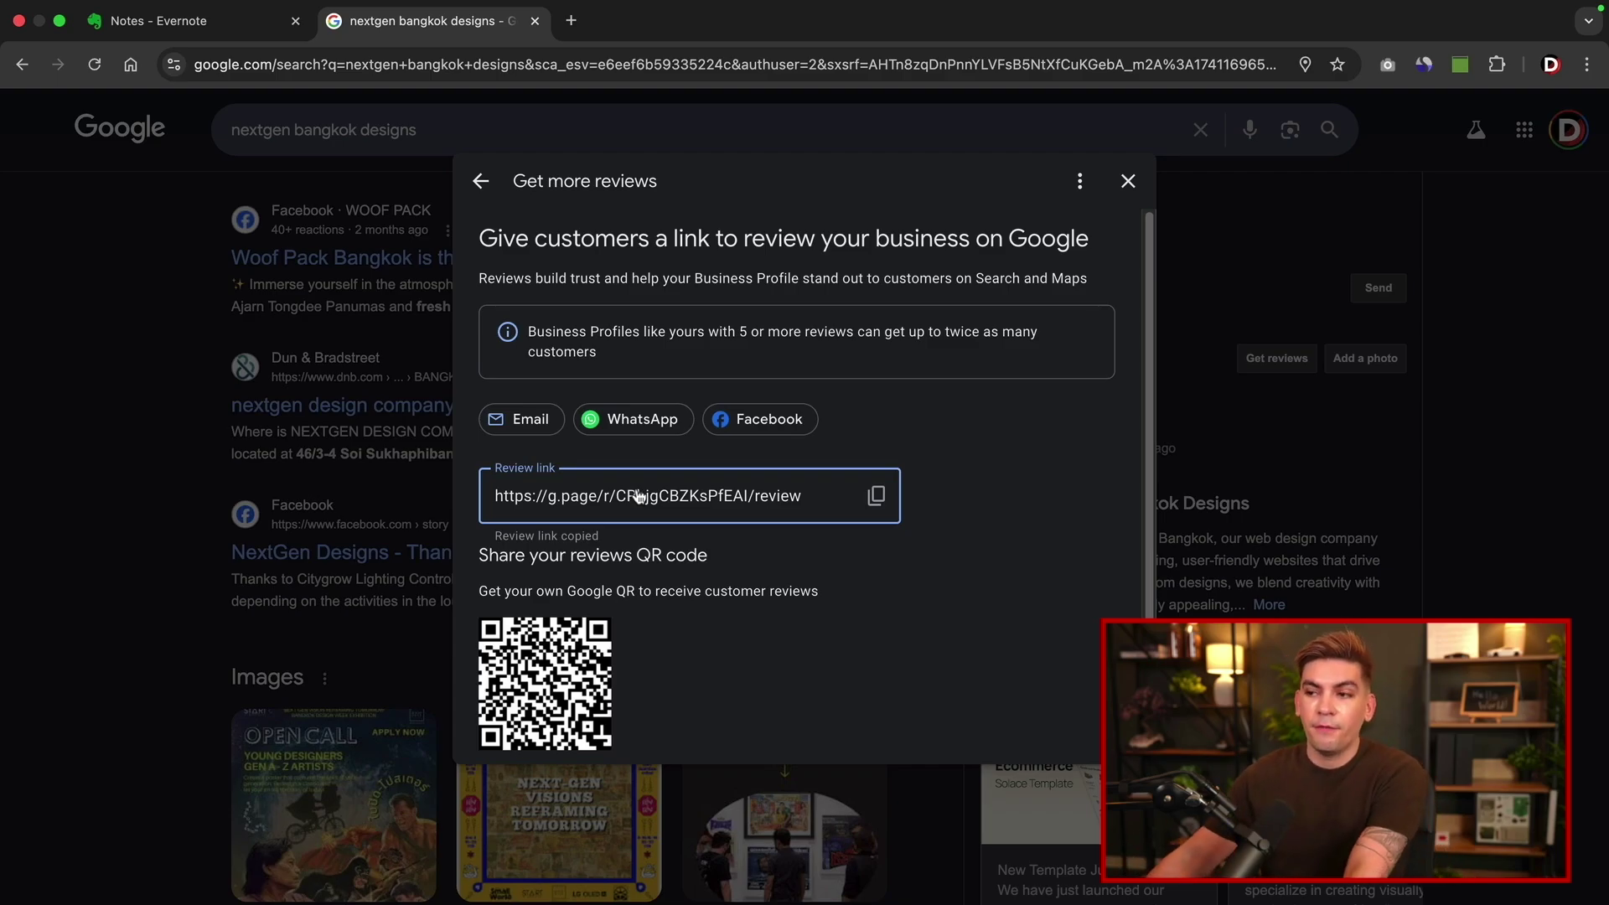
click(1128, 183)
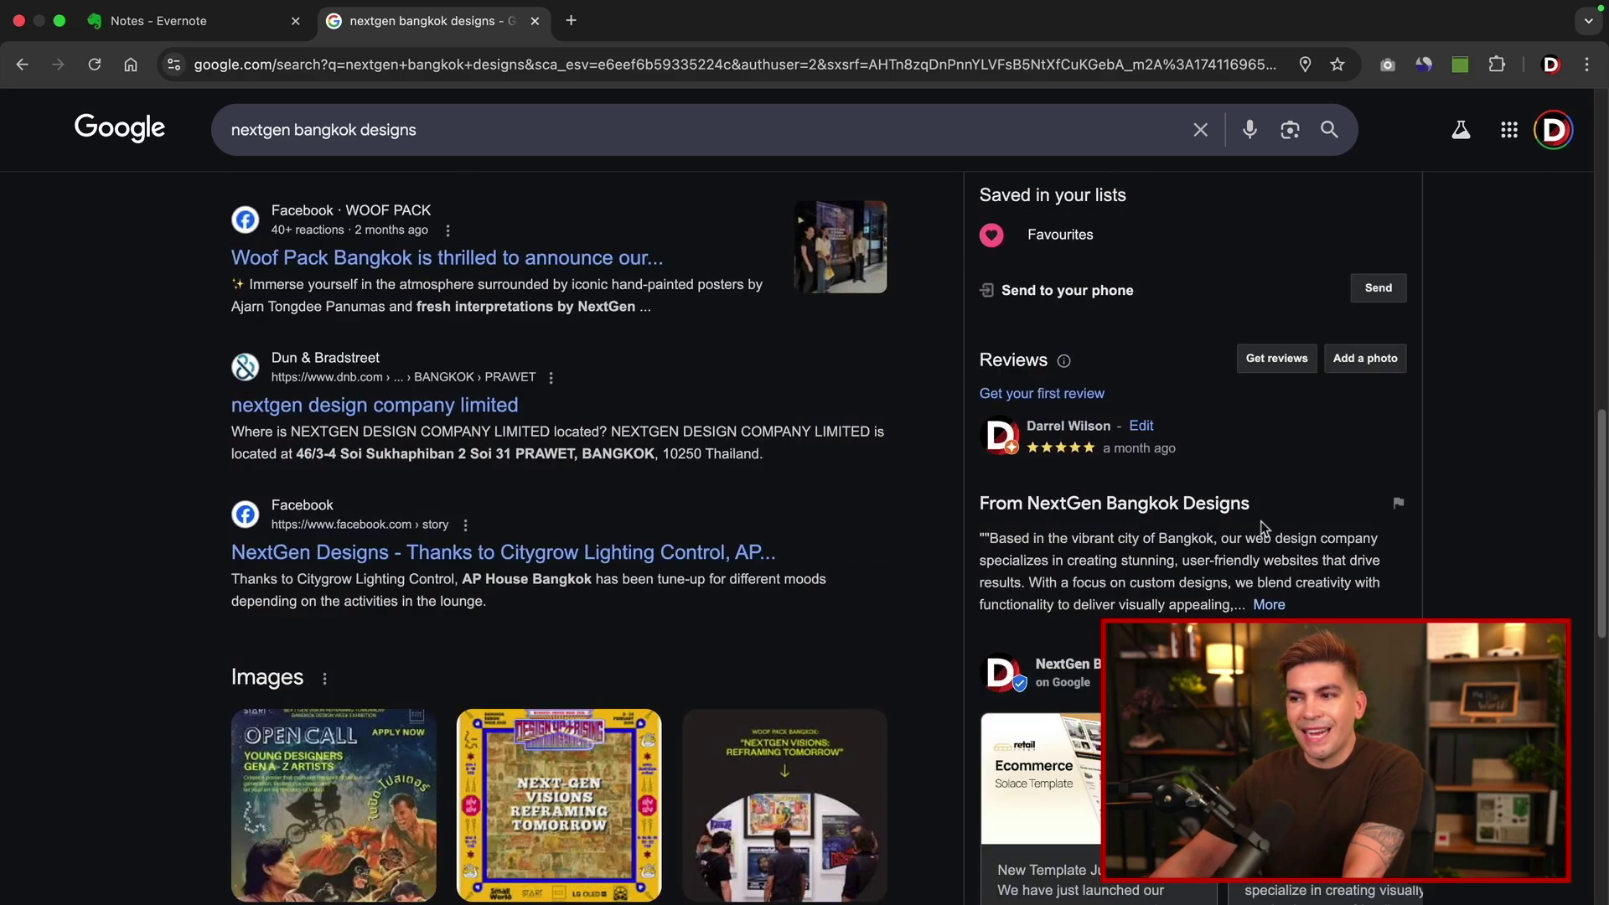
scroll(1263, 526, down, 5)
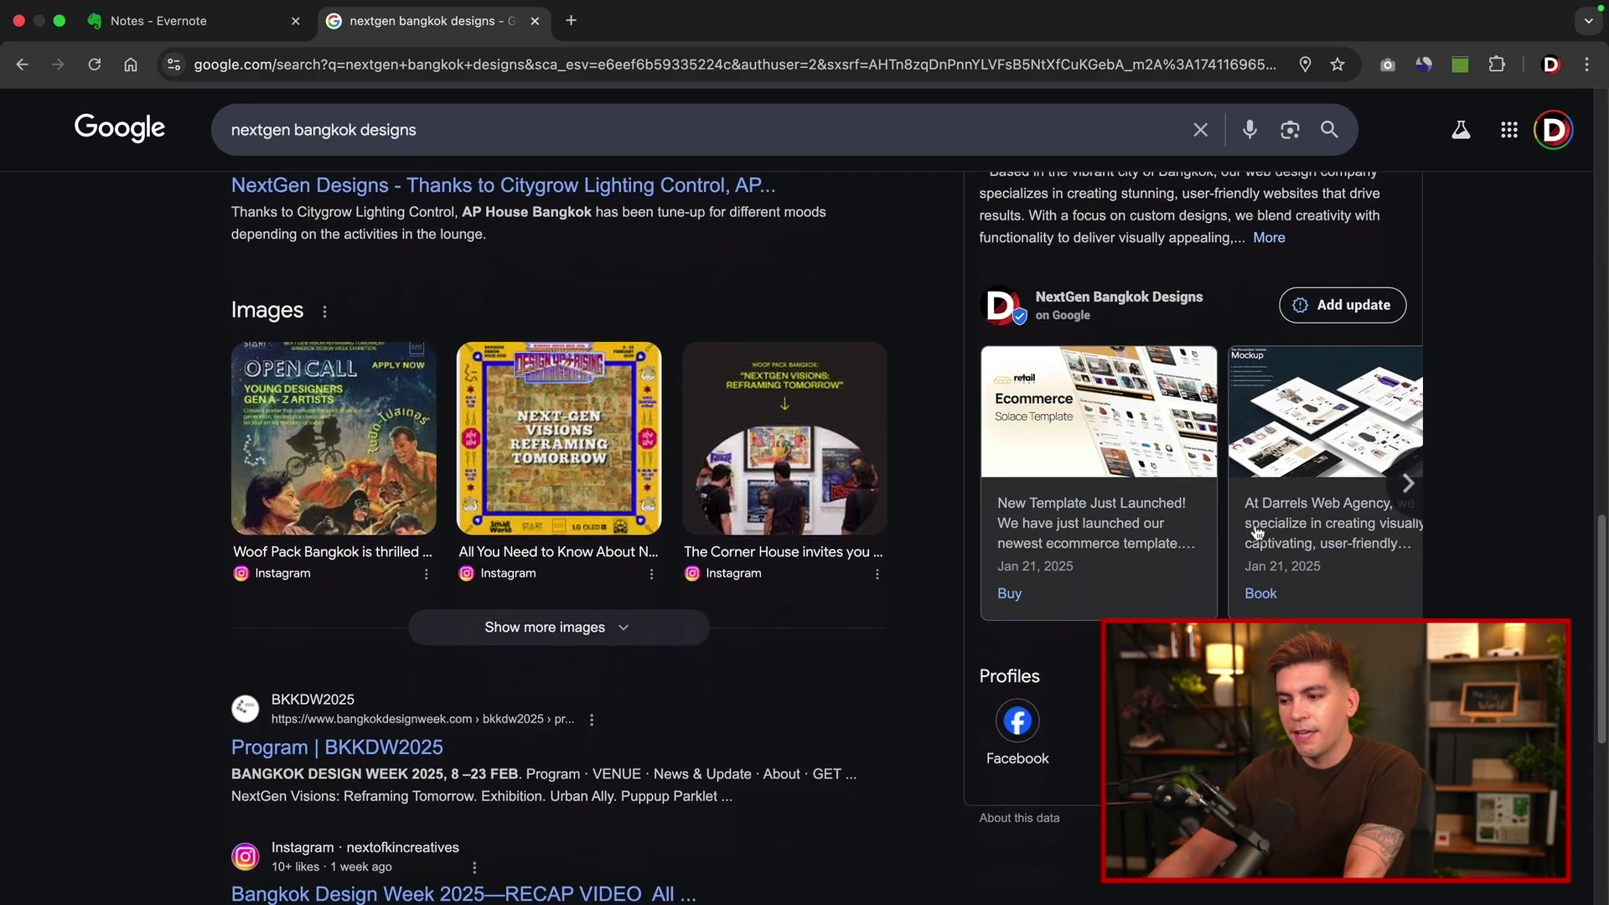
scroll(1258, 533, down, 1)
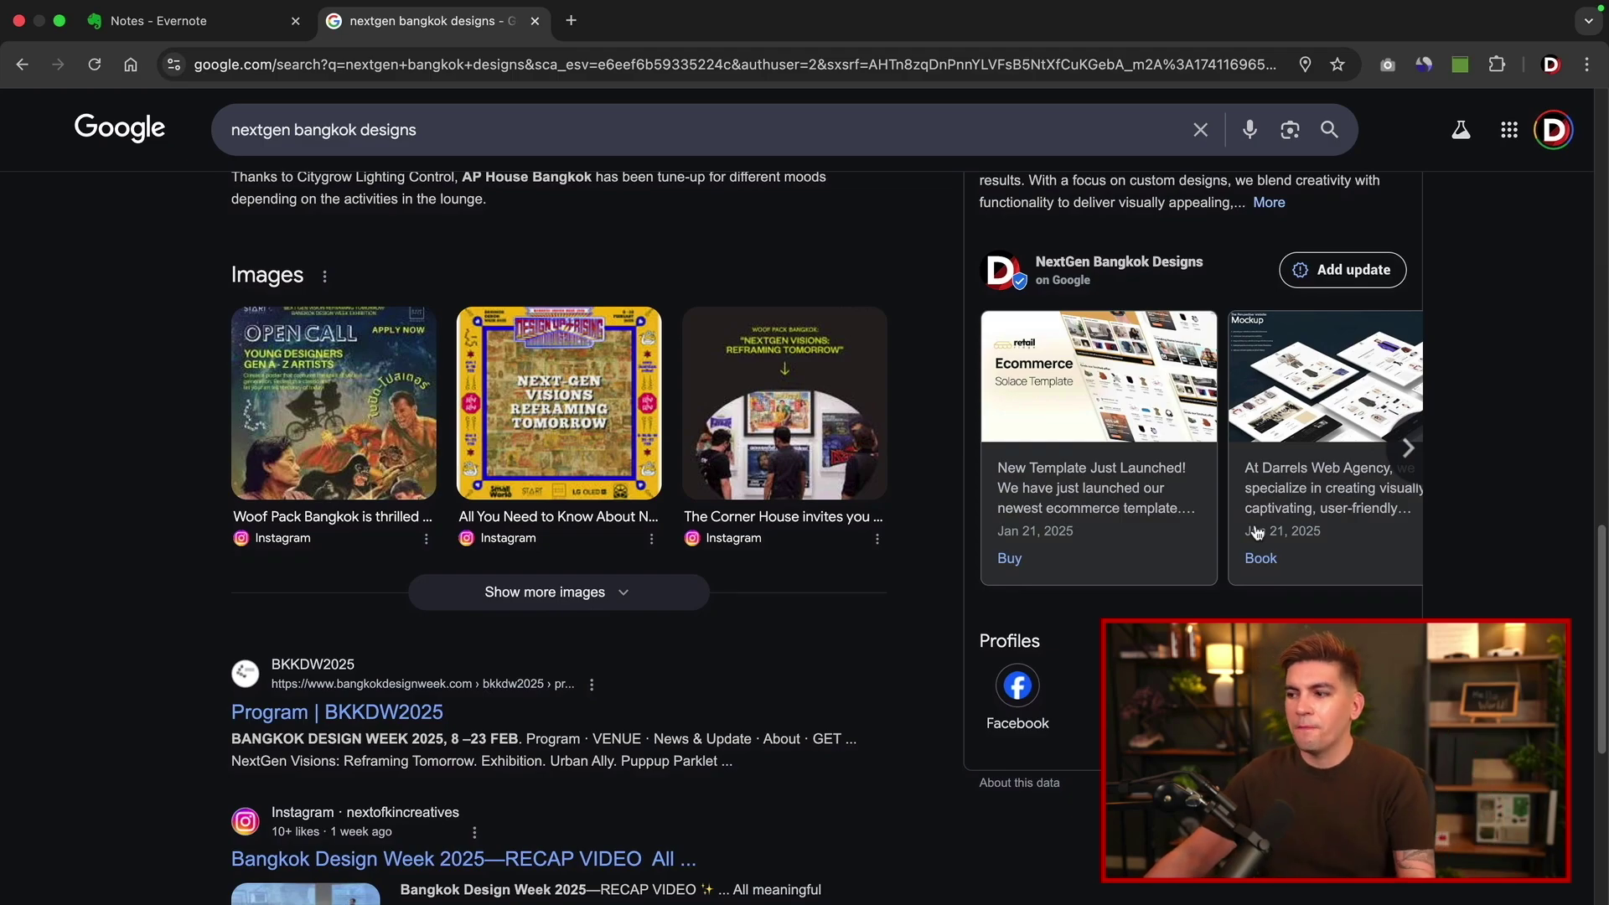
click(1360, 277)
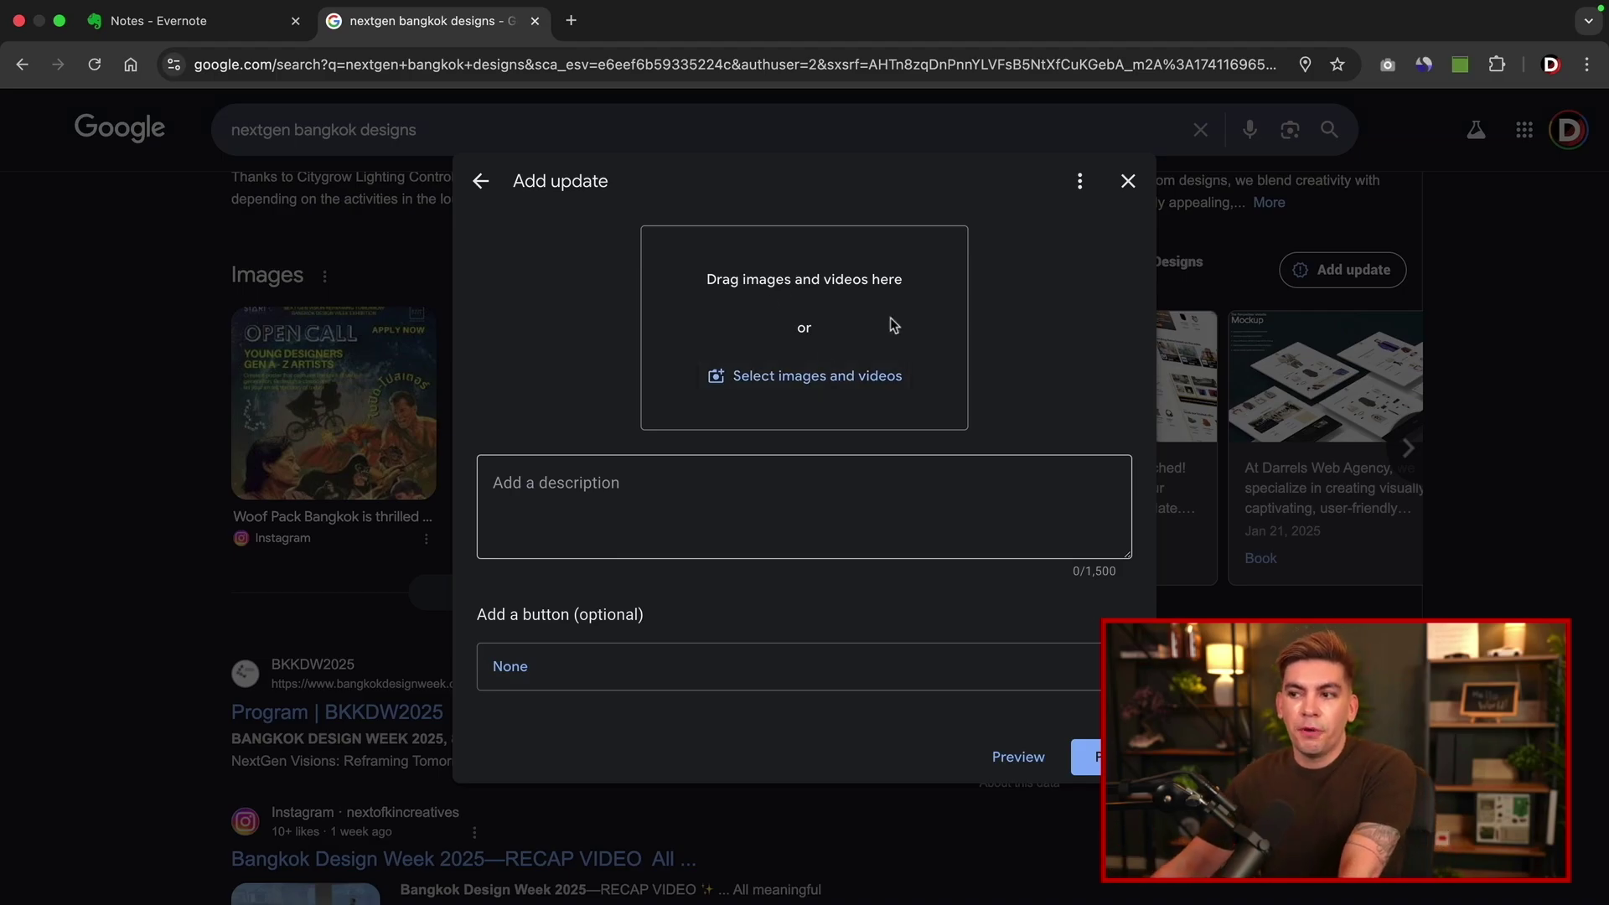
click(632, 521)
click(592, 661)
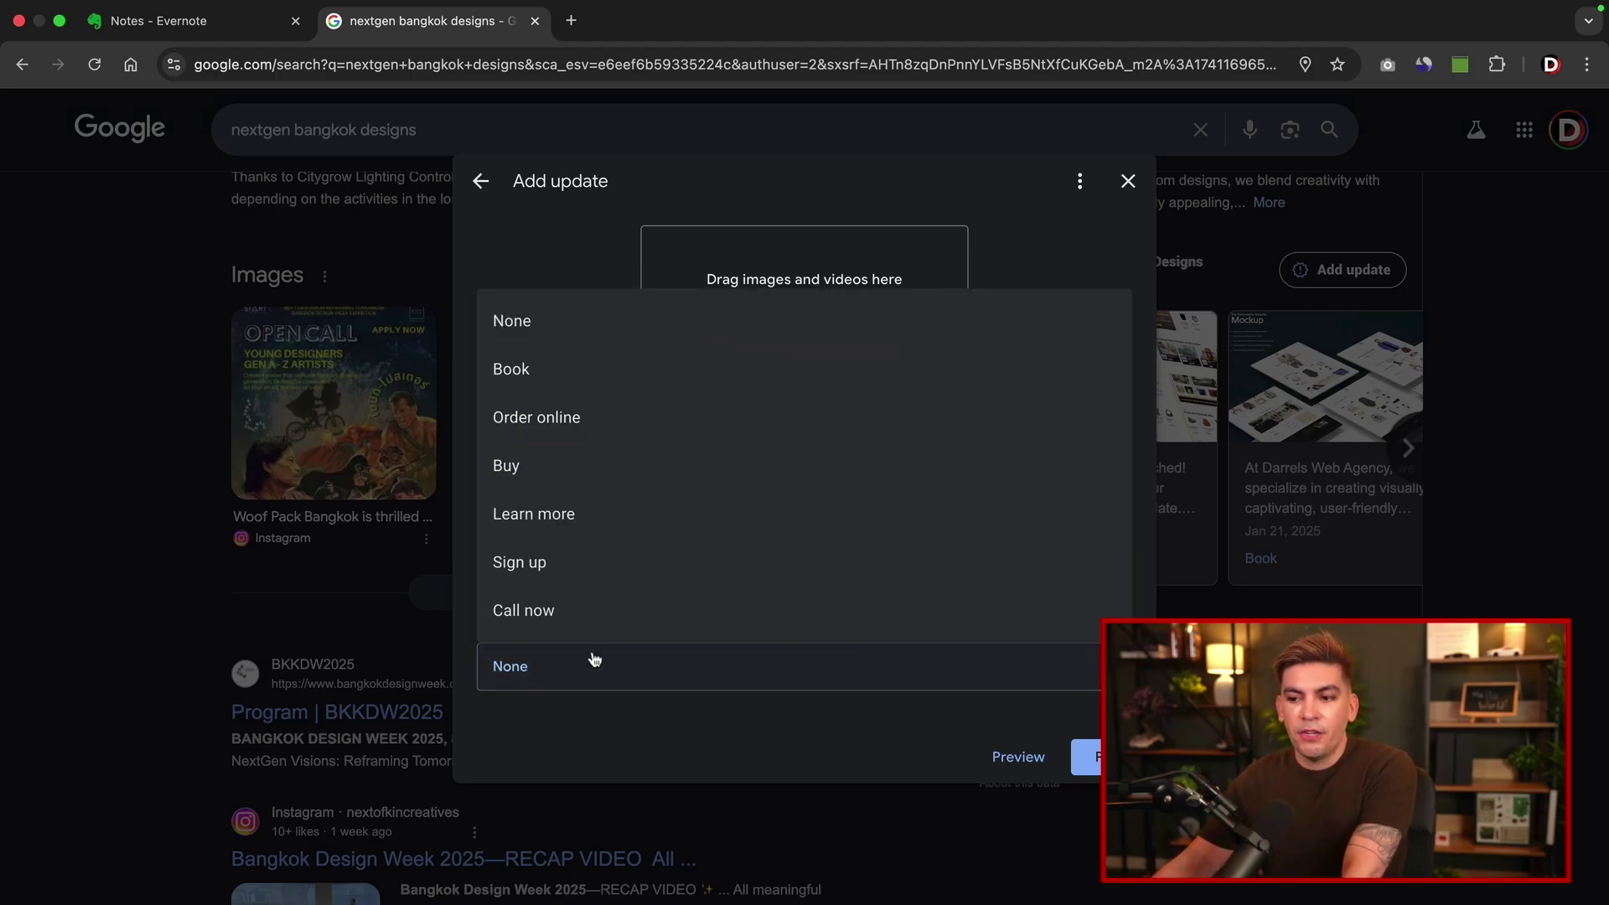
click(607, 455)
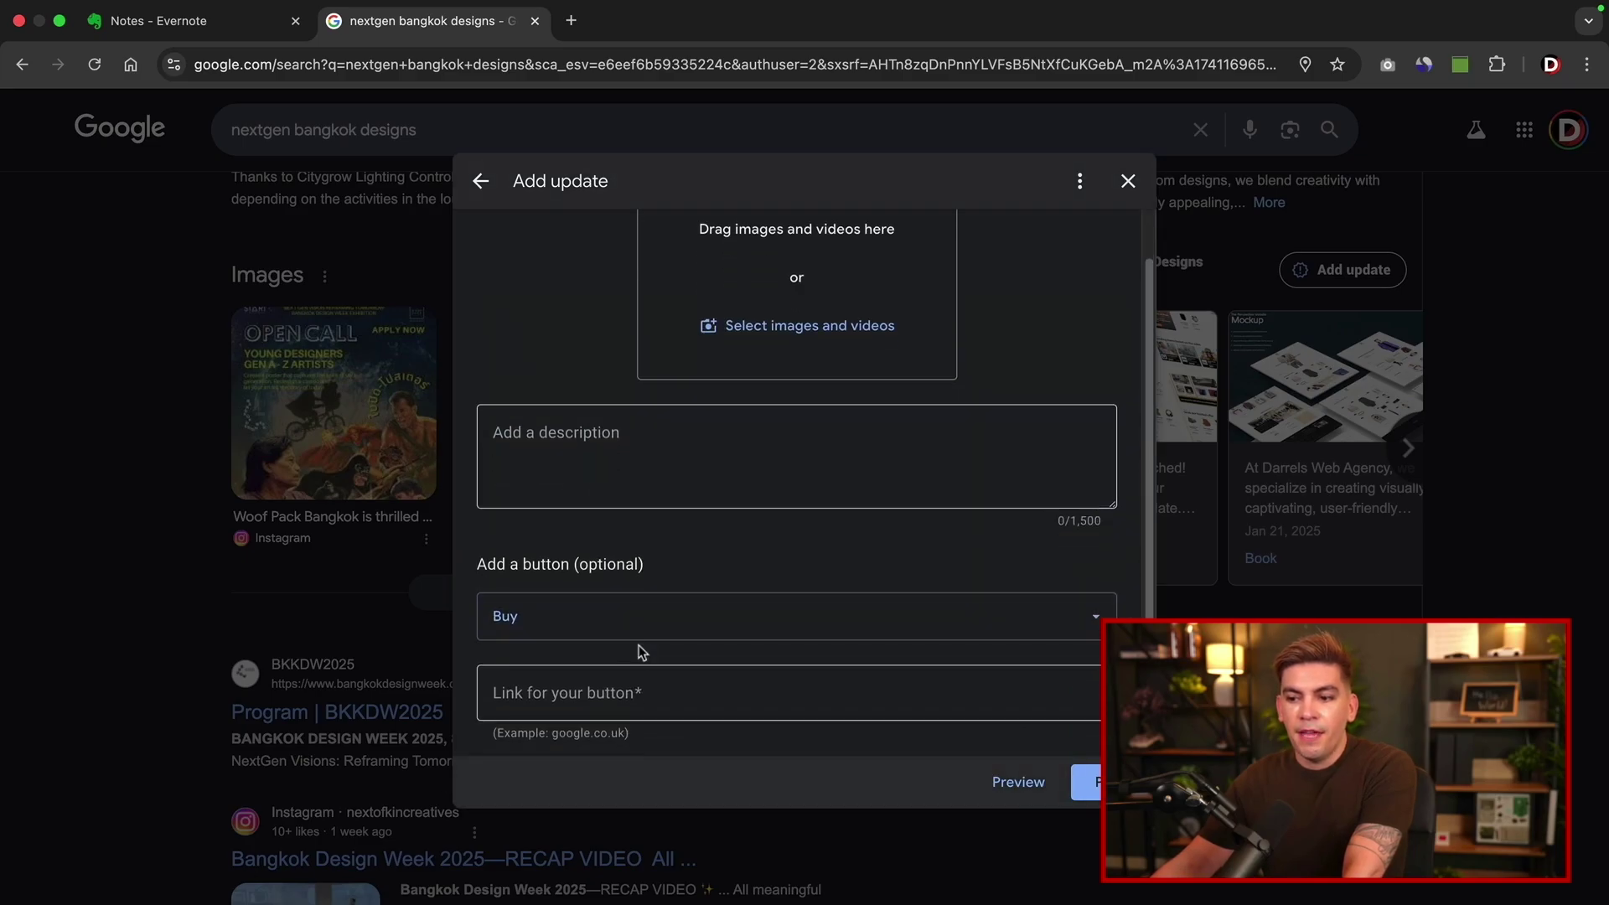
click(614, 684)
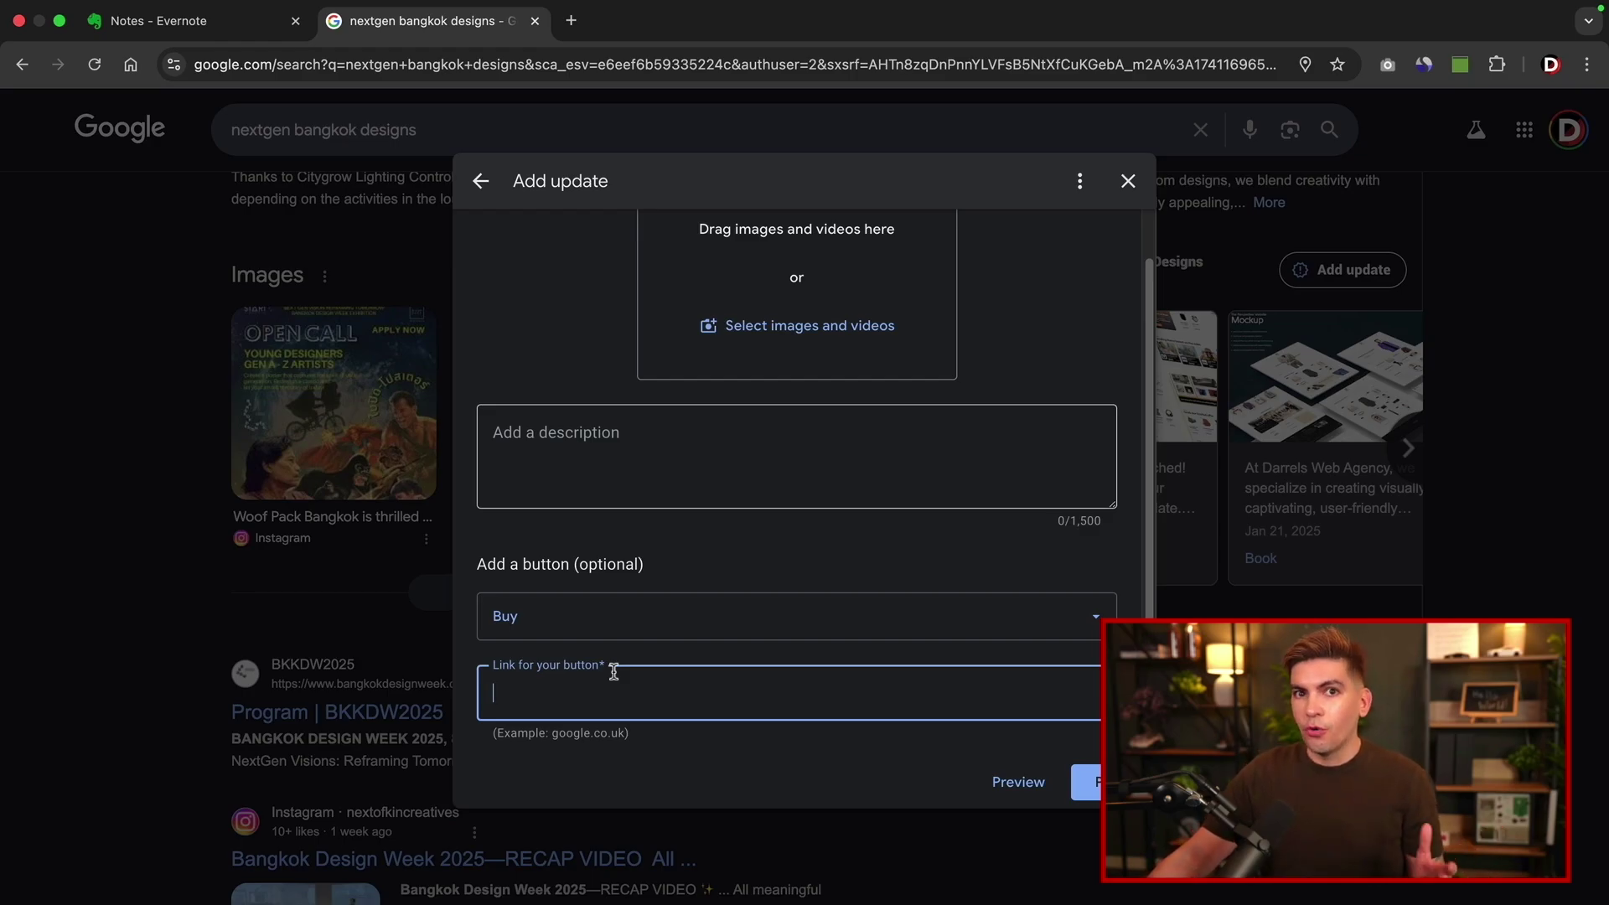
scroll(922, 486, up, 1)
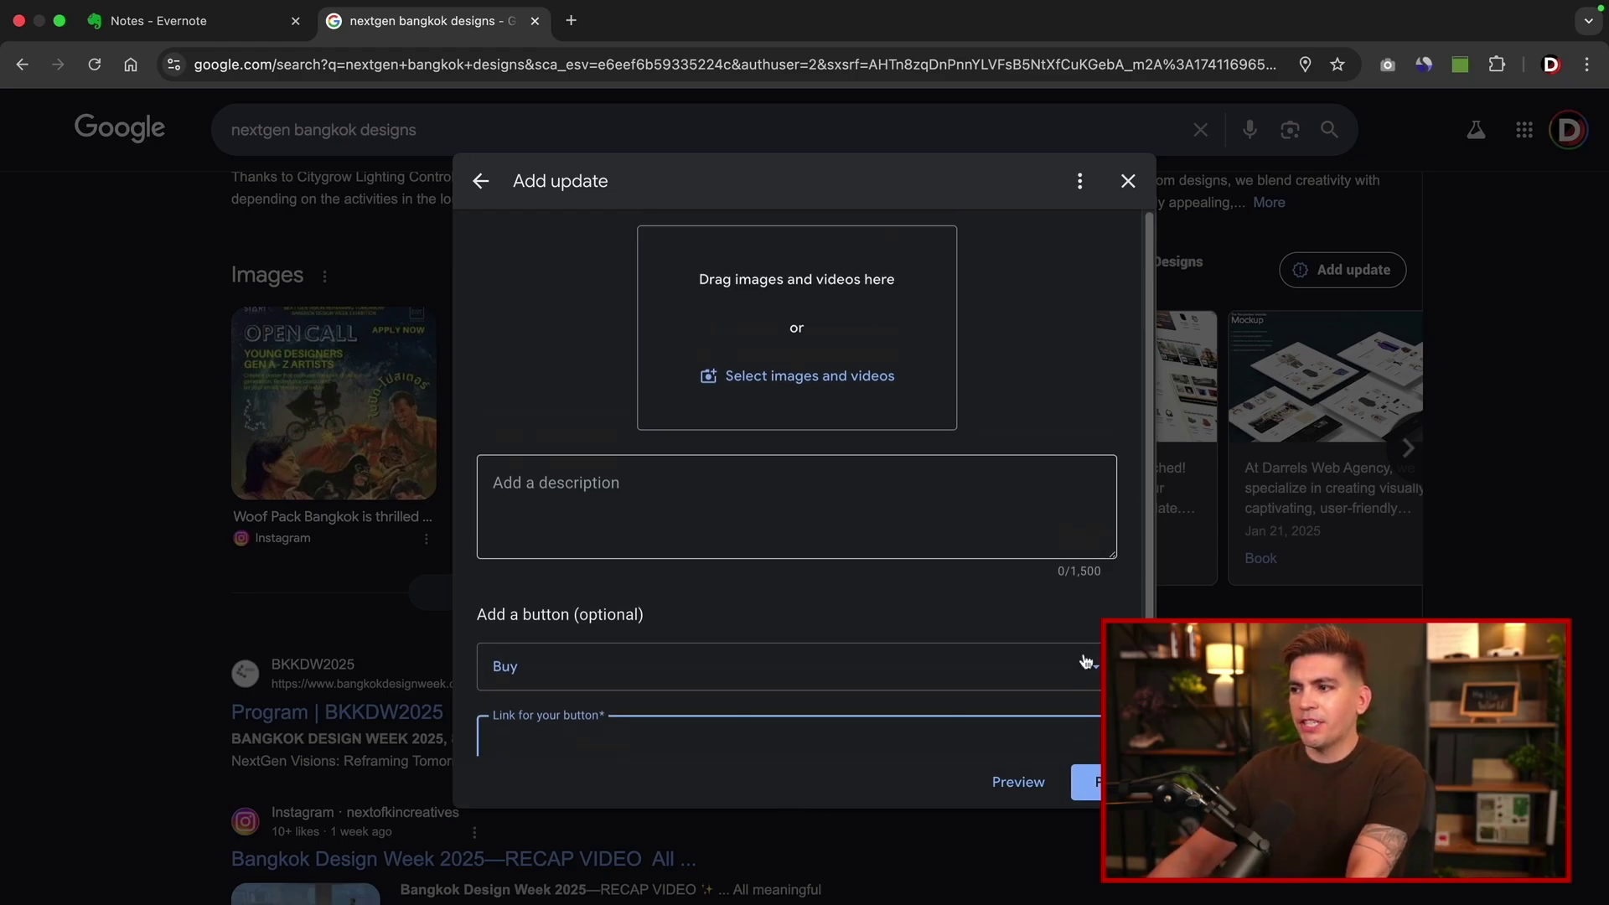
click(1128, 181)
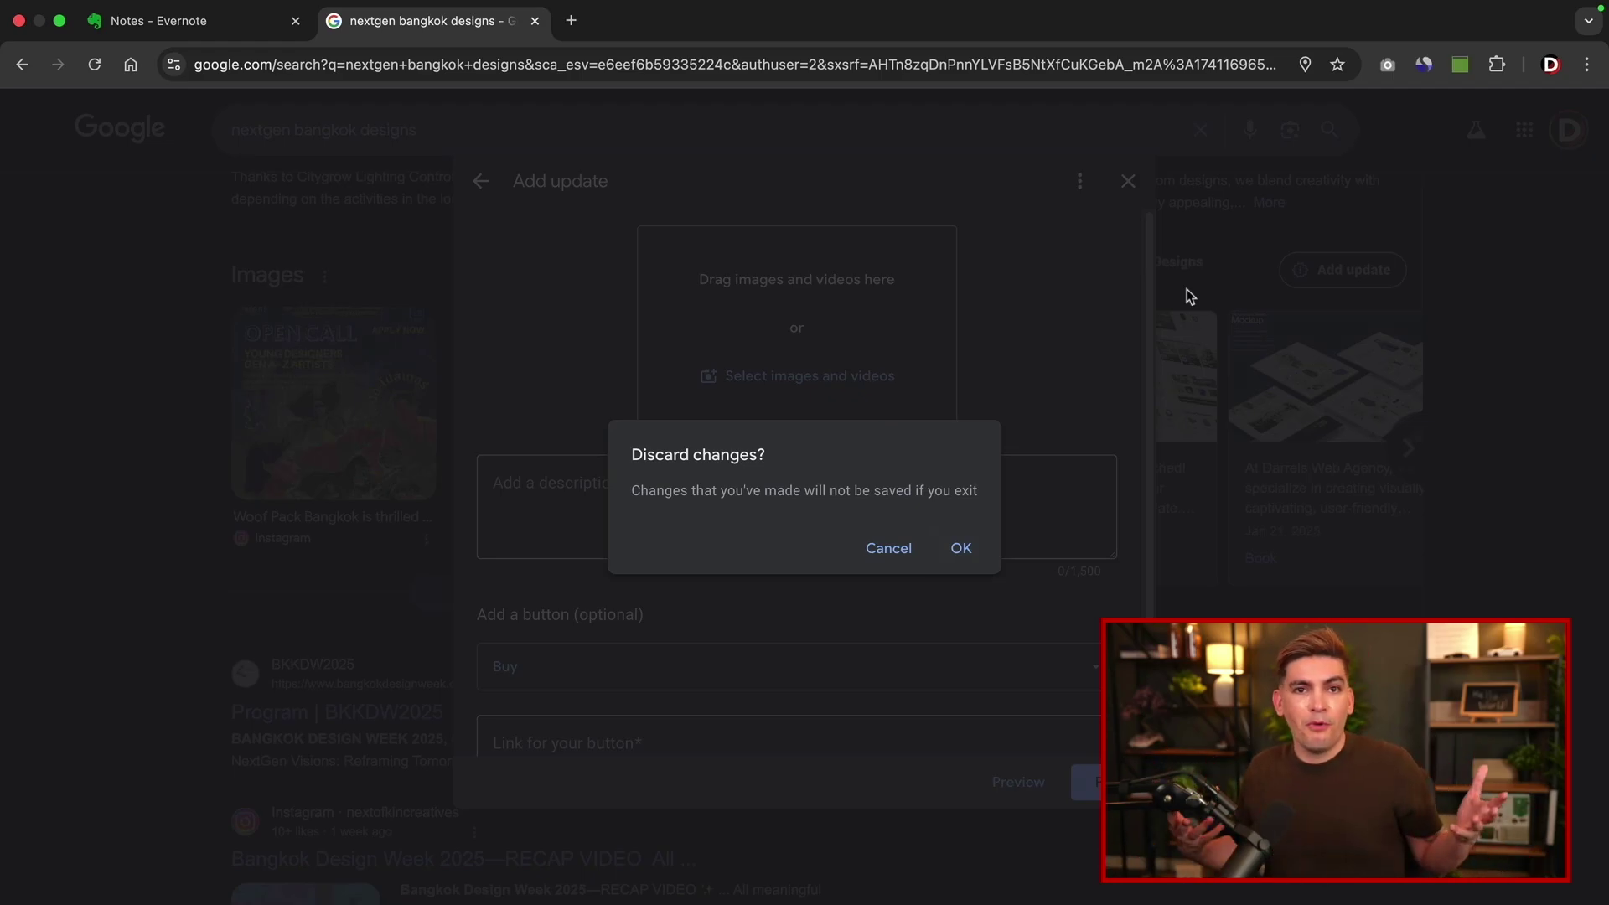
click(961, 552)
scroll(1228, 528, up, 7)
scroll(1219, 553, up, 4)
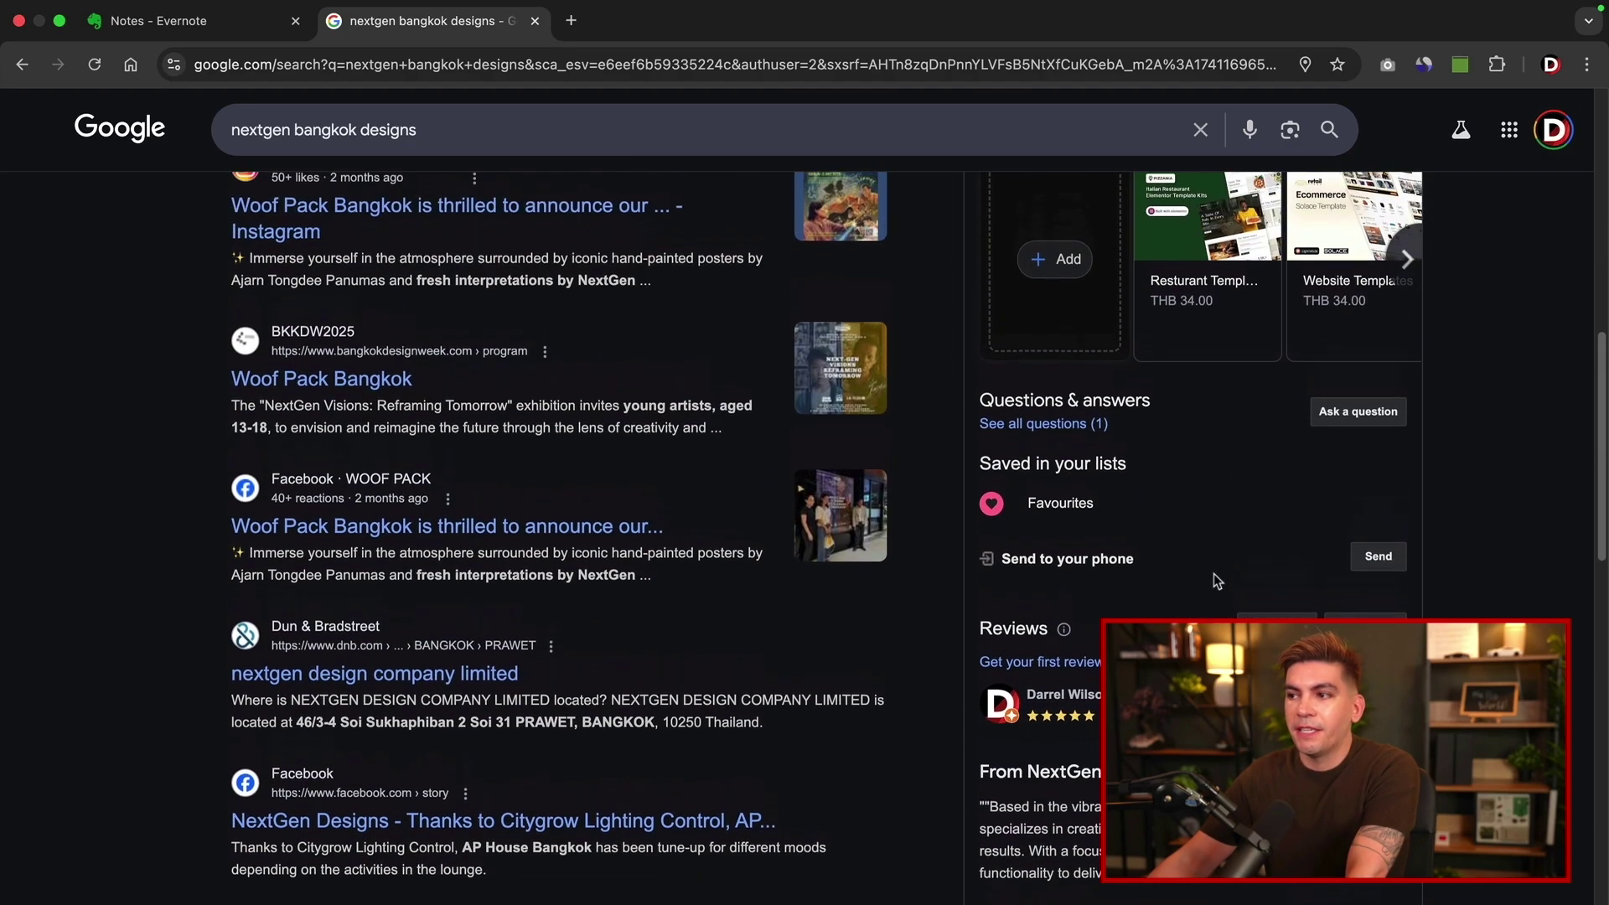
scroll(1214, 578, up, 6)
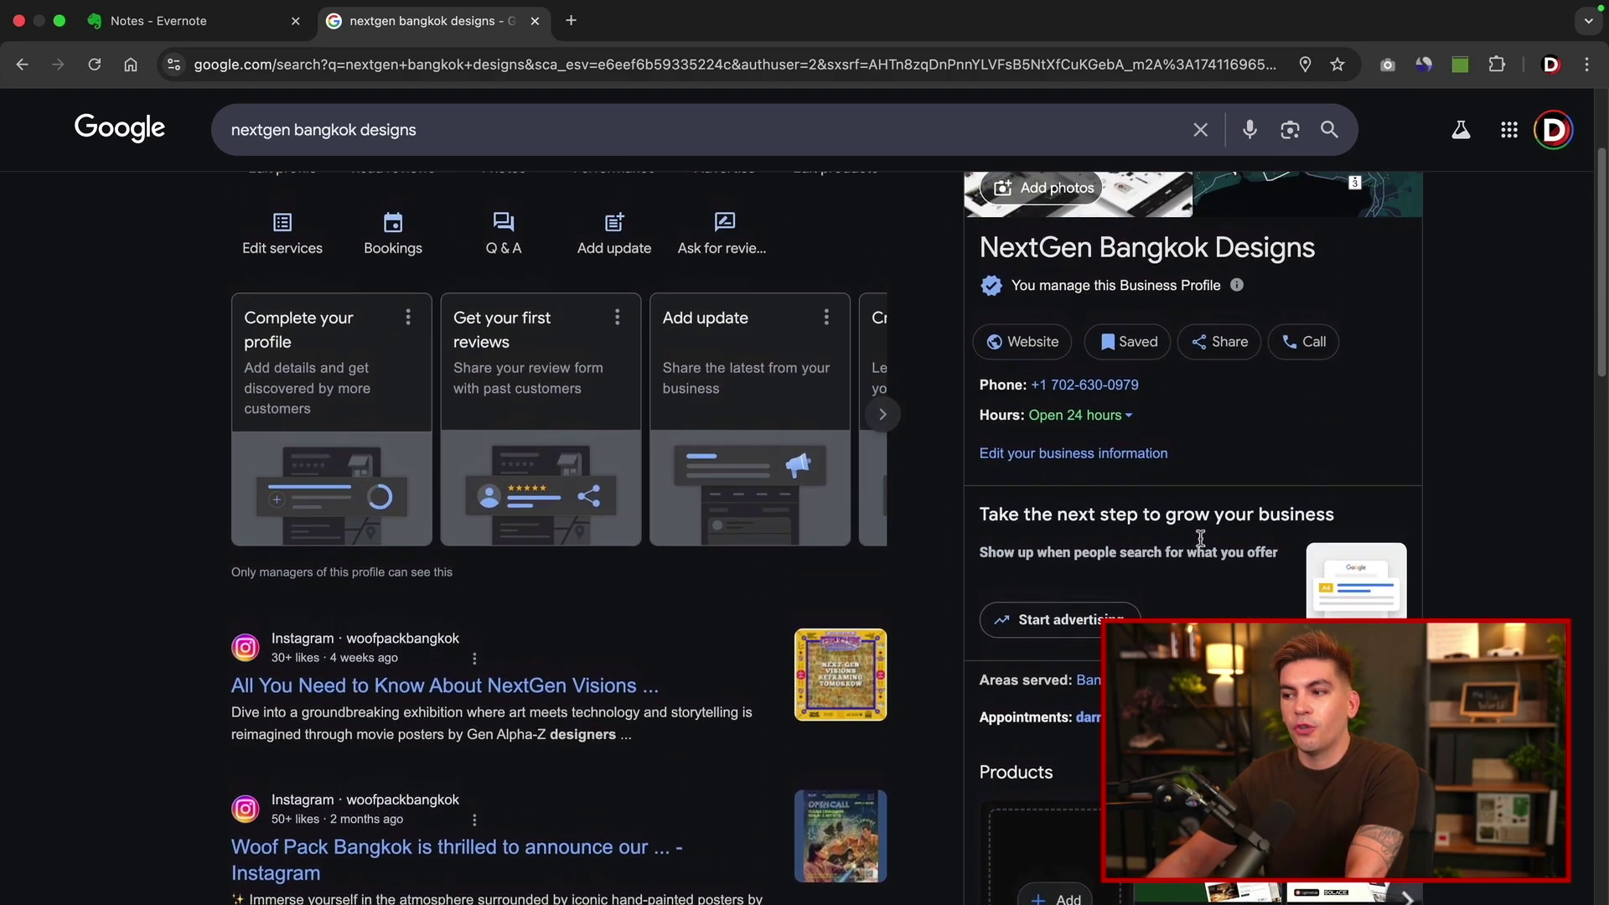